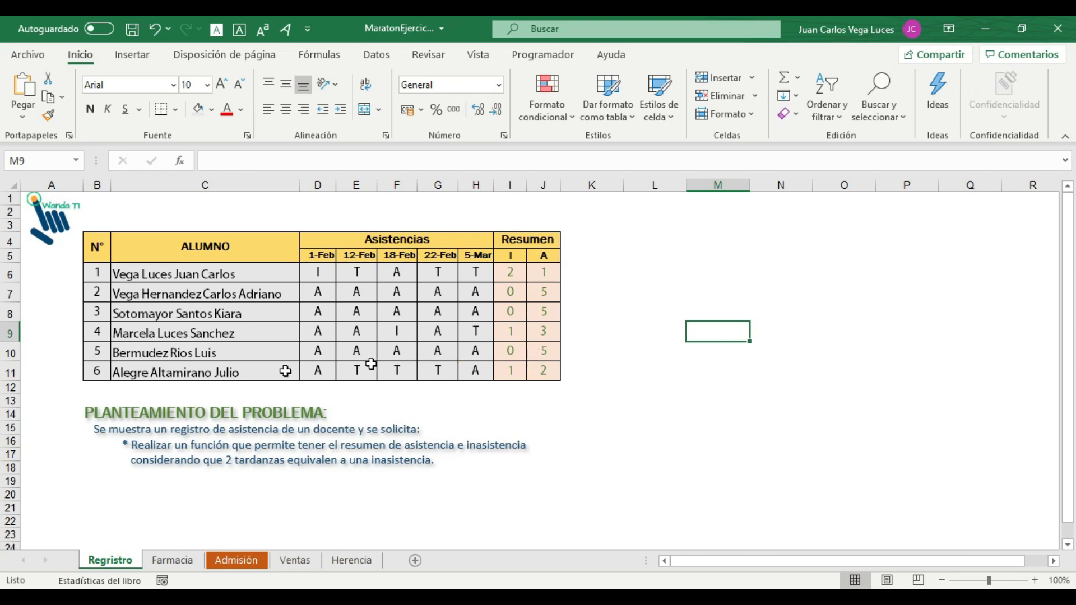
- Look through the Farmacia, Admisión, Ventas and Herencia sheets, and return to the Regristro sheet
click(190, 561)
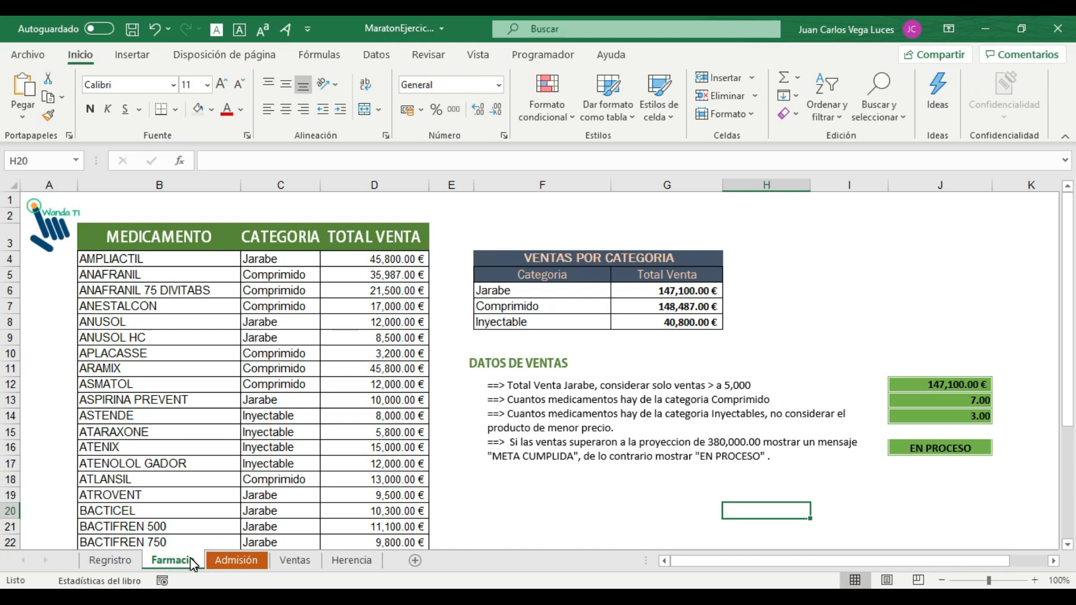
click(245, 558)
click(295, 559)
click(348, 560)
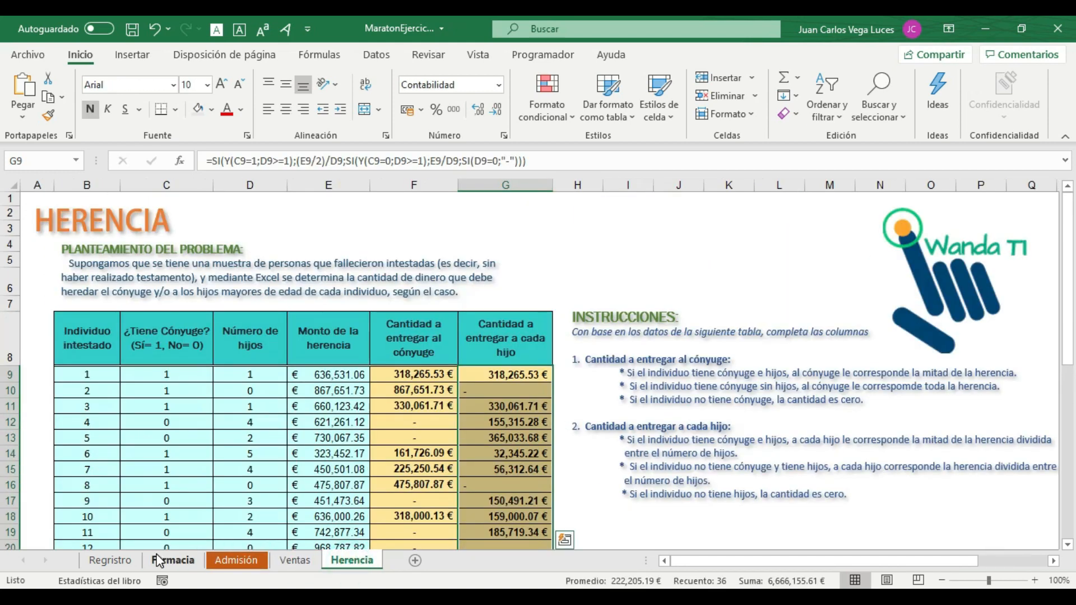
click(124, 560)
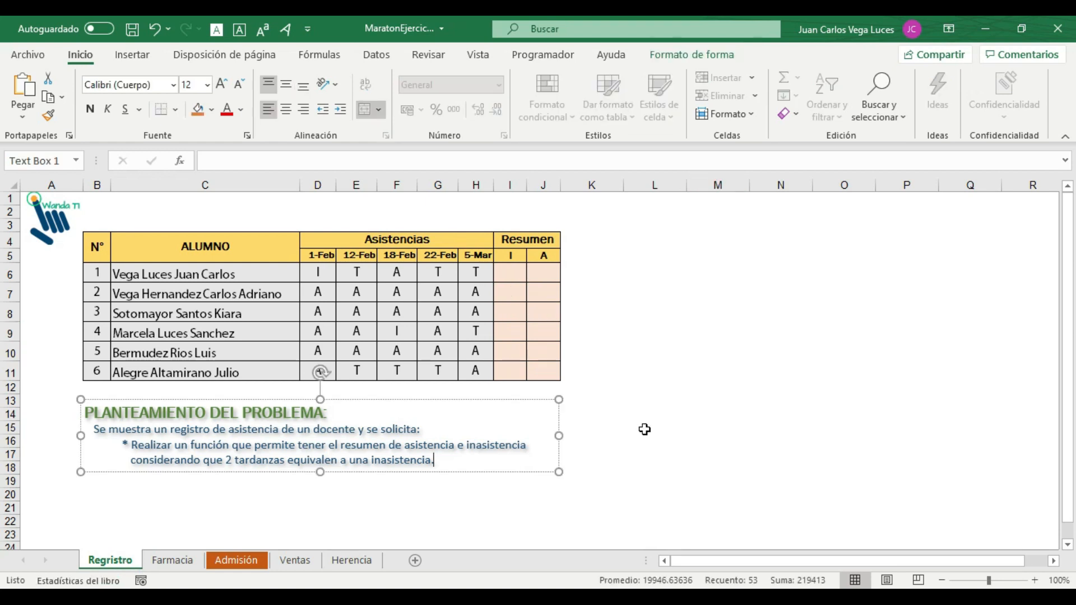
click(641, 424)
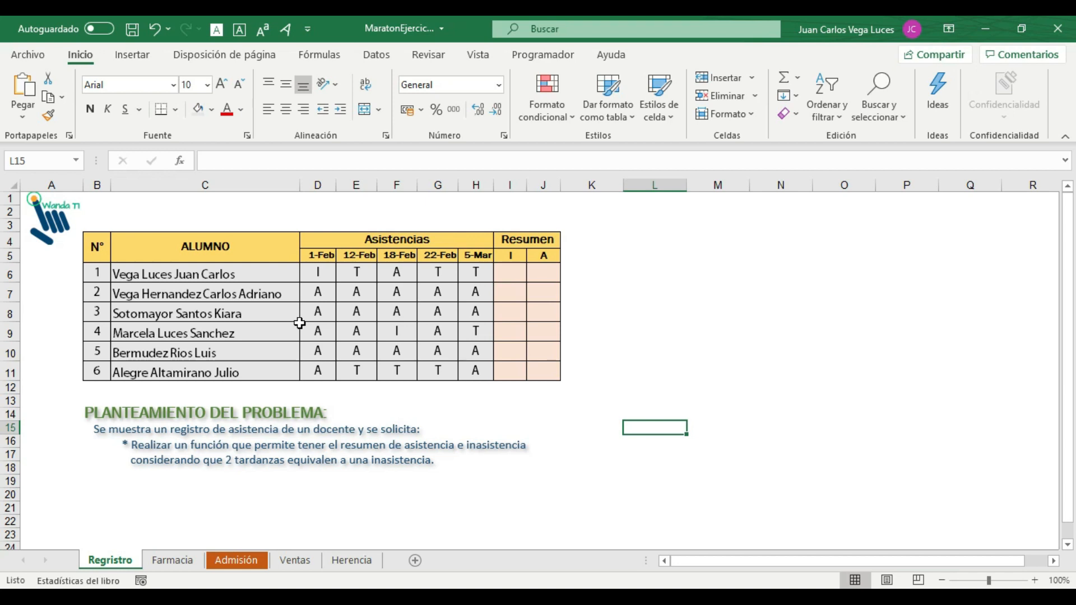
- Examine the empty Resumen cells, the first student's attendance marks in row 6 and the problem statement below the table
drag(504, 274, 532, 371)
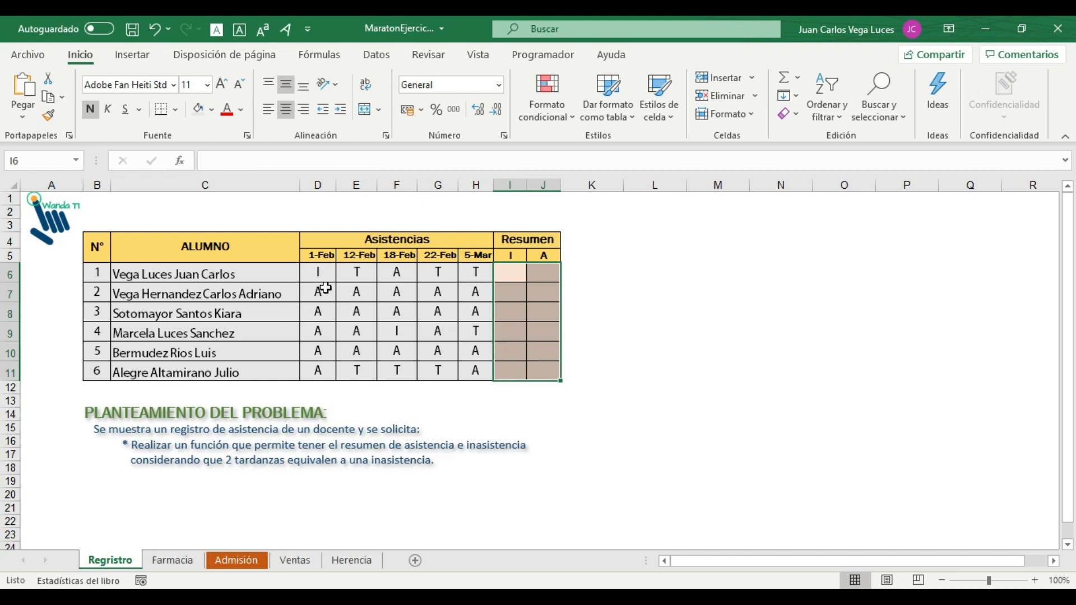
drag(96, 274, 491, 273)
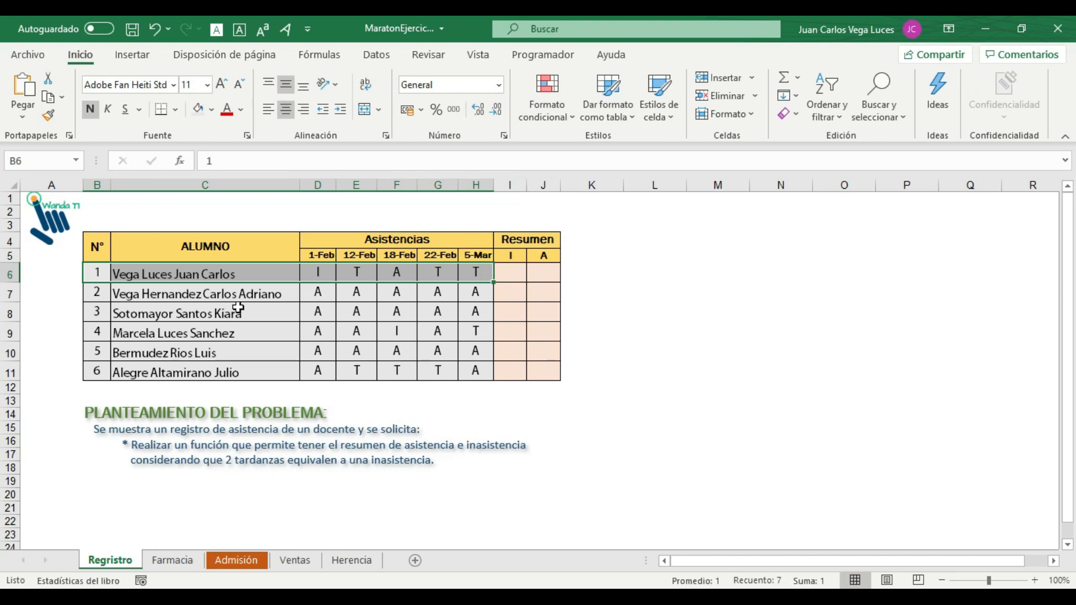
click(267, 277)
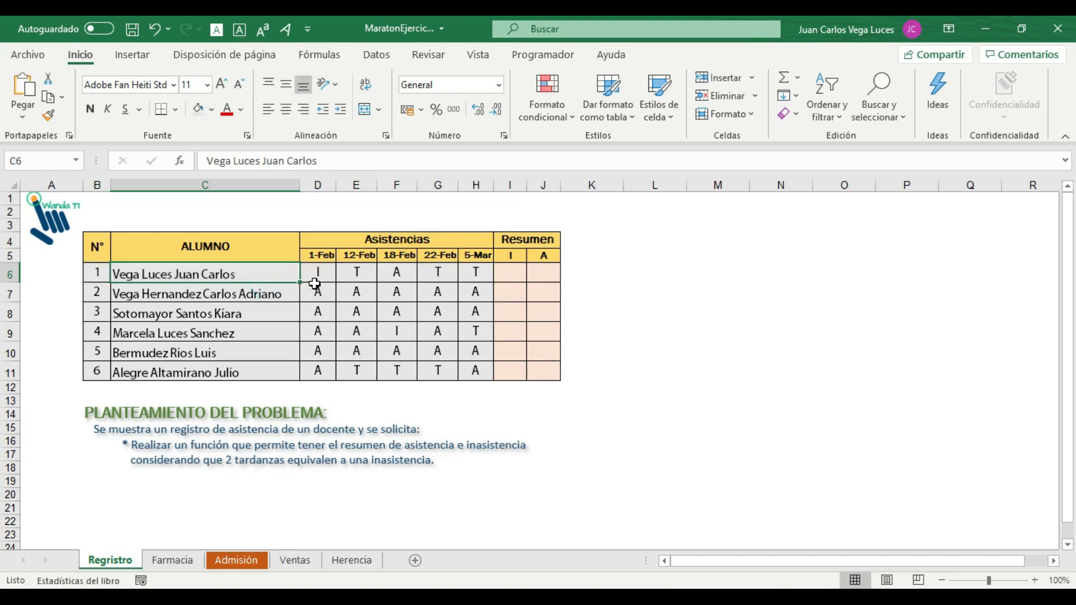
drag(319, 276, 467, 275)
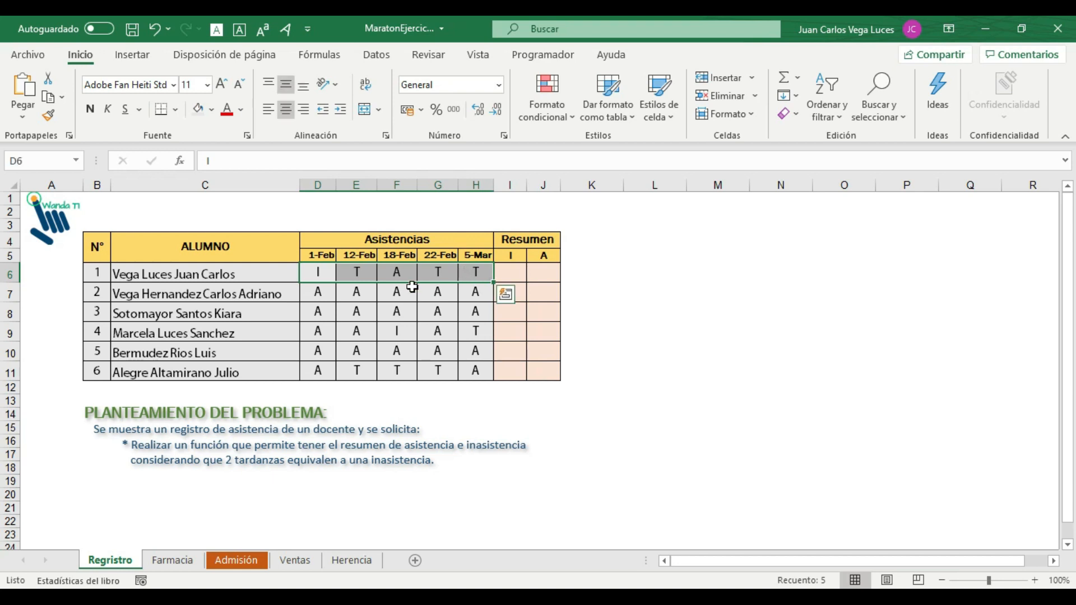
click(319, 272)
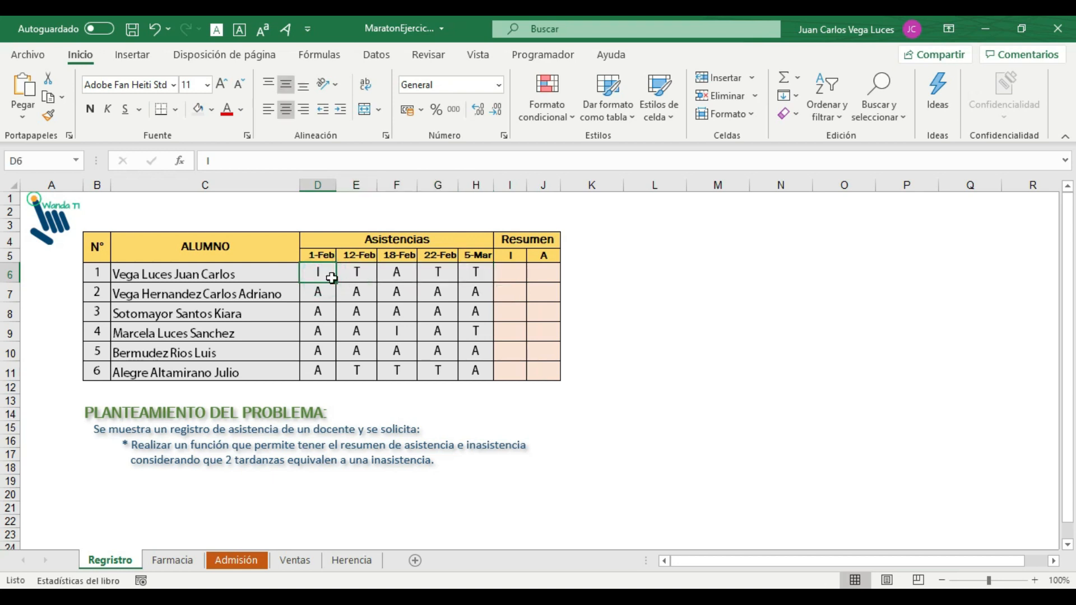
click(356, 272)
click(396, 274)
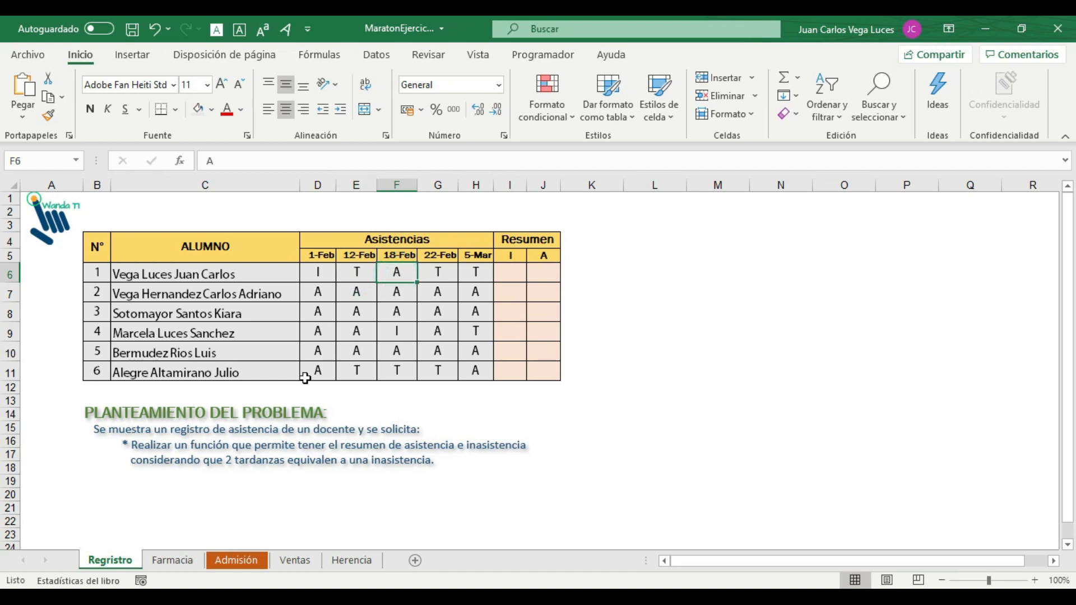
click(188, 448)
drag(134, 446, 530, 446)
click(515, 277)
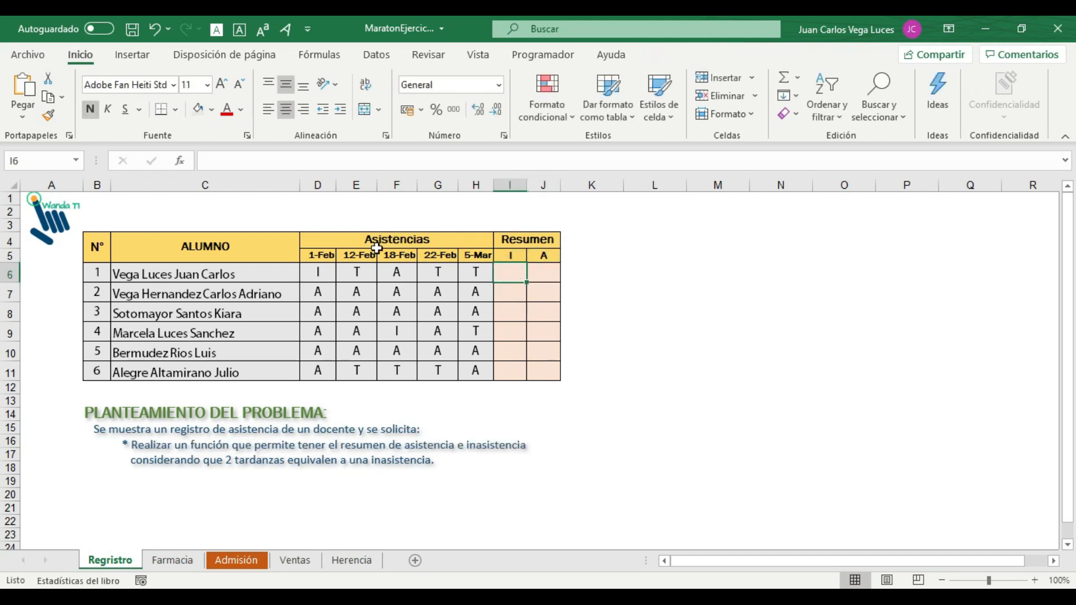
click(357, 273)
click(445, 273)
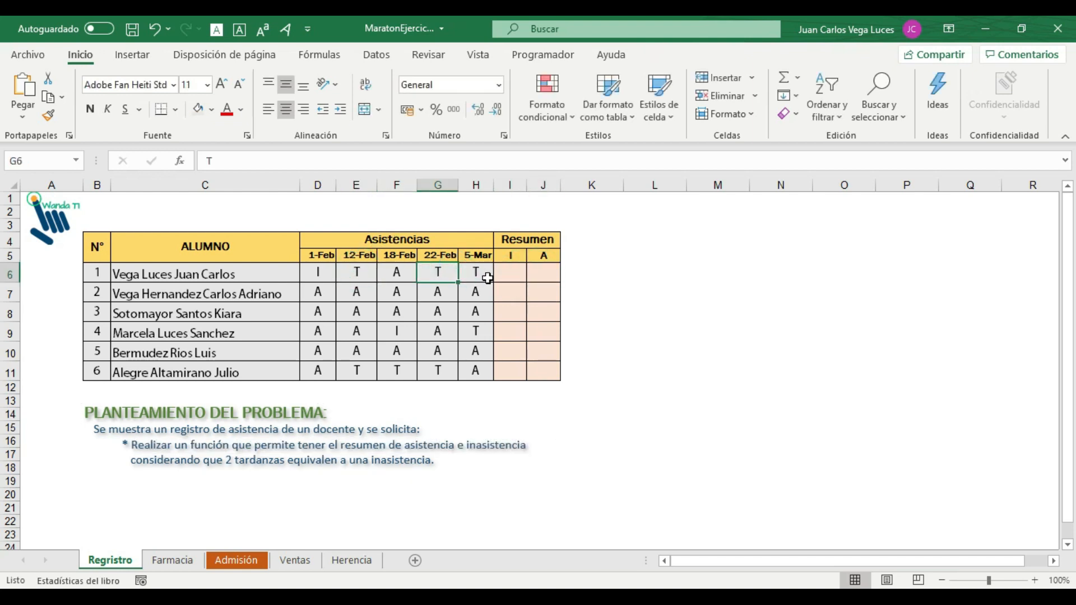
- Write the note "T T = I" in cell M11 as a reminder of the tardiness rule
click(705, 373)
text(=)
key(BackSpace)
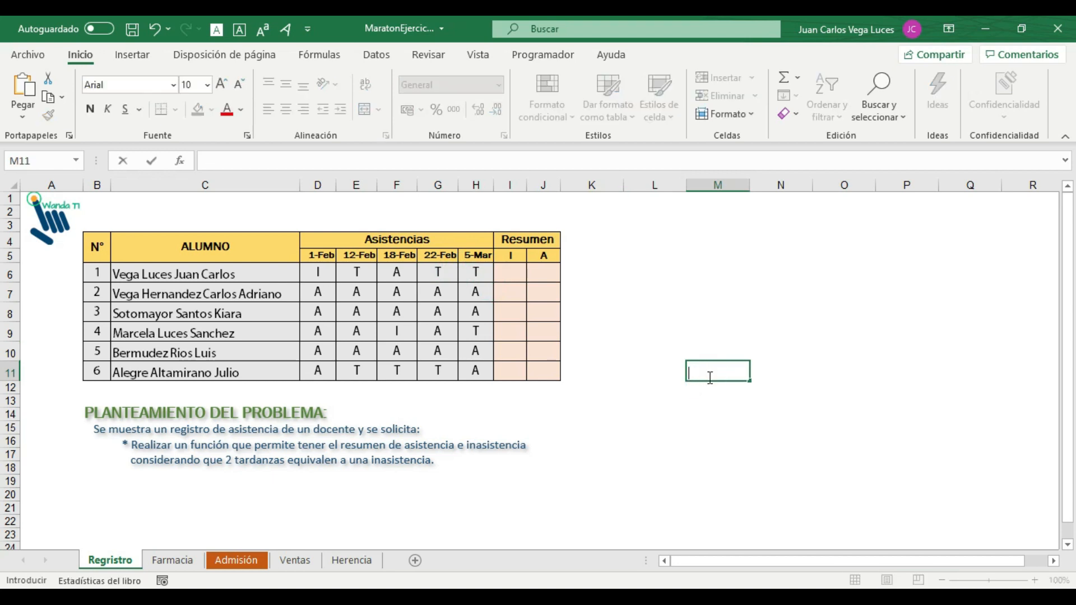
text(T T = I)
key(Return)
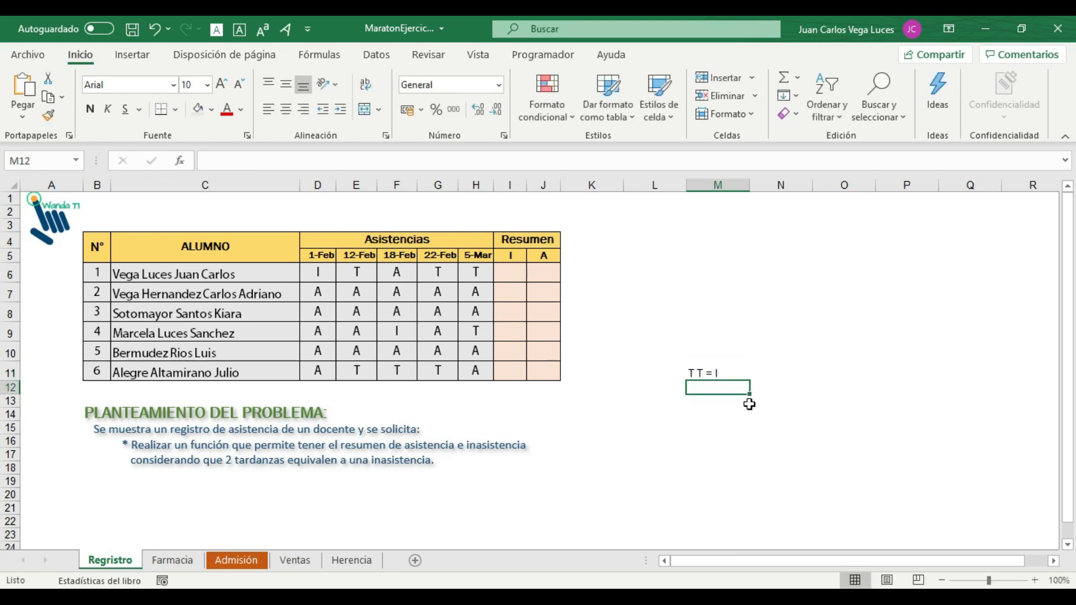
drag(690, 359, 734, 386)
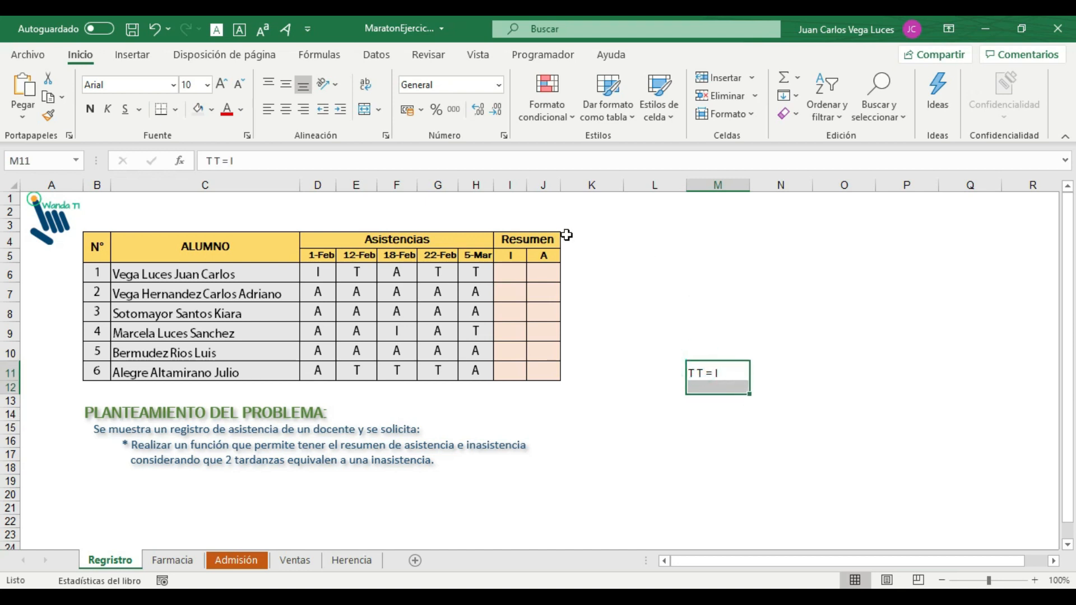
- Count the first student's tardies in cell I6 with the formula =CONTAR.SI(D6:H6;"T")
click(496, 274)
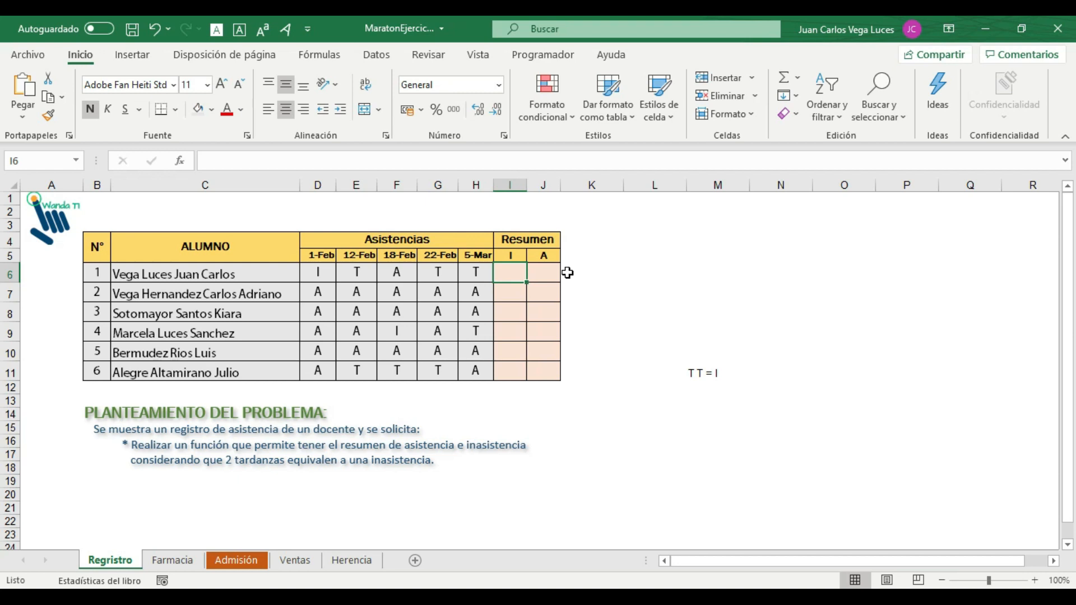
text(=)
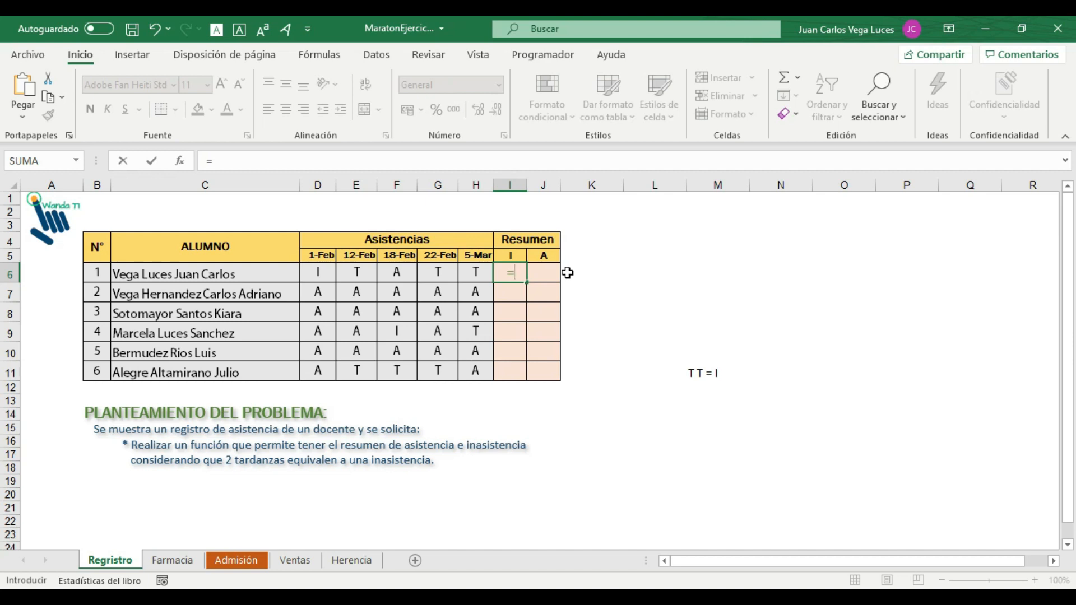
text(cont)
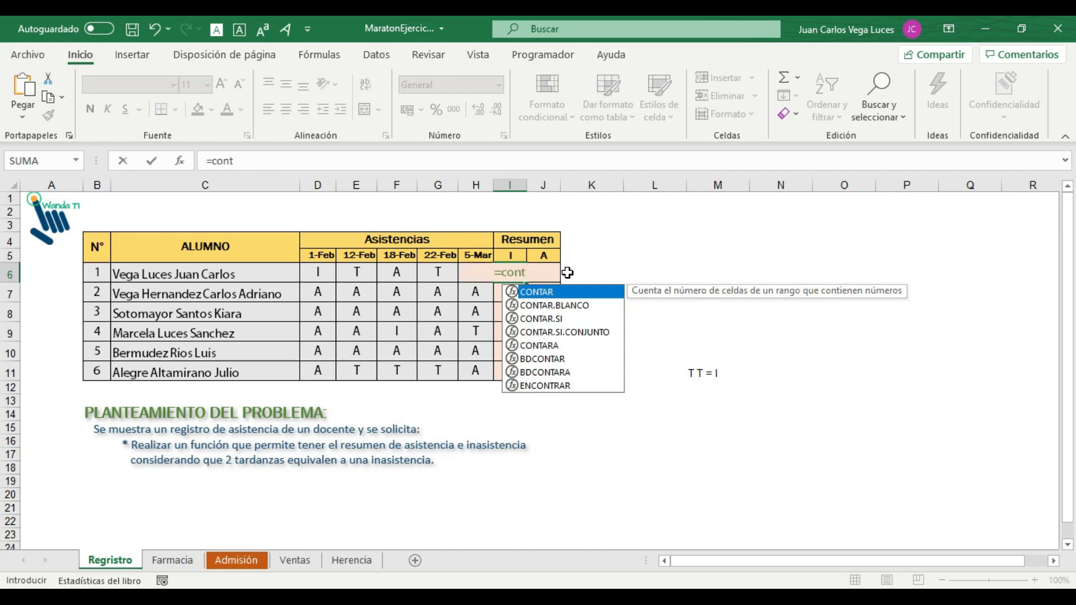
key(Down)
key(Down)
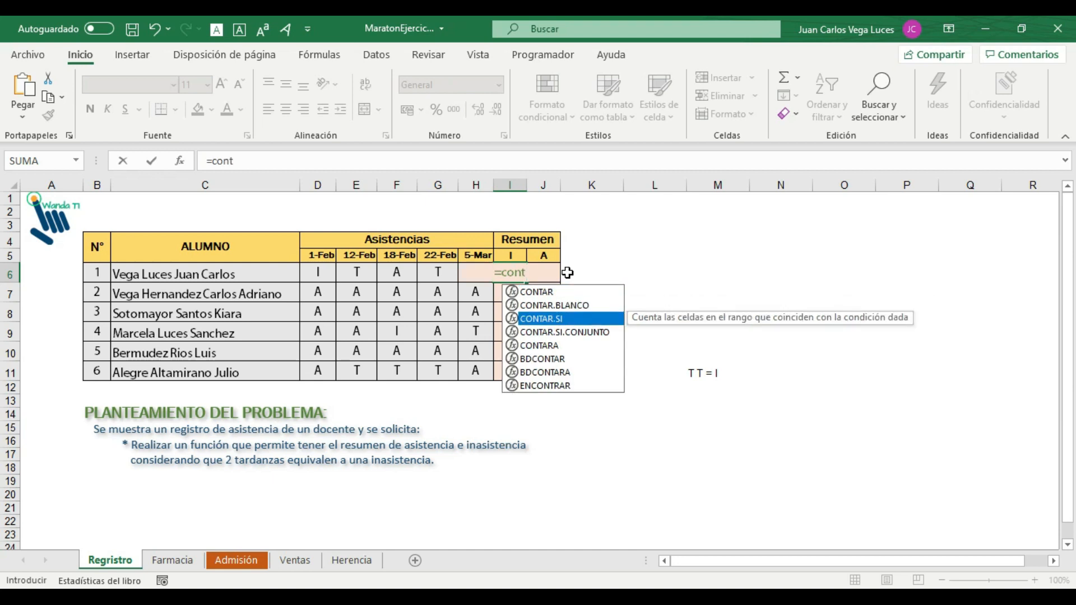
key(Tab)
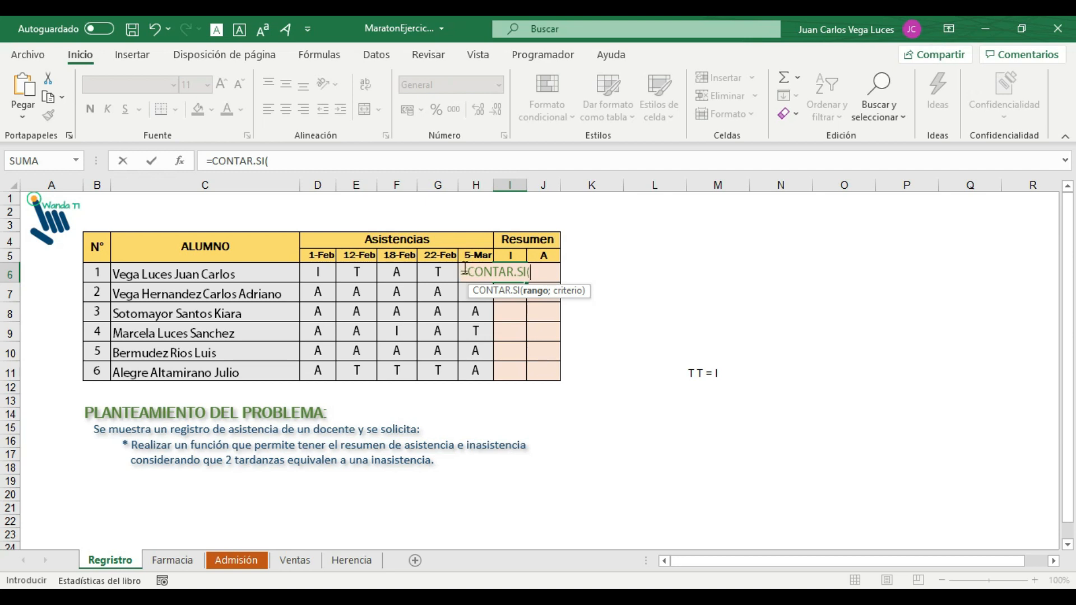
drag(318, 272, 492, 272)
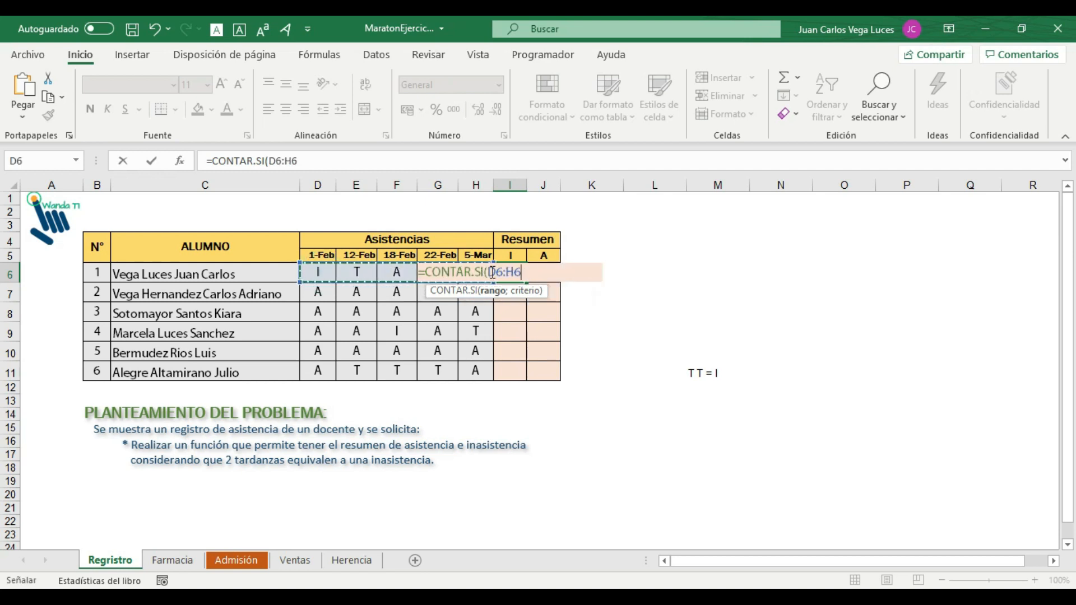
text(;)
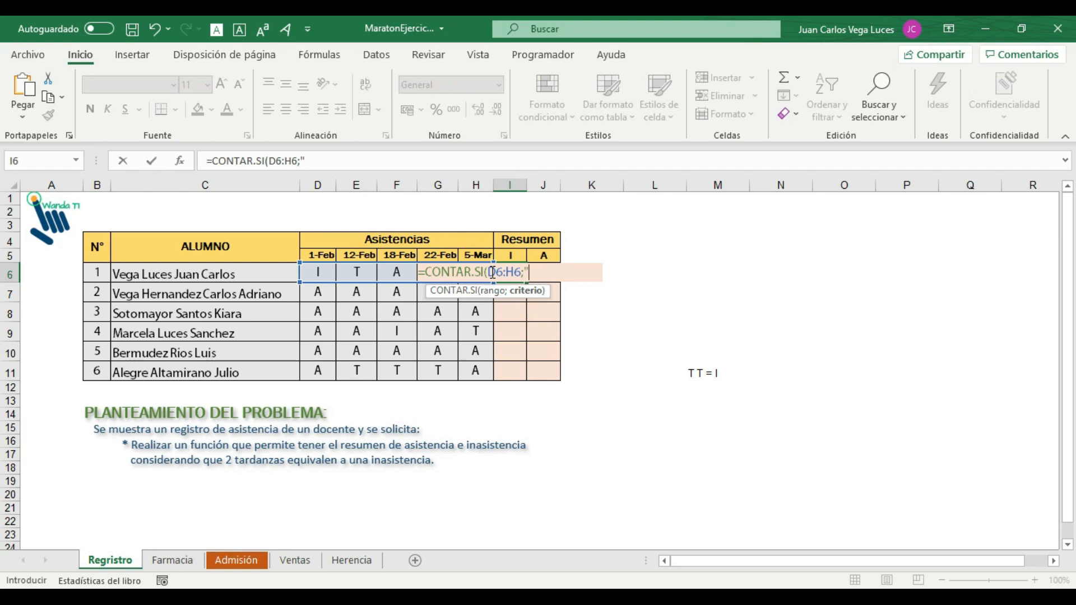
text("T"))
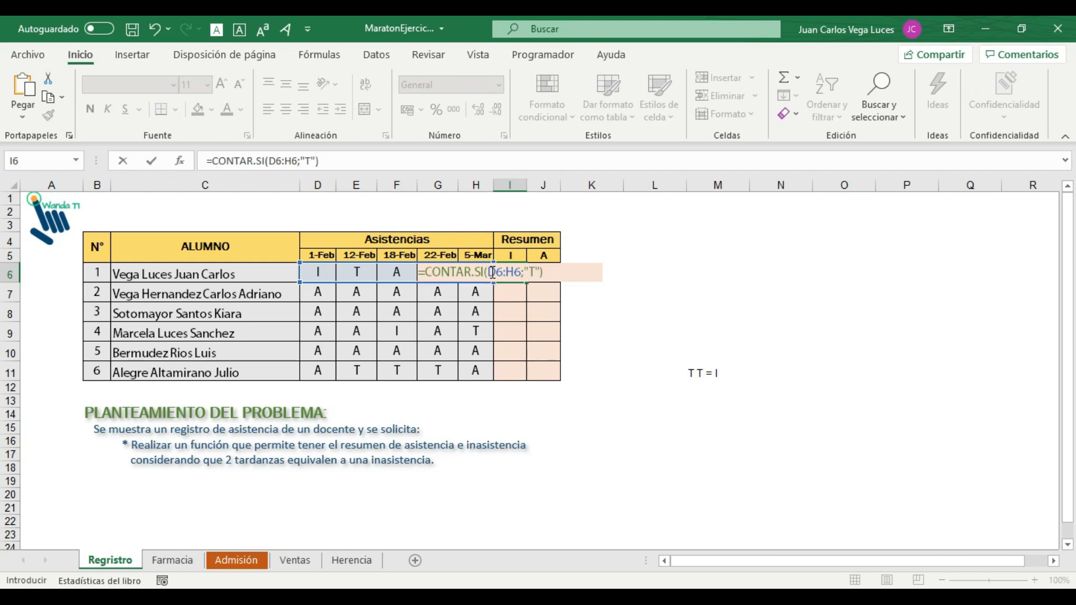
key(Return)
- Divide the tardy count in I6 by 2, making the formula =CONTAR.SI(D6:H6;"T")/2
click(491, 272)
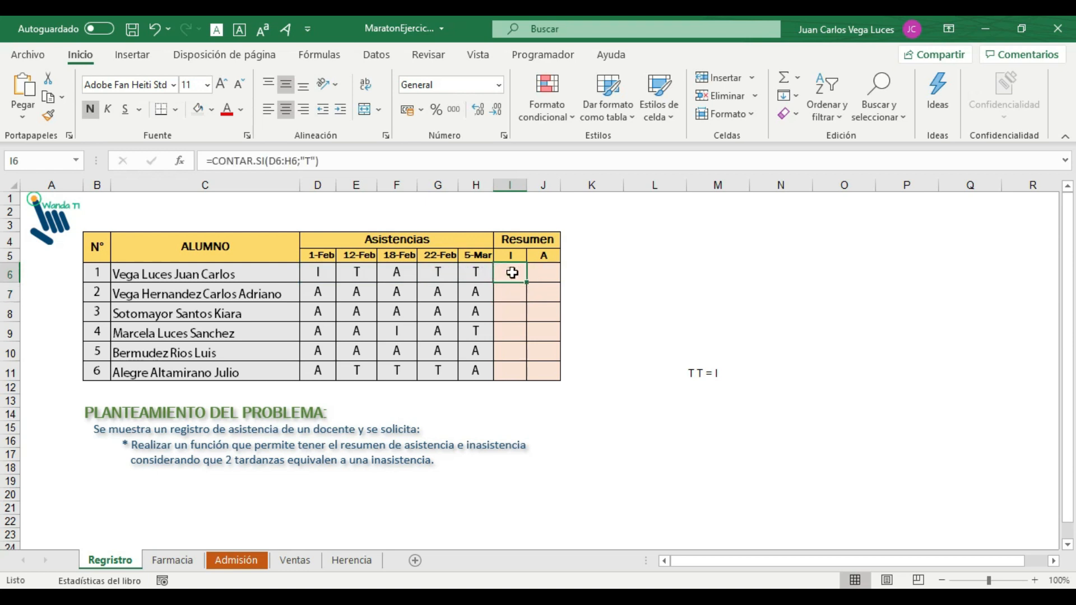
key(super+plus)
key(super+plus)
key(super+plus)
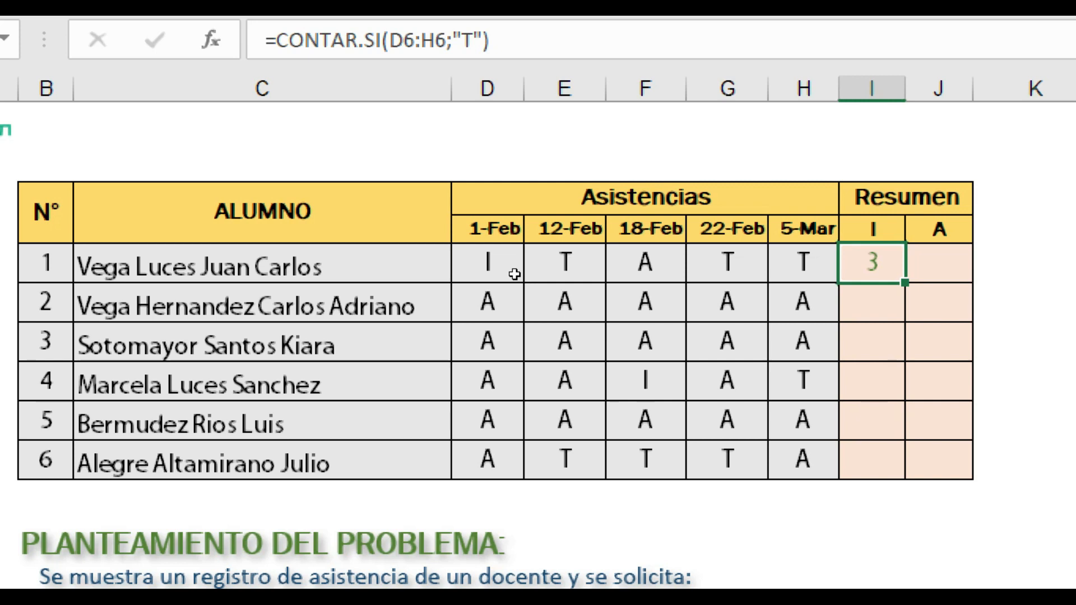
key(F2)
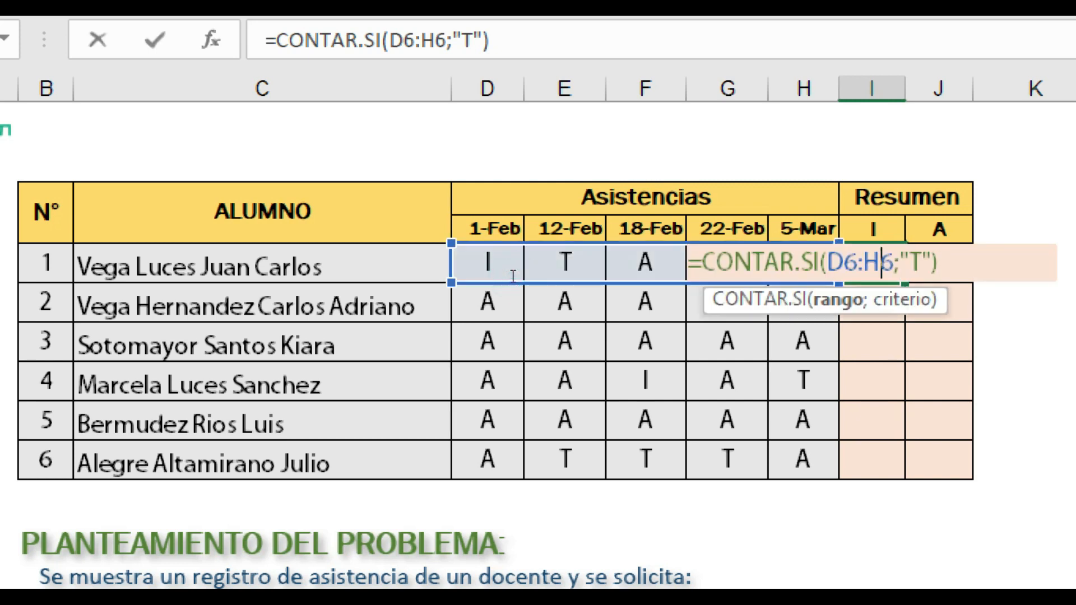
text(/2)
key(Return)
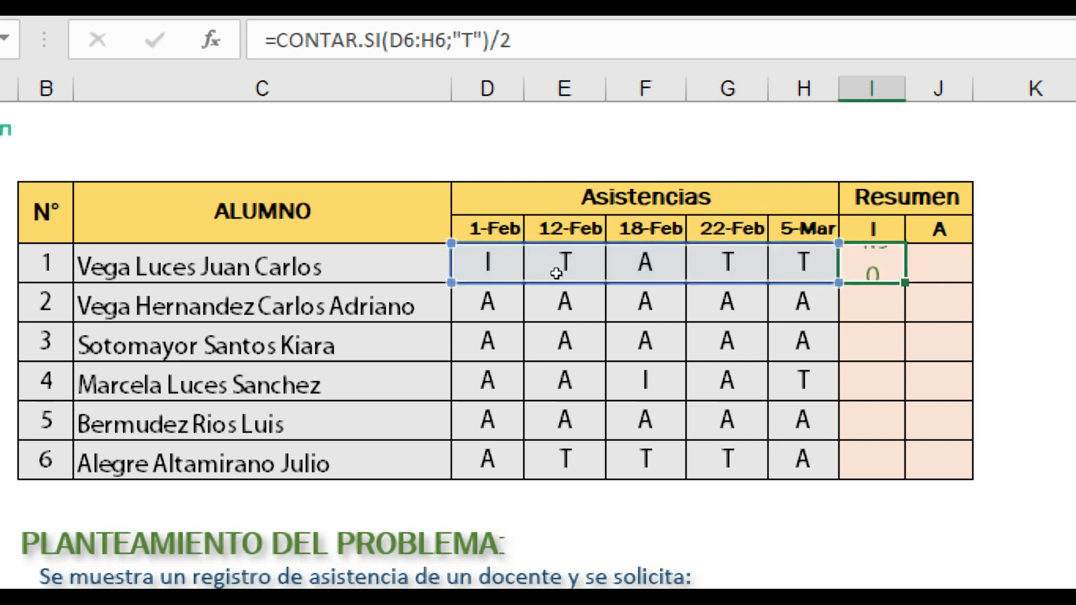
key(Up)
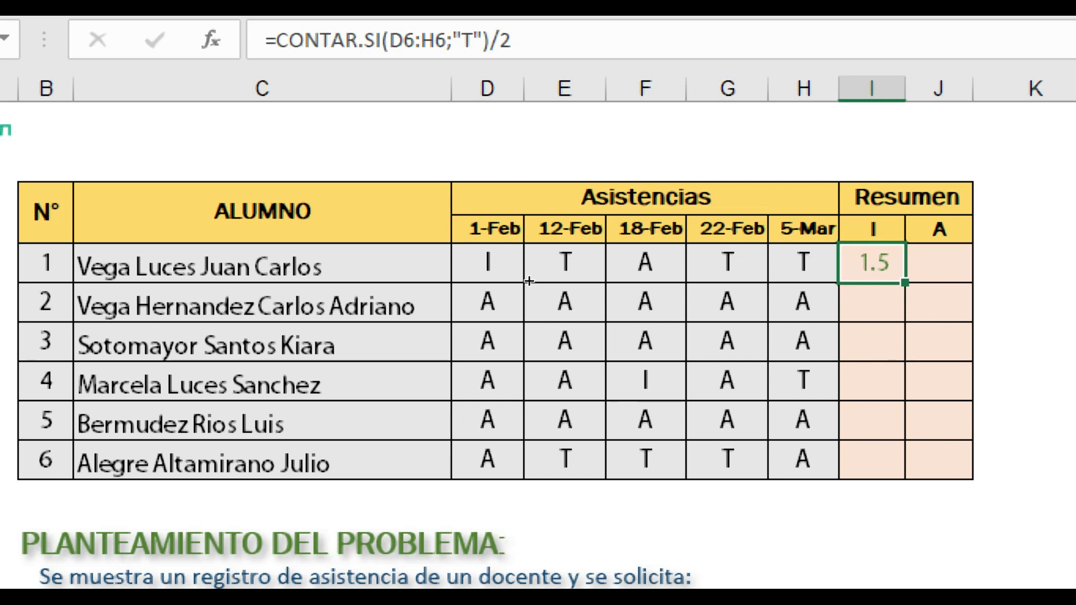
- Wrap the I6 formula in the ENTERO function so it reads =ENTERO(CONTAR.SI(D6:H6;"T")/2)
key(F2)
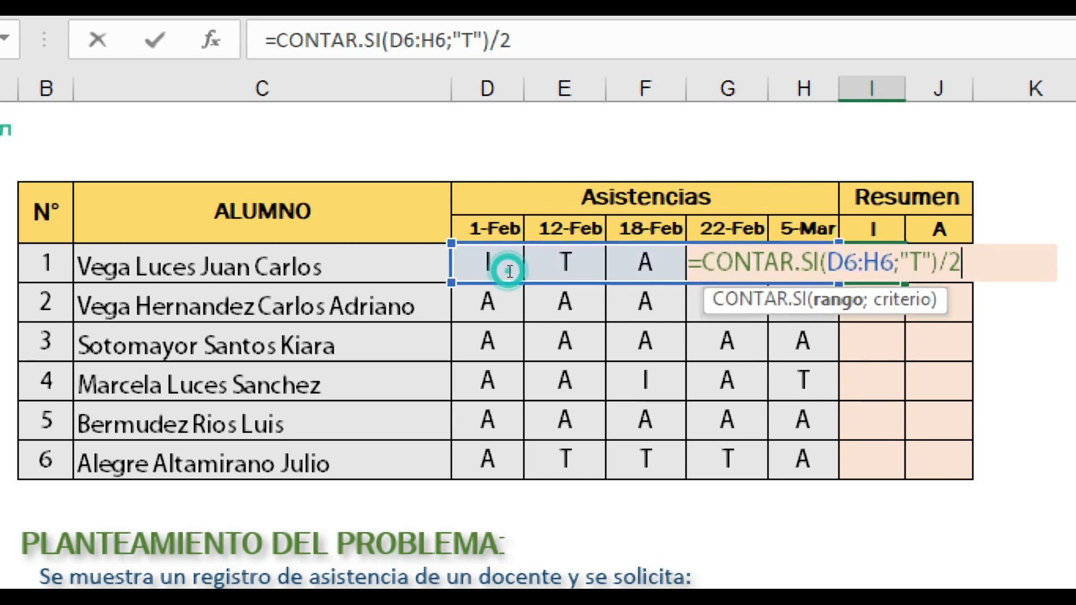
click(426, 274)
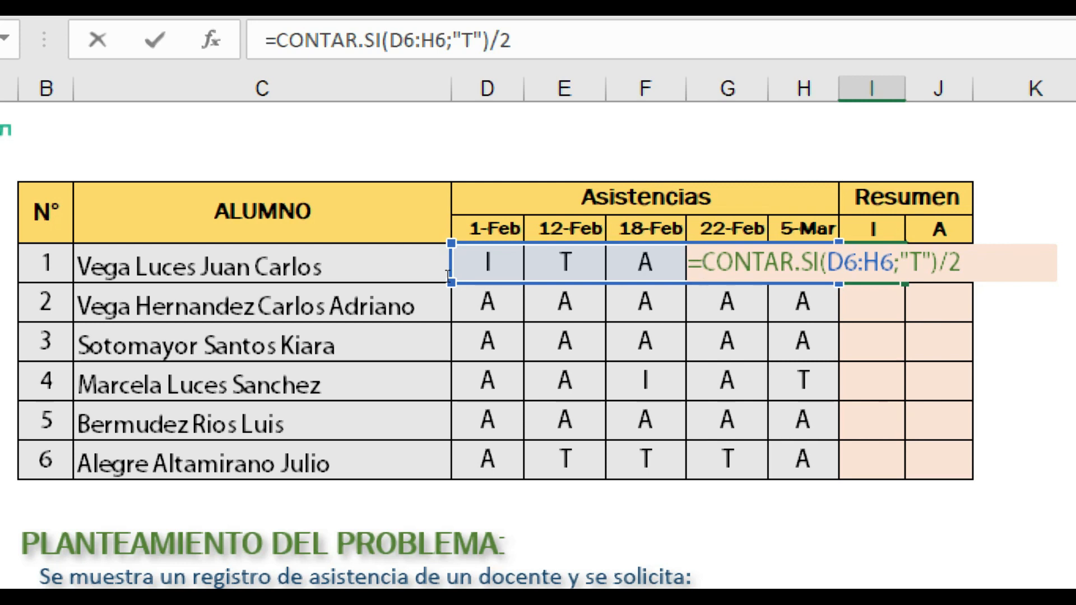
text(enter)
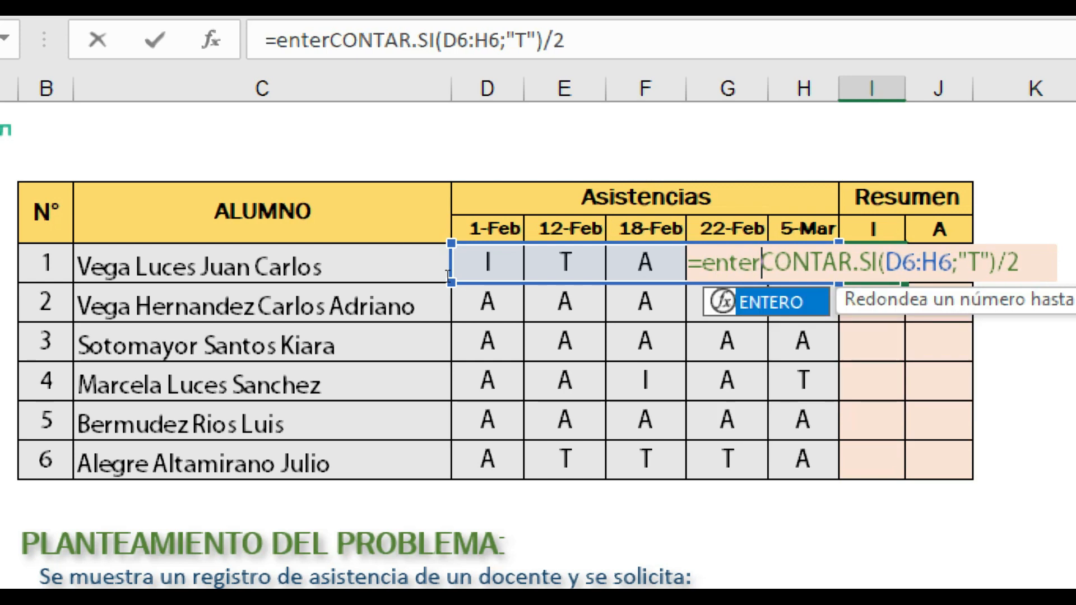
key(Tab)
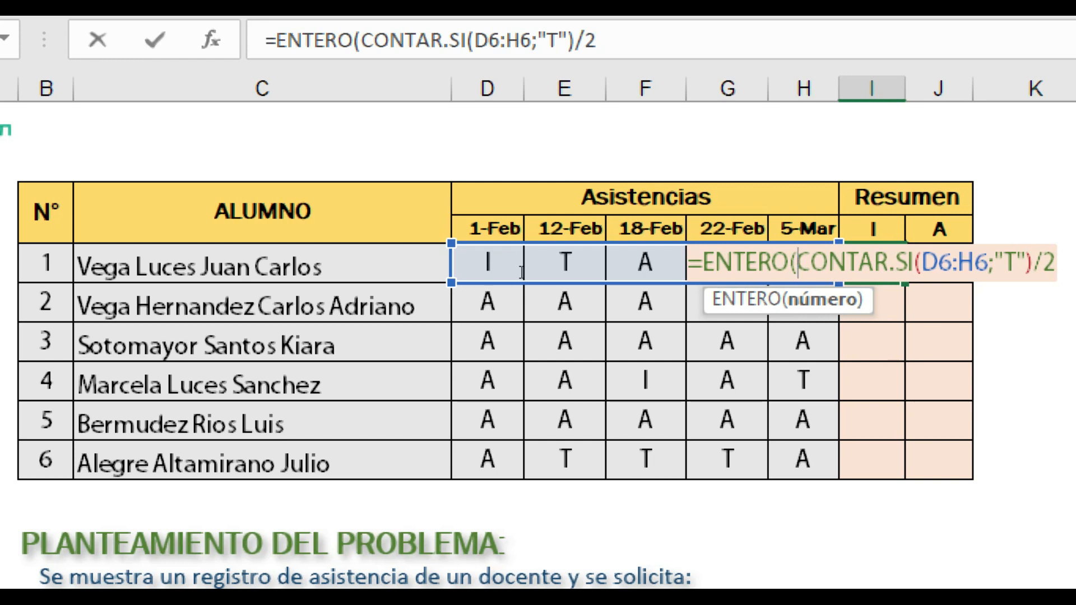
text())
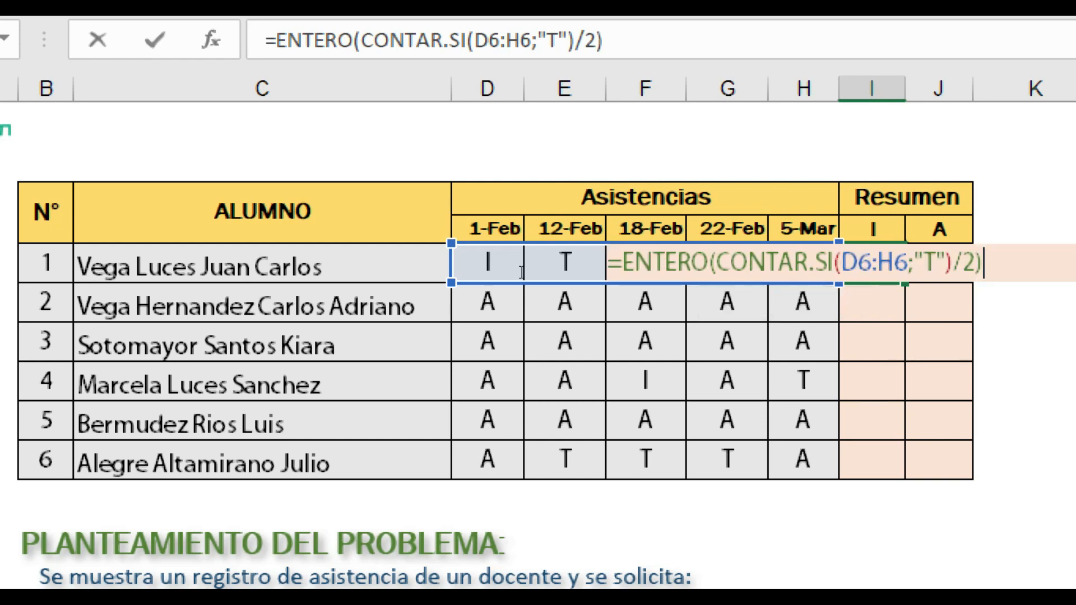
key(Return)
key(Up)
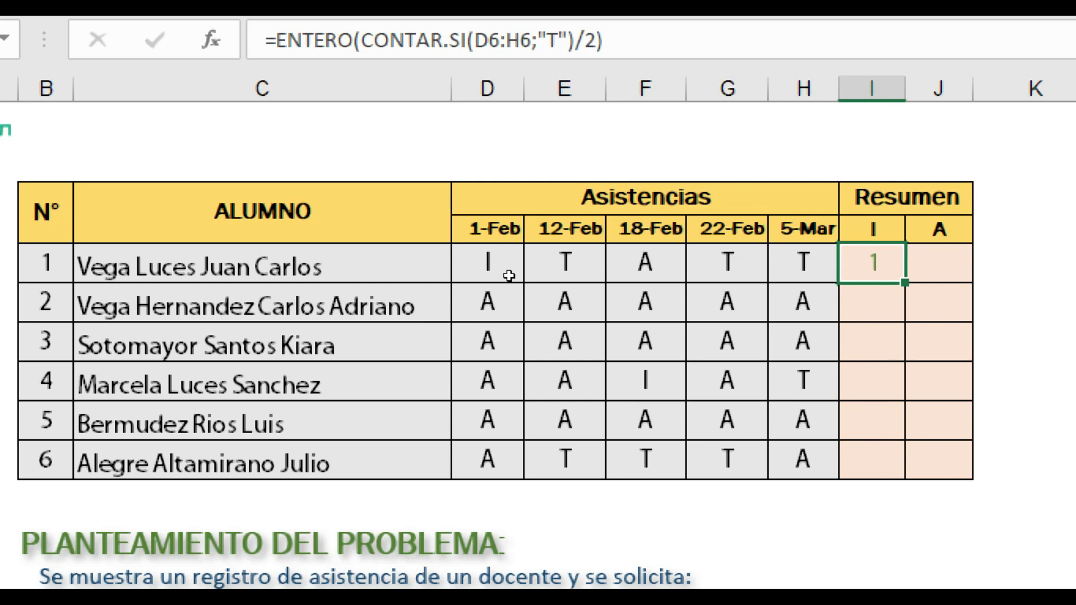
key(Left)
key(Left)
key(Left)
key(Left)
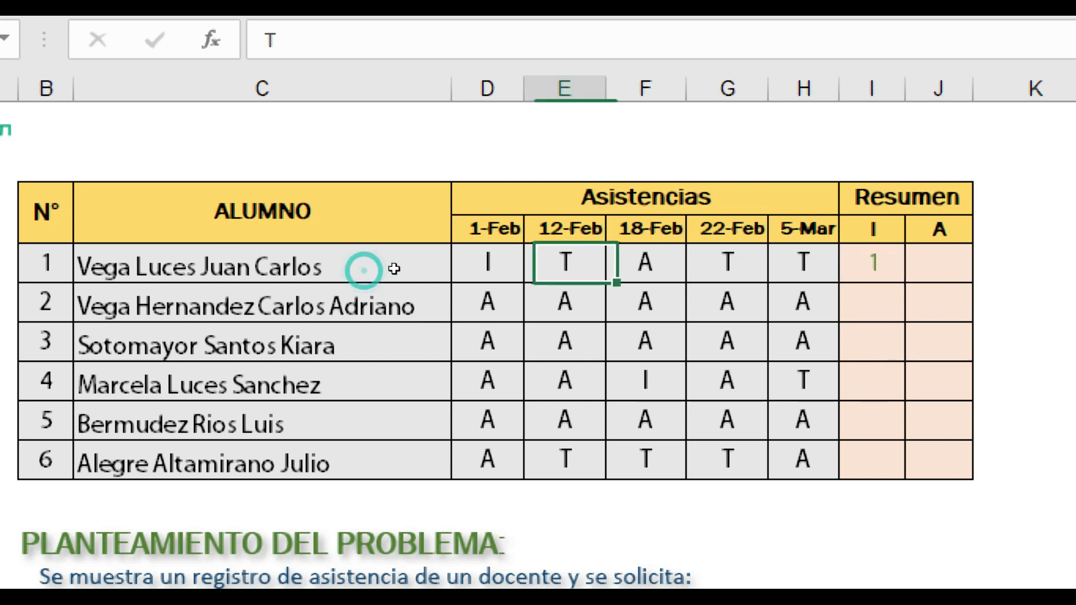
- Add the first student's absences to the I6 formula, making it =ENTERO(CONTAR.SI(D6:H6;"T")/2)+CONTAR.SI(D6:H6;"I")
key(Right)
key(Right)
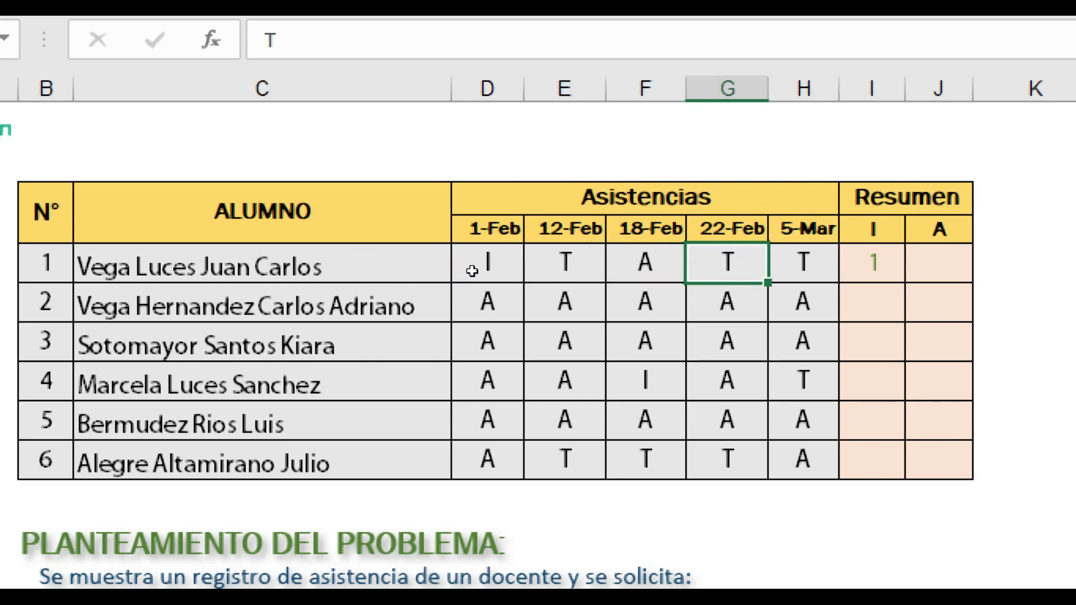
key(Right)
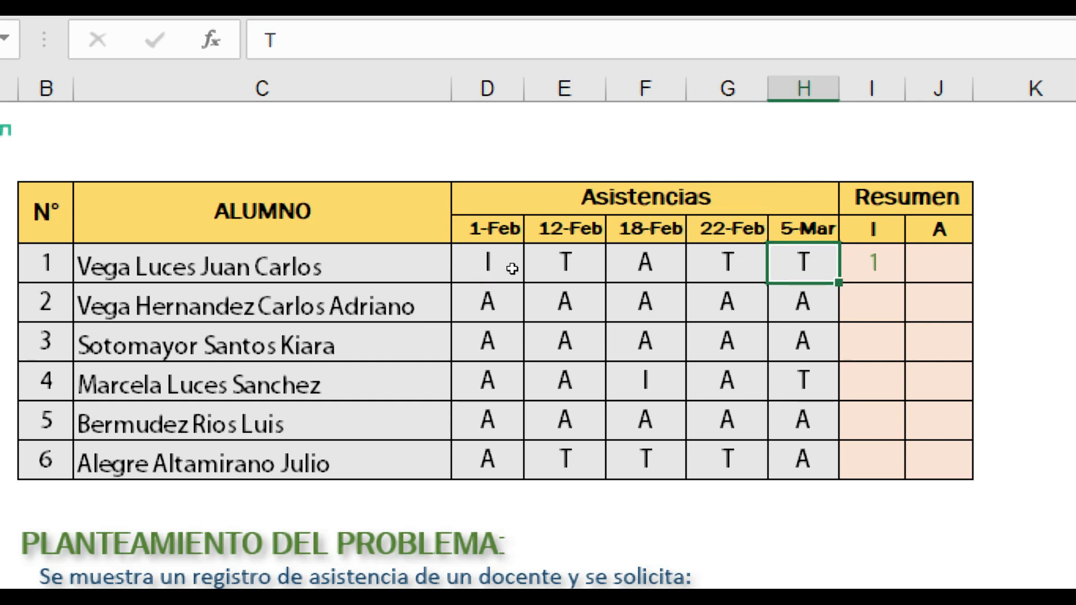
key(Right)
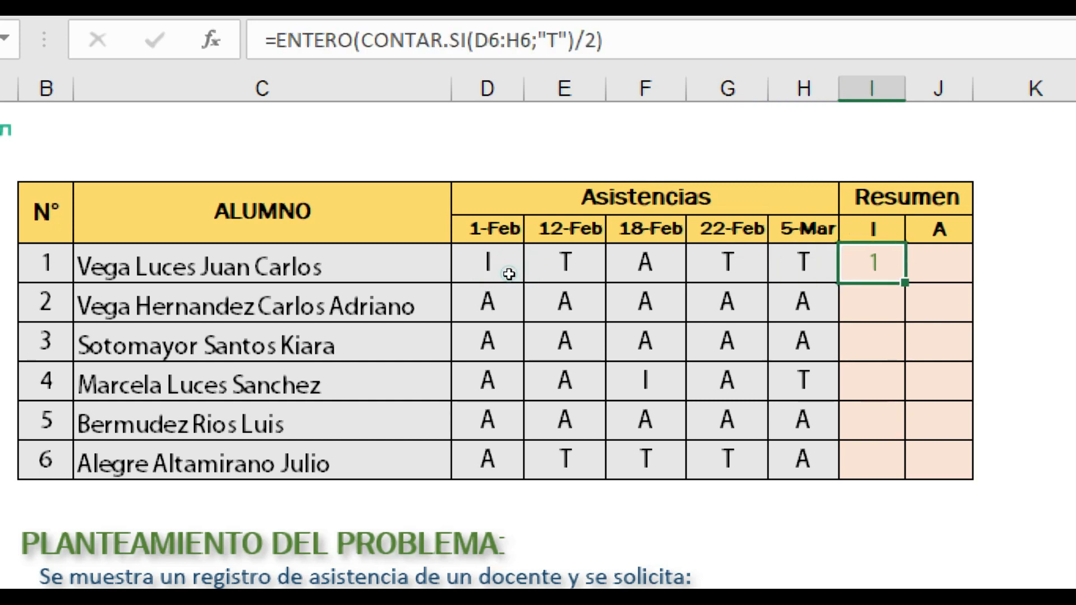
key(F2)
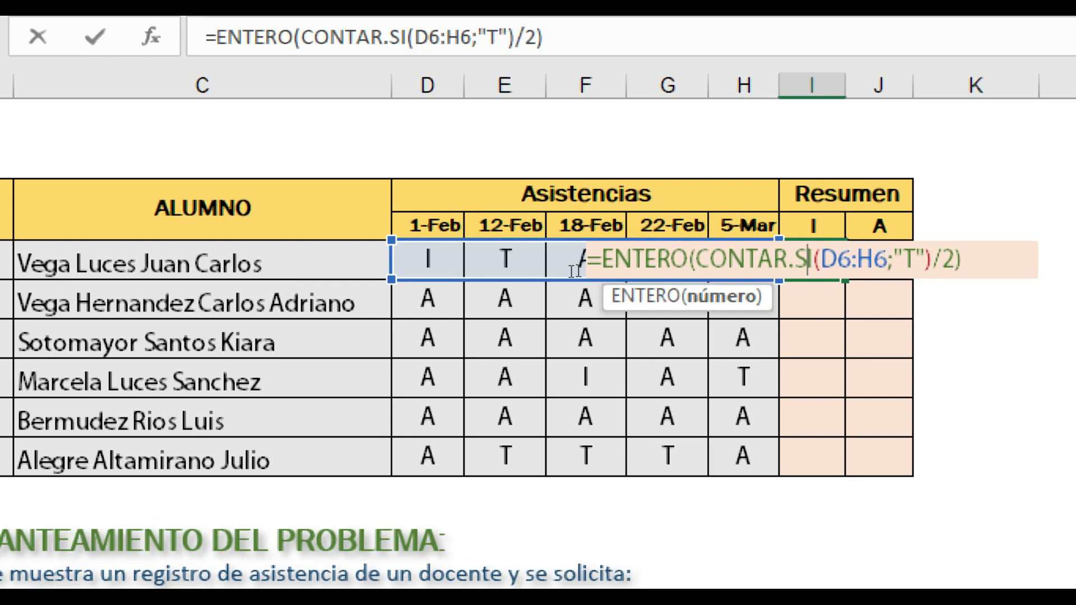
click(594, 267)
text(+)
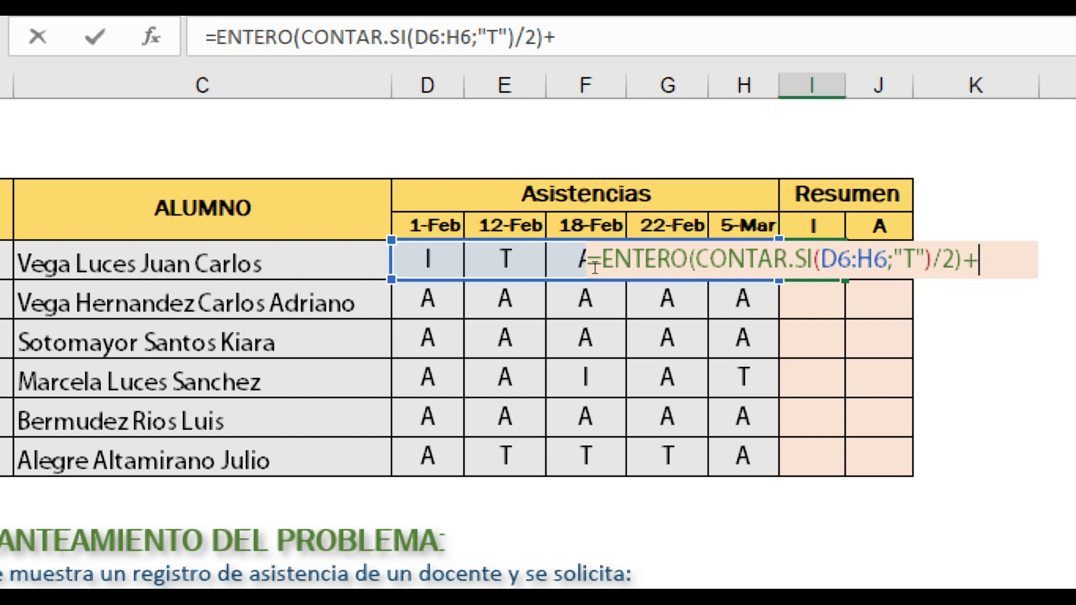
text(con)
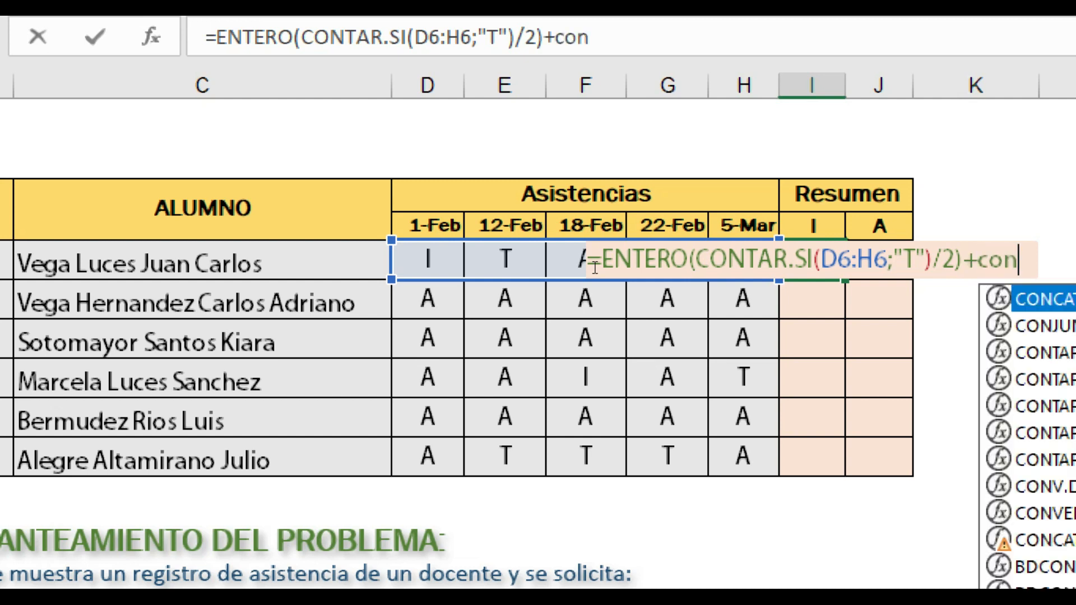
text(tar)
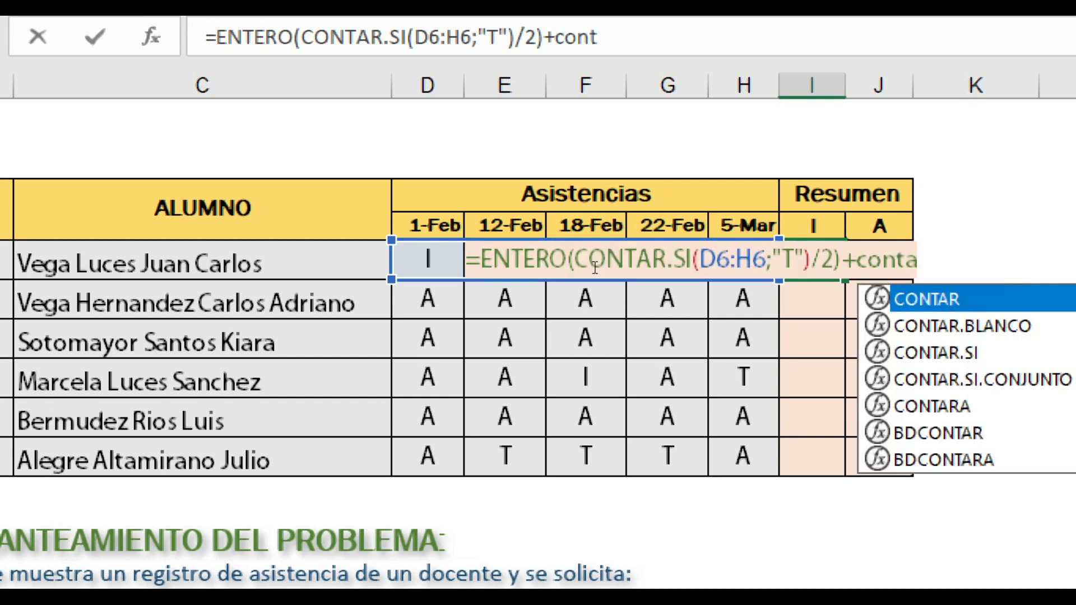
key(Down)
key(Down)
key(Tab)
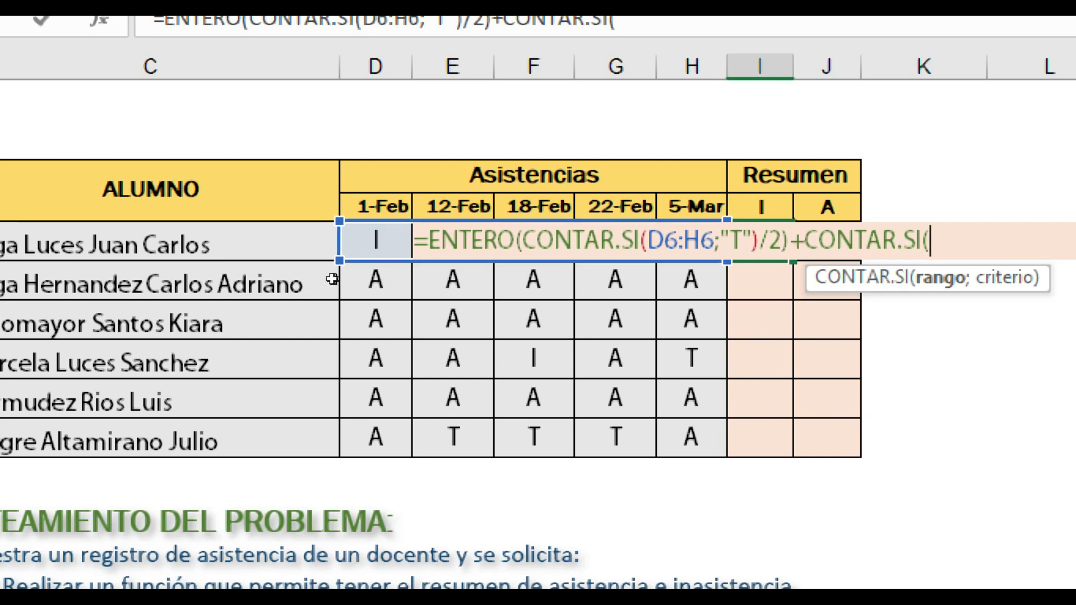
drag(321, 274, 465, 278)
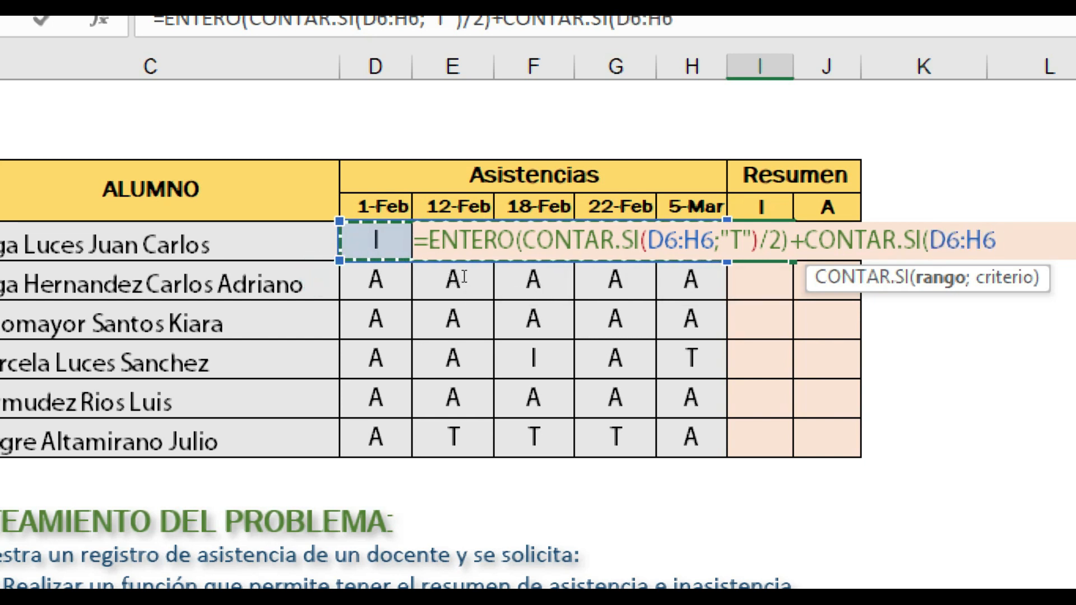
text(;")
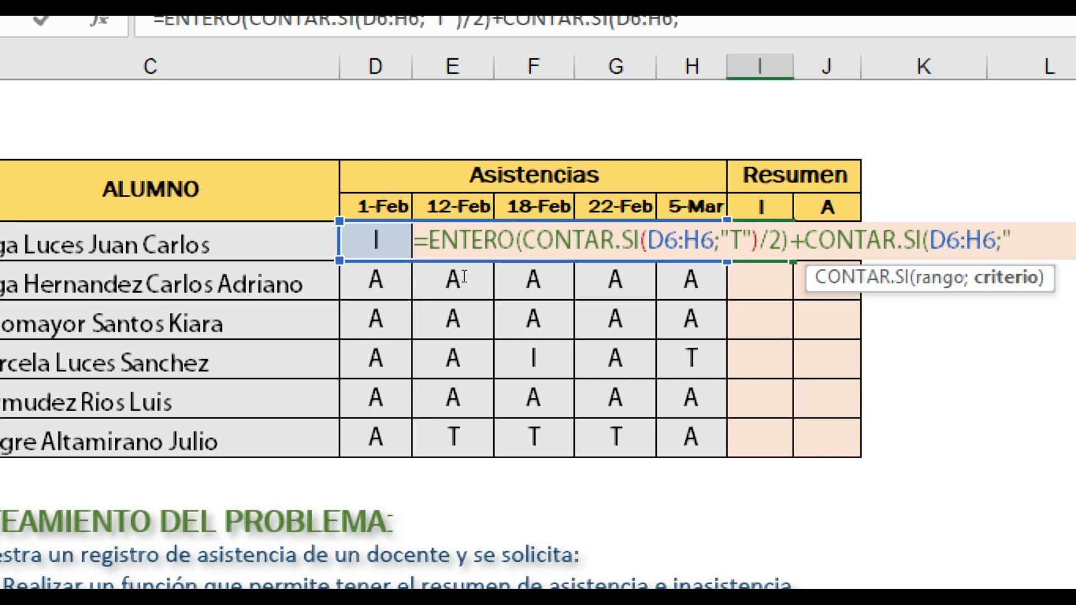
text(I"))
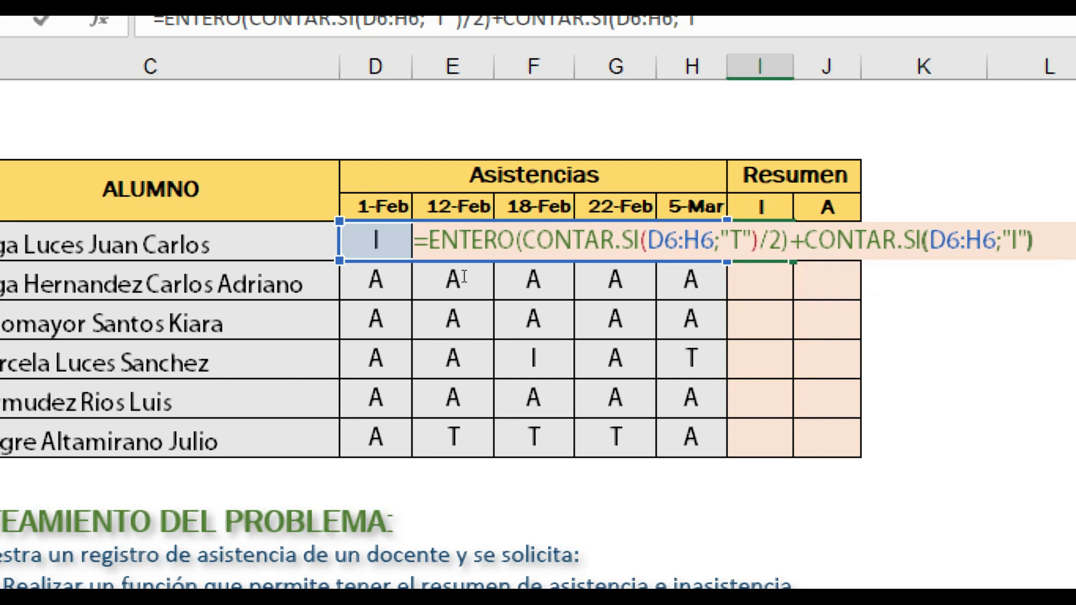
key(Return)
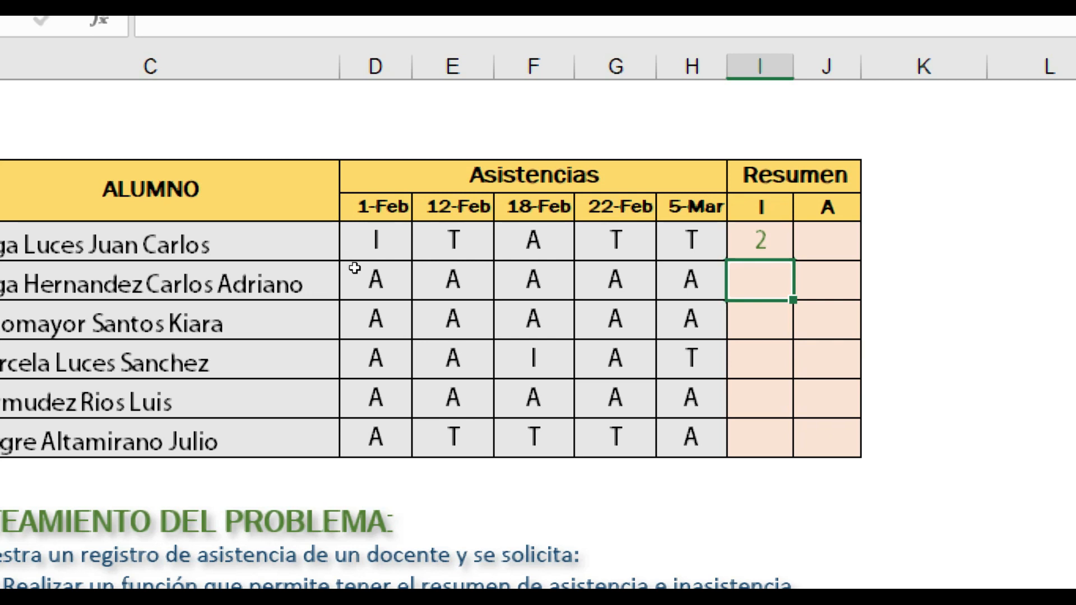
- Check the first student's attendance marks in row 6 against the absence formula in I6
click(429, 247)
click(387, 246)
drag(429, 247, 692, 247)
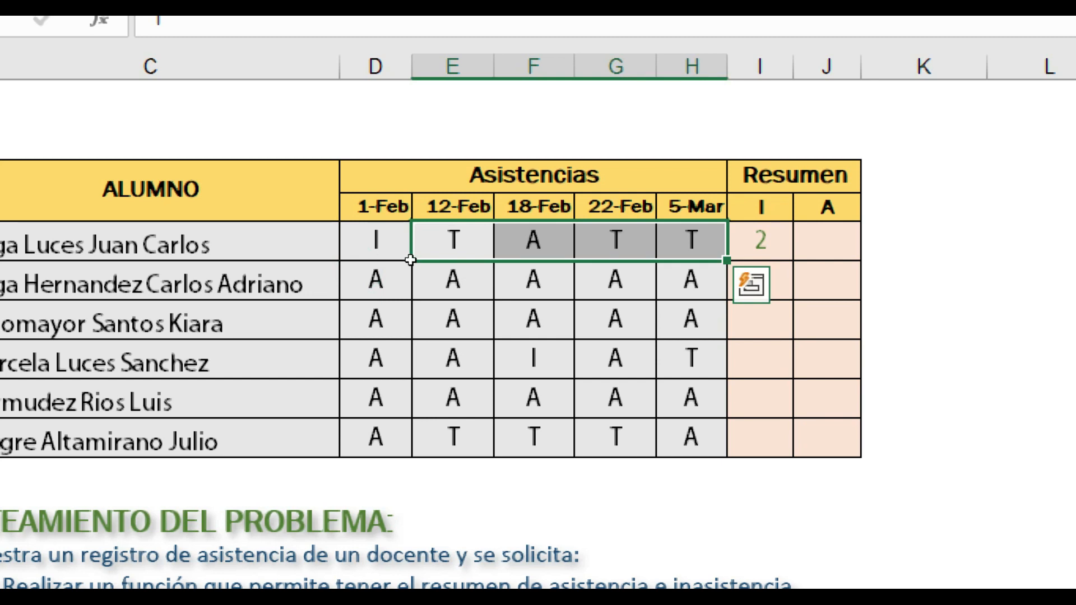
click(754, 245)
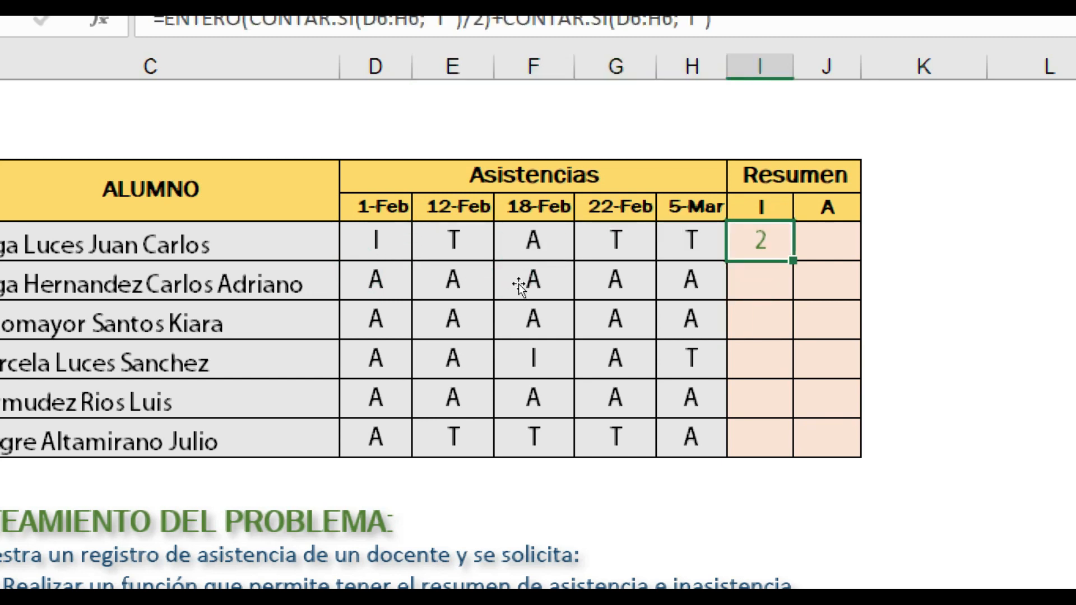
double_click(516, 280)
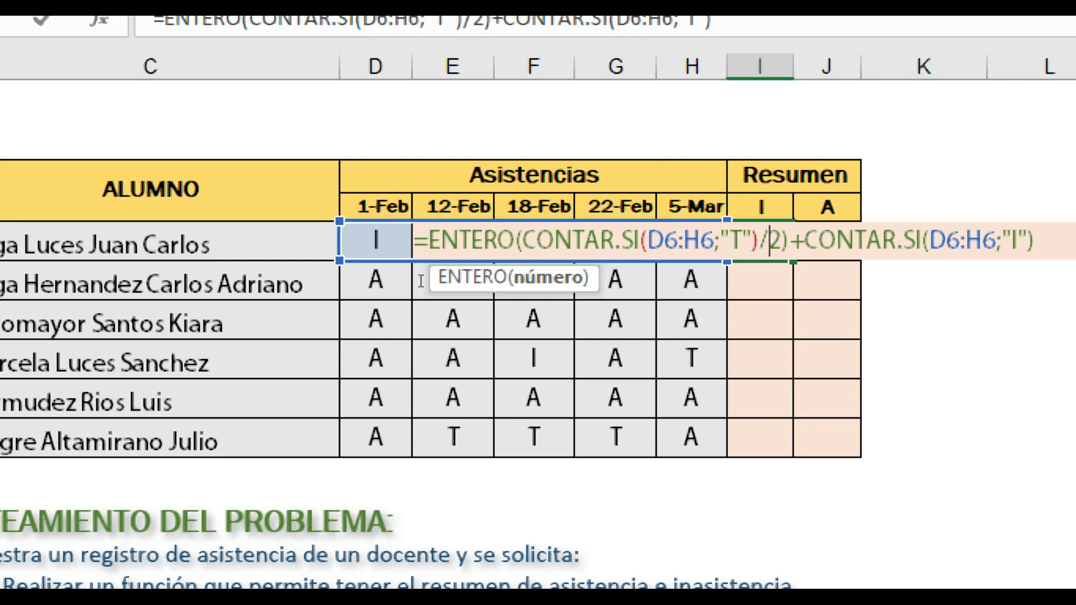
key(Return)
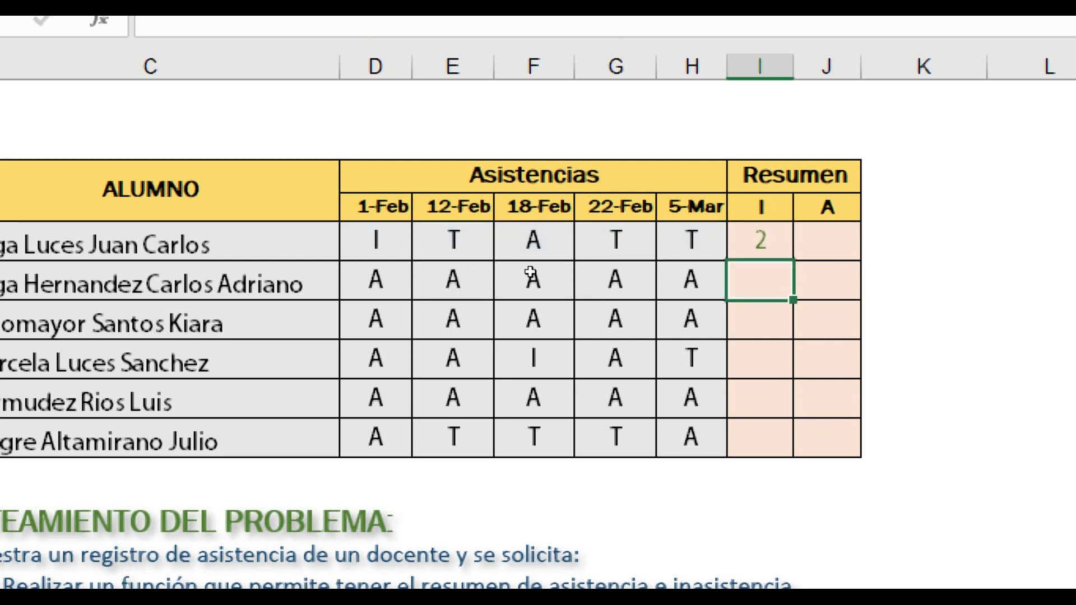
- Count the first student's attendances in cell J6 with the formula =CONTAR.SI(D6:H6;"A")
key(Up)
key(Right)
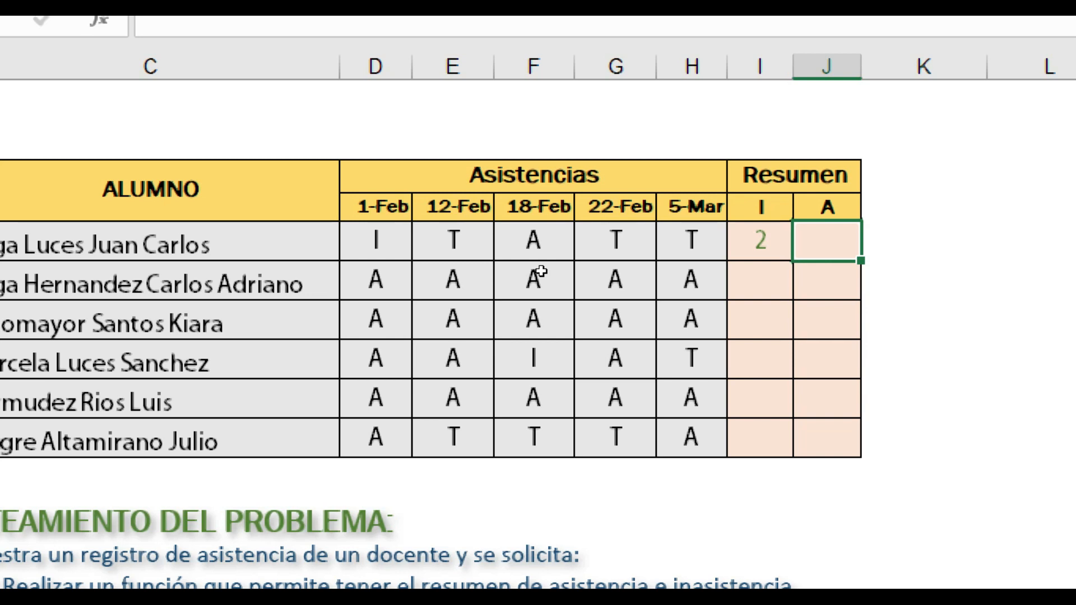
text(=contar)
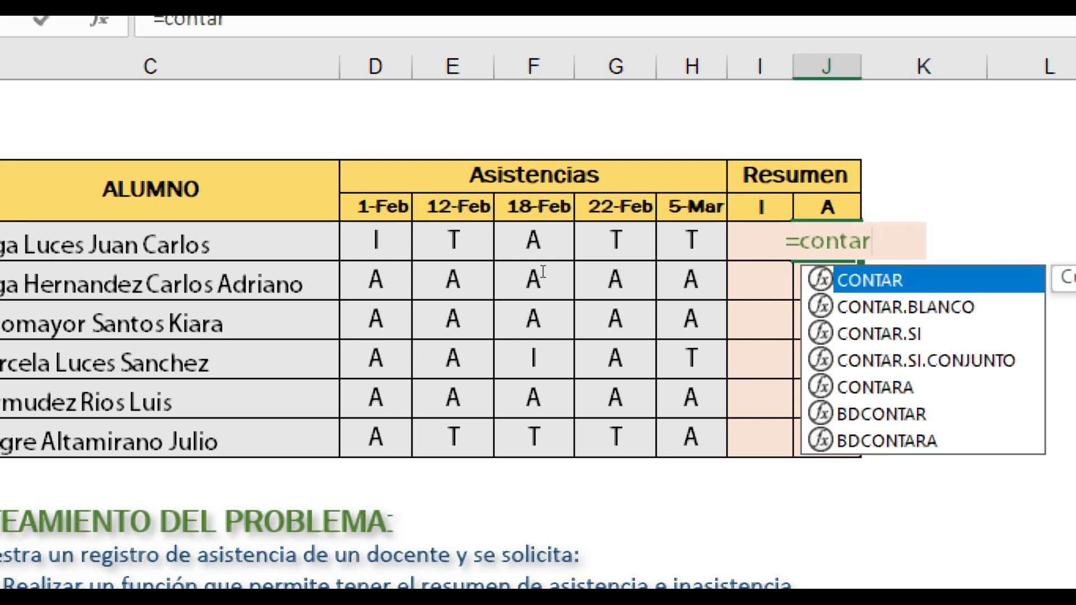
key(Down)
key(Down)
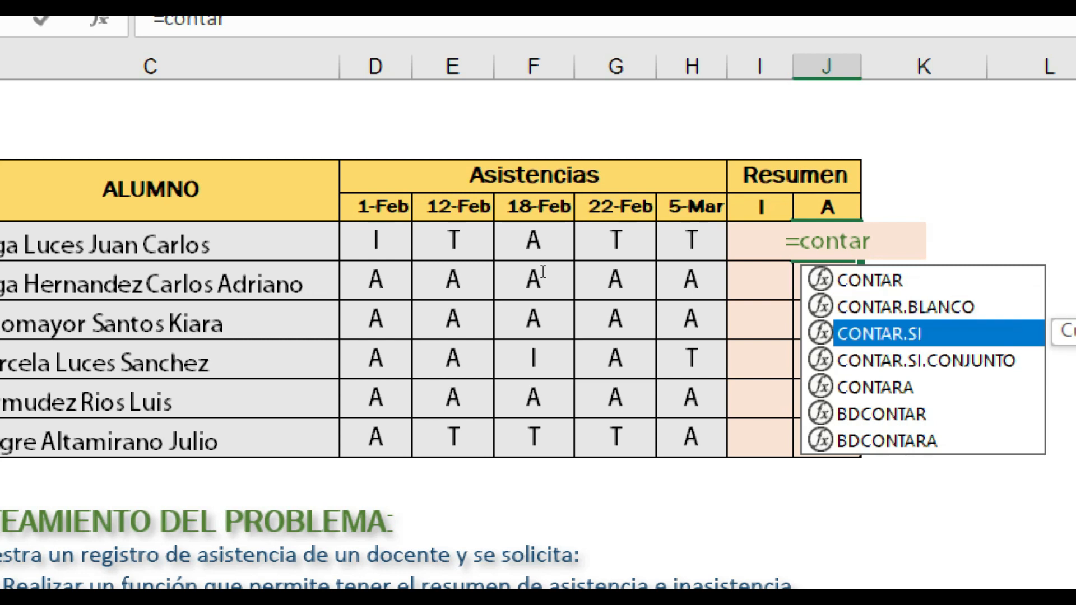
key(Tab)
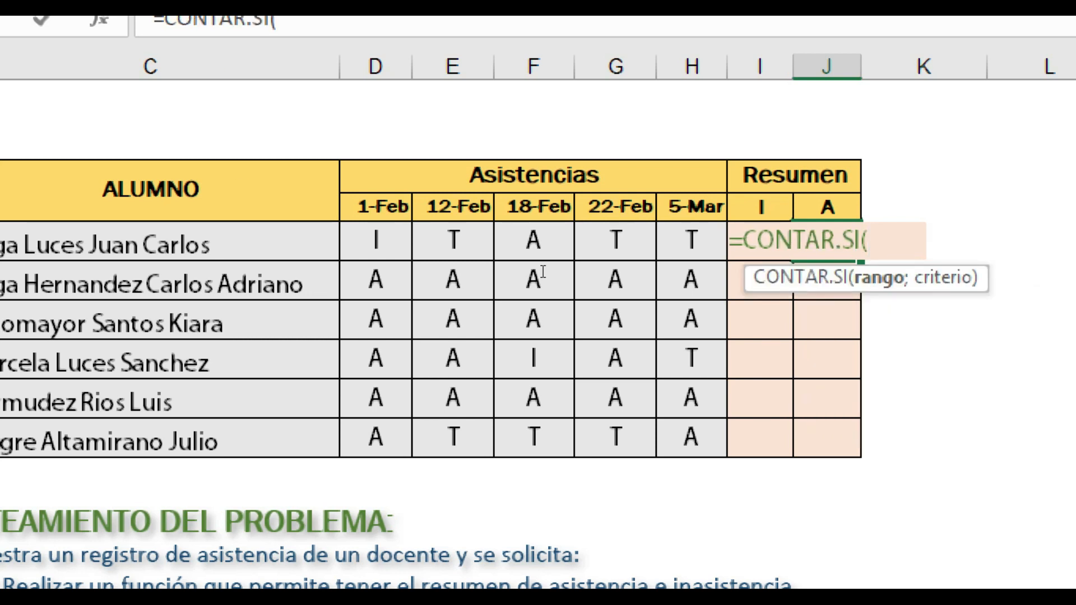
drag(337, 263, 477, 271)
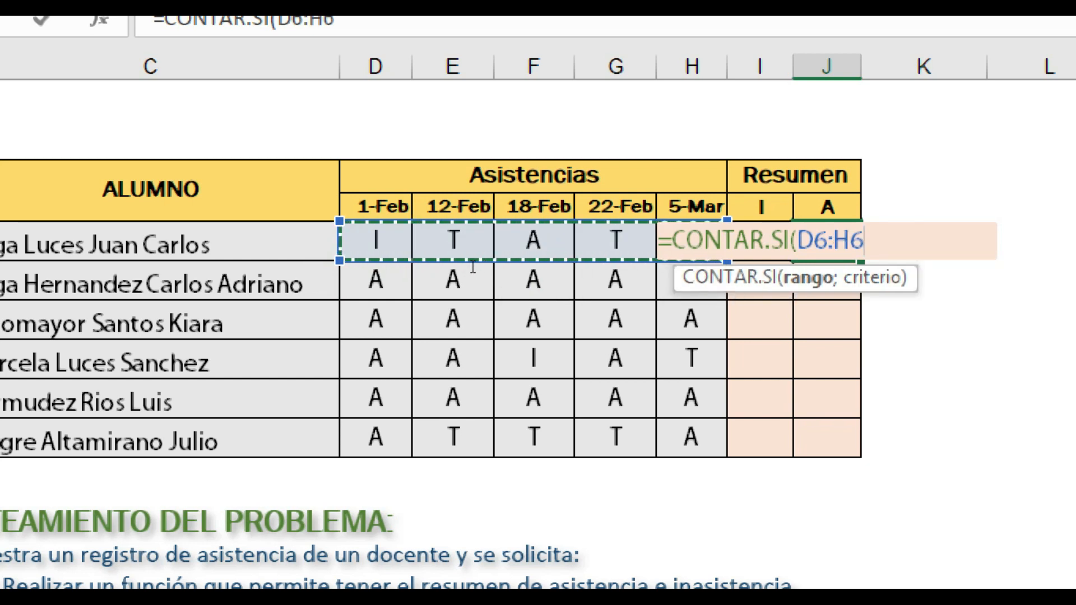
text(;")
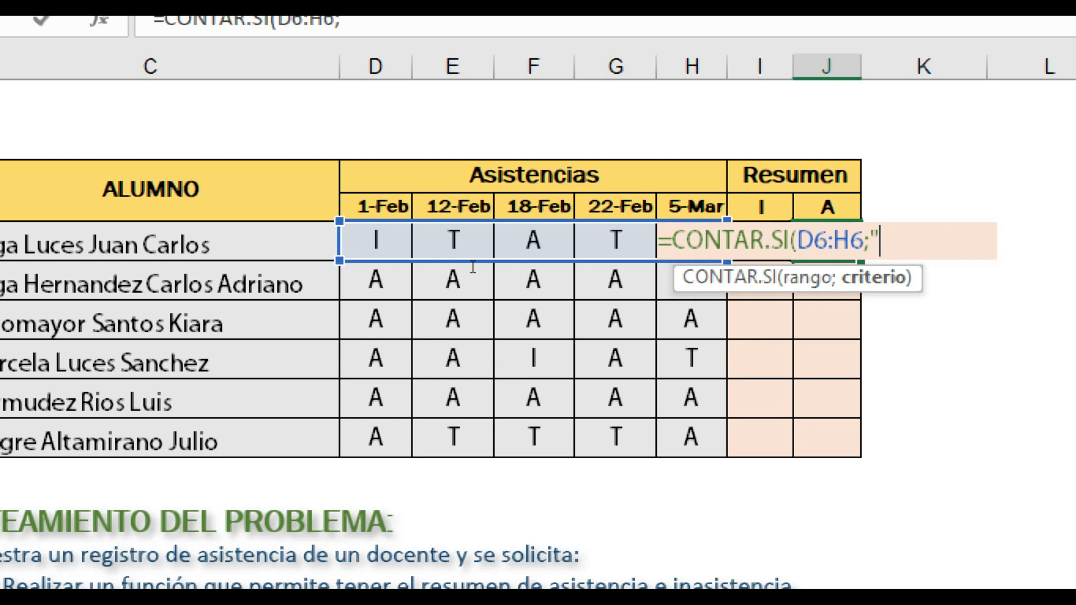
text(A"))
key(Return)
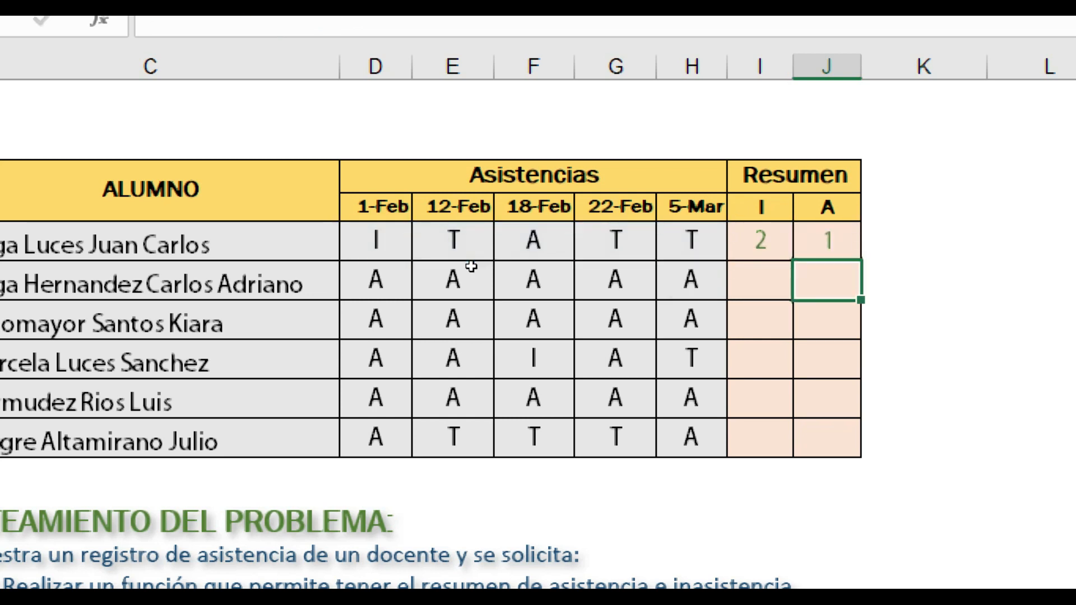
- Fill the absence formula from I6 down to I11 for the remaining students
click(518, 255)
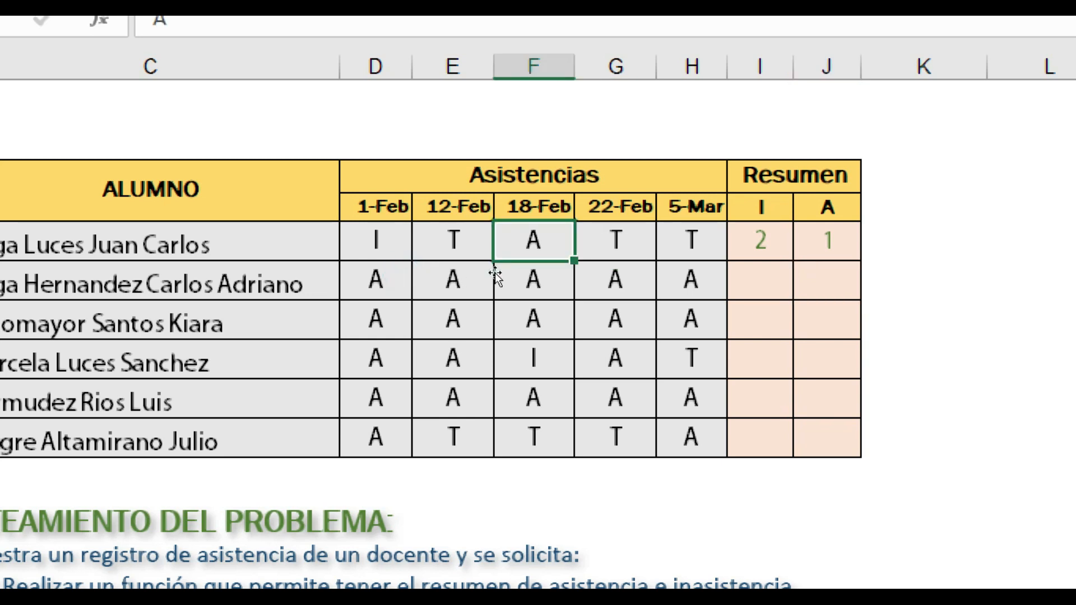
key(Right)
key(Right)
key(Right)
key(shift+Down)
key(shift+Down)
key(shift+Down)
key(shift+Down)
key(shift+Down)
key(ctrl+d)
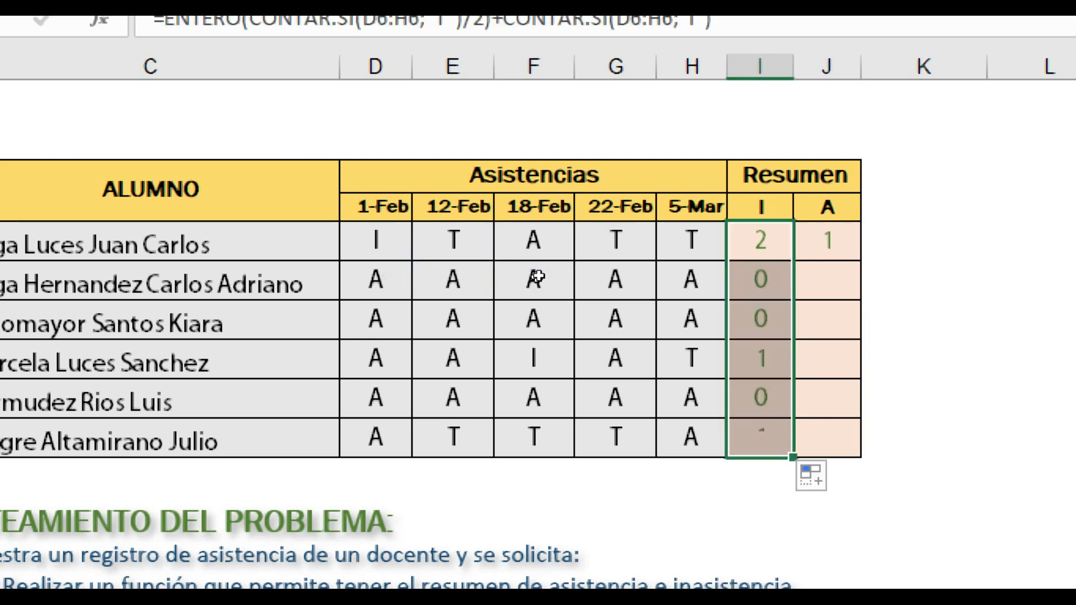
- Fill the attendance formula from J6 down to J11, then return to cell I6
key(Right)
key(shift+Down)
key(shift+Down)
key(shift+Down)
key(shift+Down)
key(shift+Down)
key(ctrl+d)
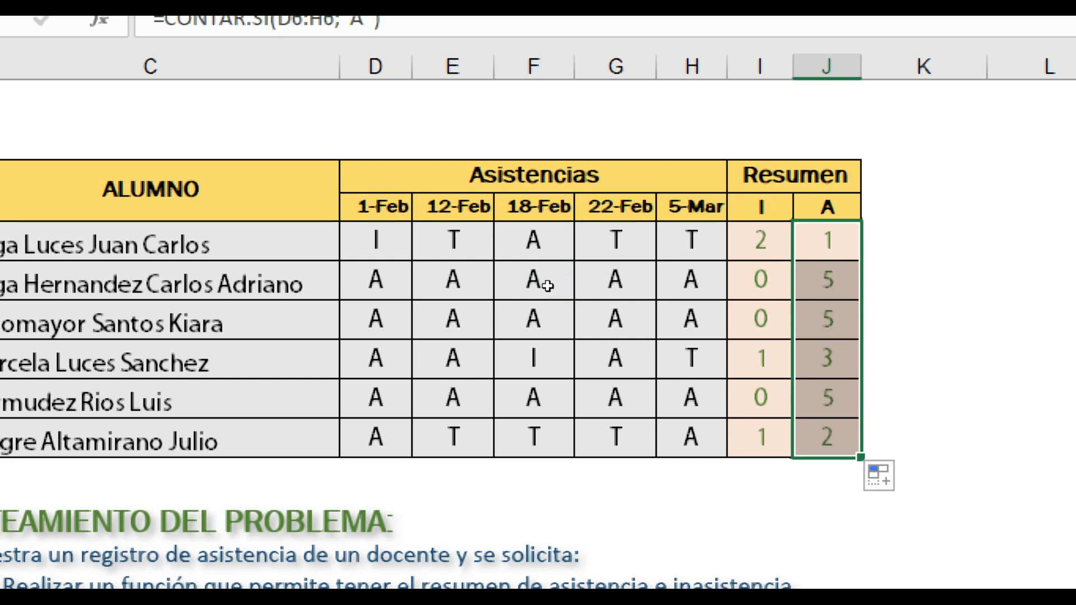
key(Left)
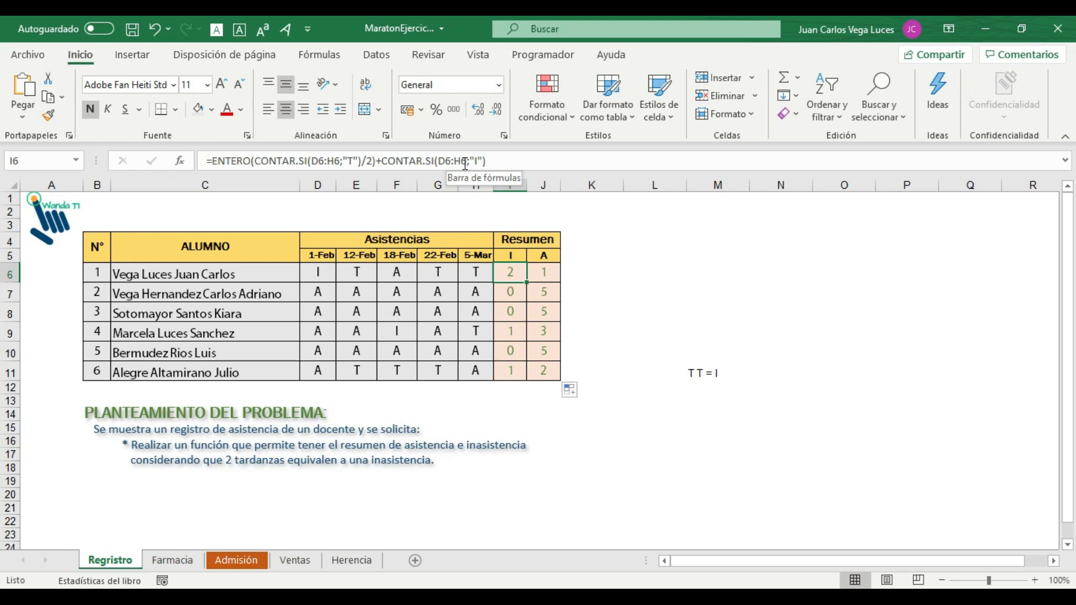
- Open the Farmacia sheet and examine the medicine table's names, categories and total sales
click(181, 558)
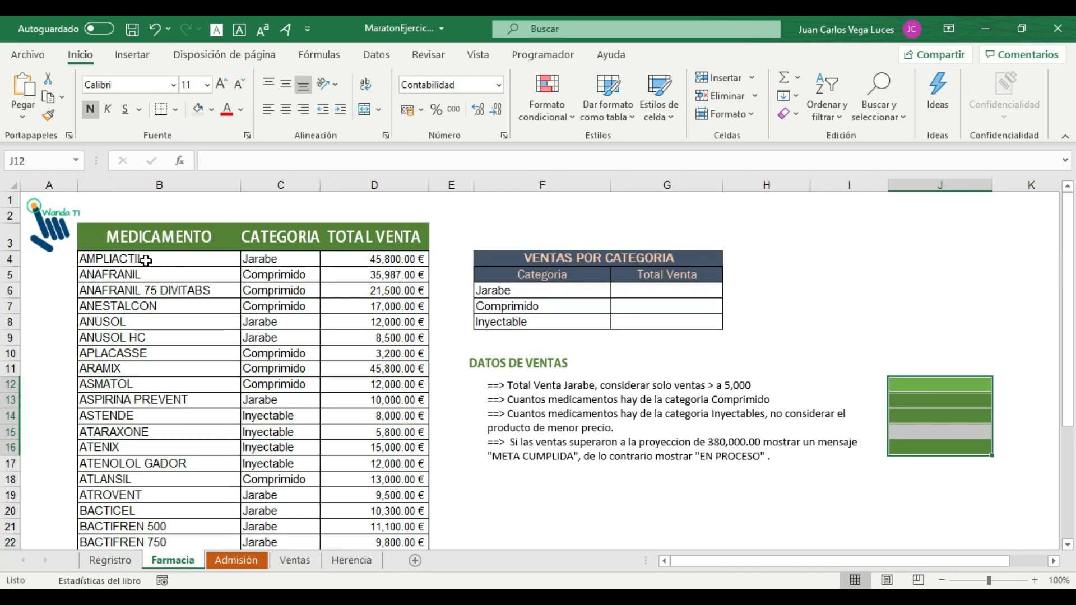
drag(145, 259, 355, 532)
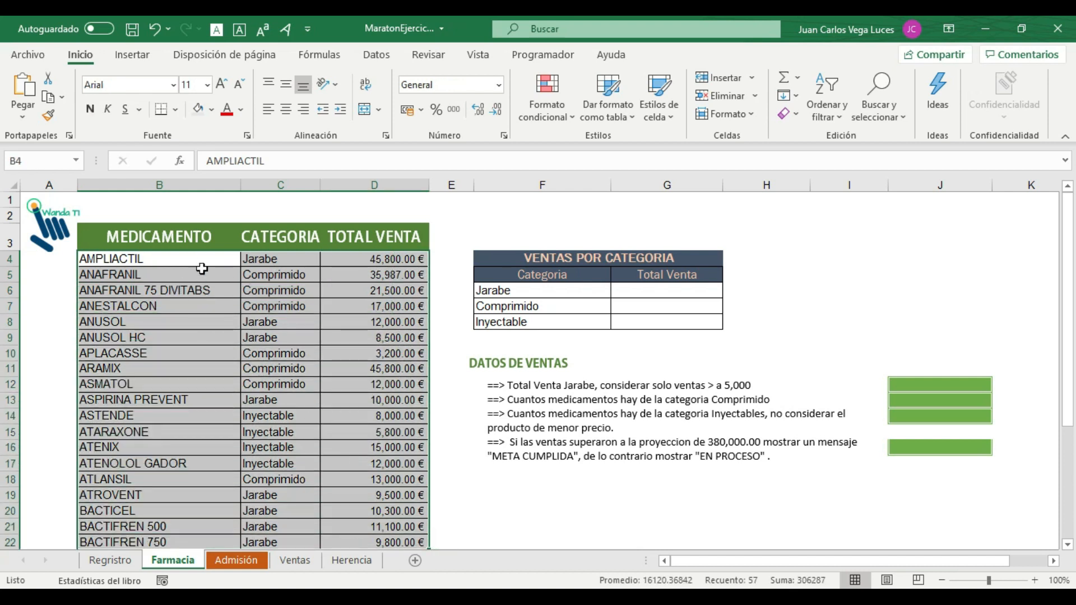
click(201, 269)
drag(272, 273, 281, 326)
drag(350, 272, 354, 322)
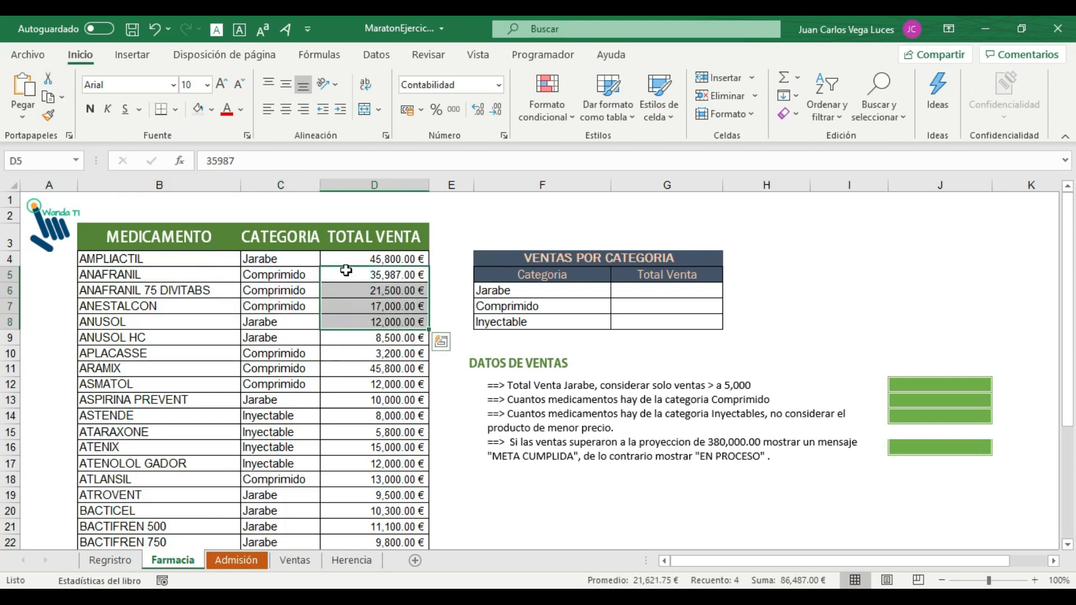
- Start a SUMAR.SI formula in cell G6 for Jarabe, using the CATEGORIA column's data (categoria) as the criteria range
click(621, 293)
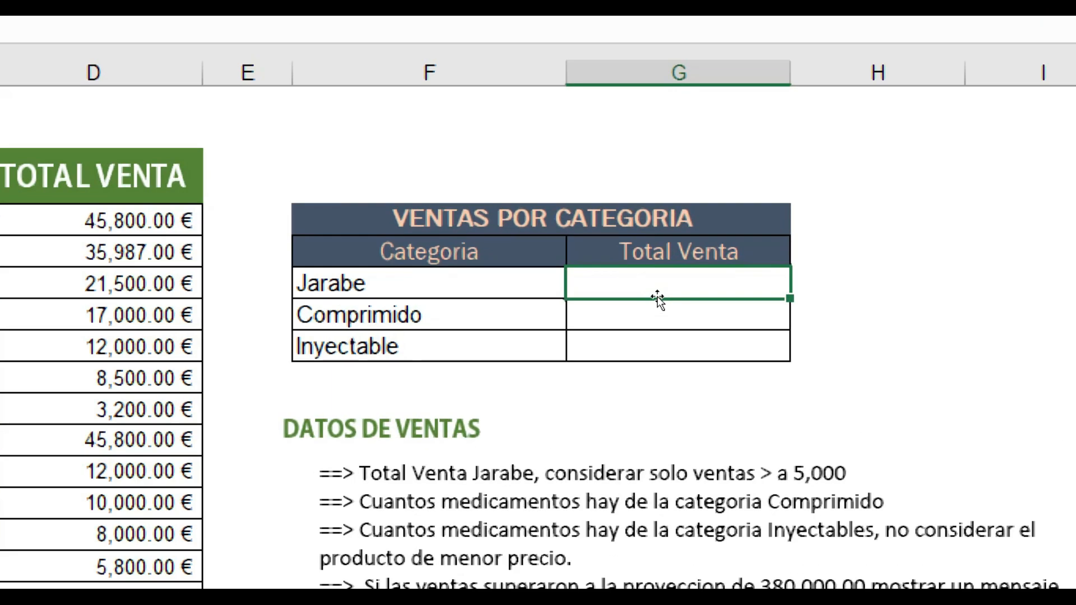
double_click(658, 297)
text(=)
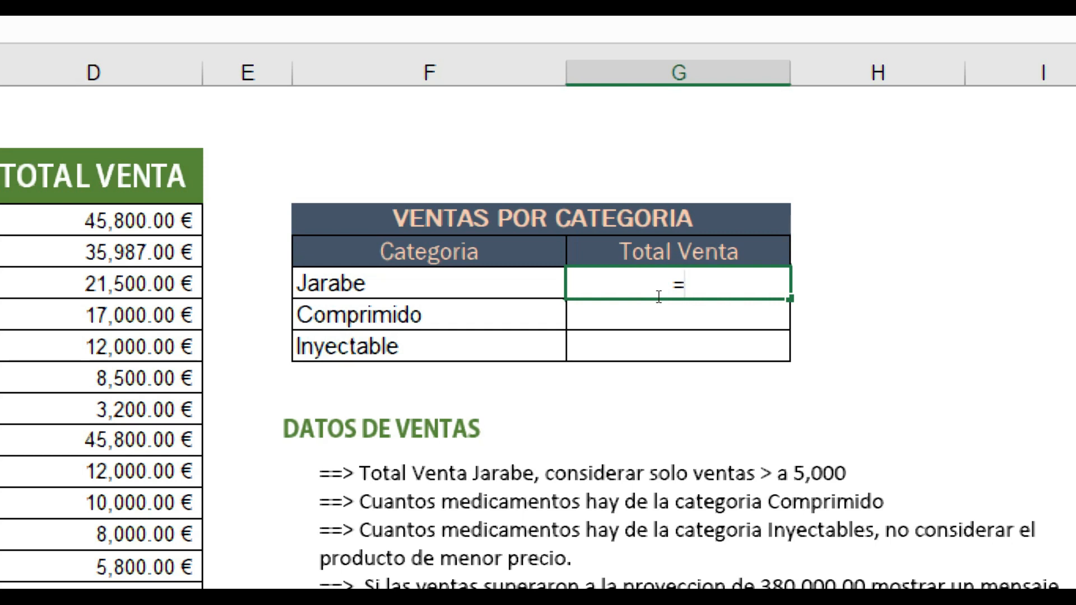
text(suma)
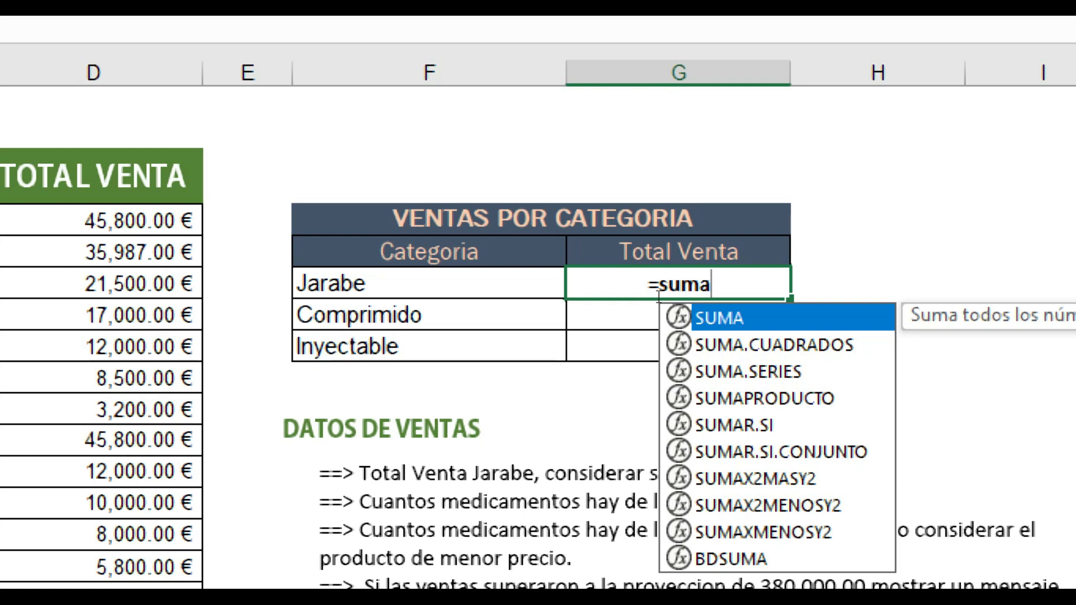
key(Down)
key(Down)
key(Down)
key(Tab)
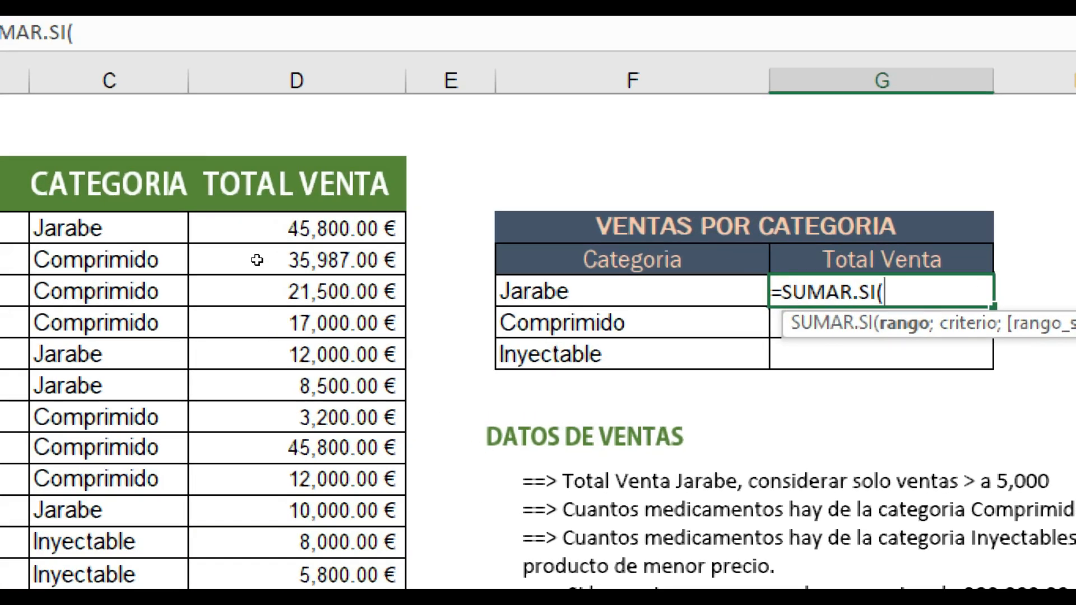
click(91, 215)
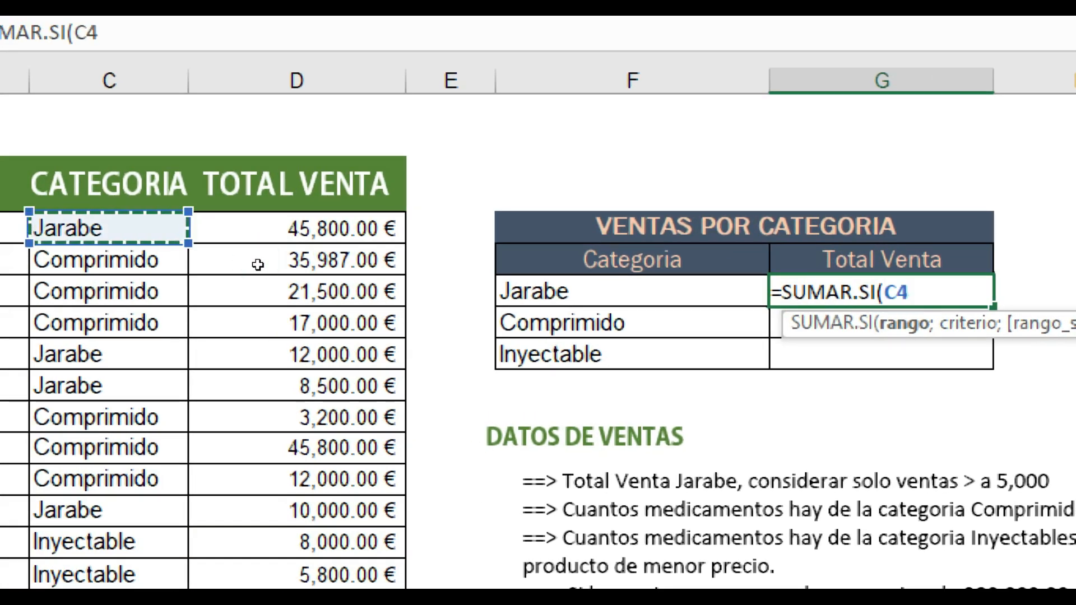
drag(255, 264, 271, 530)
mouse_move(272, 481)
mouse_down()
mouse_move(279, 560)
mouse_move(283, 492)
mouse_up()
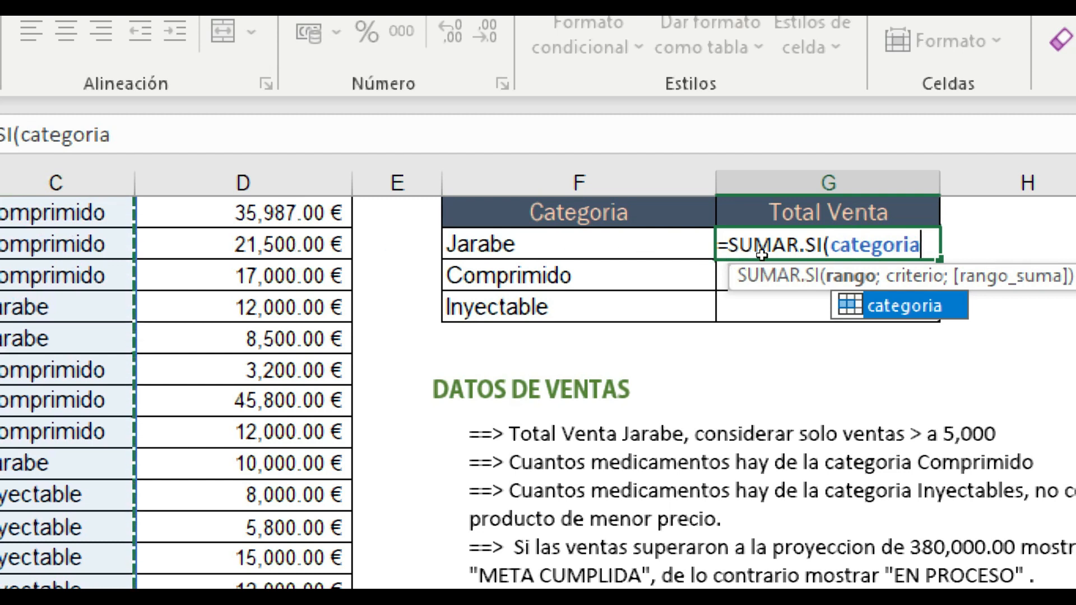
- Add "Jarabe" as the criterion of the SUMAR.SI formula in G6
text(;)
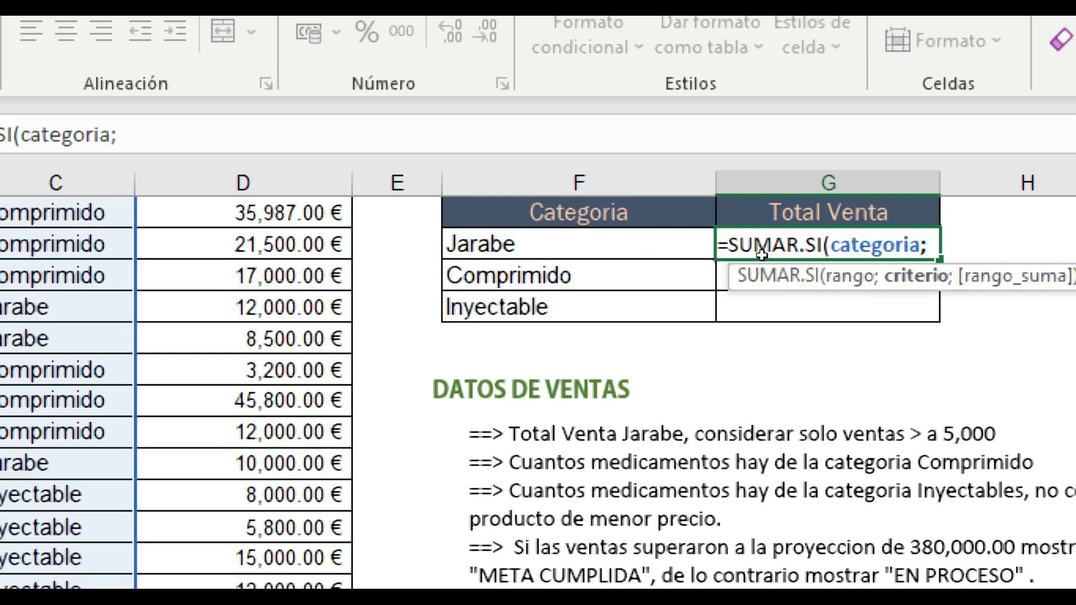
text("Jatra)
key(BackSpace)
key(BackSpace)
key(BackSpace)
text(rabe")
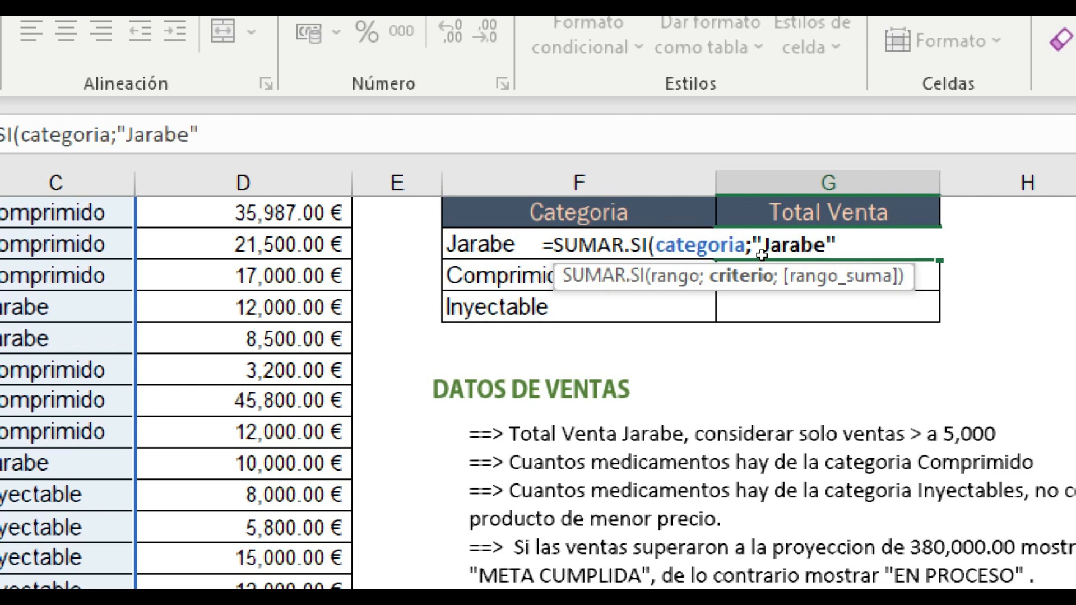
text(;)
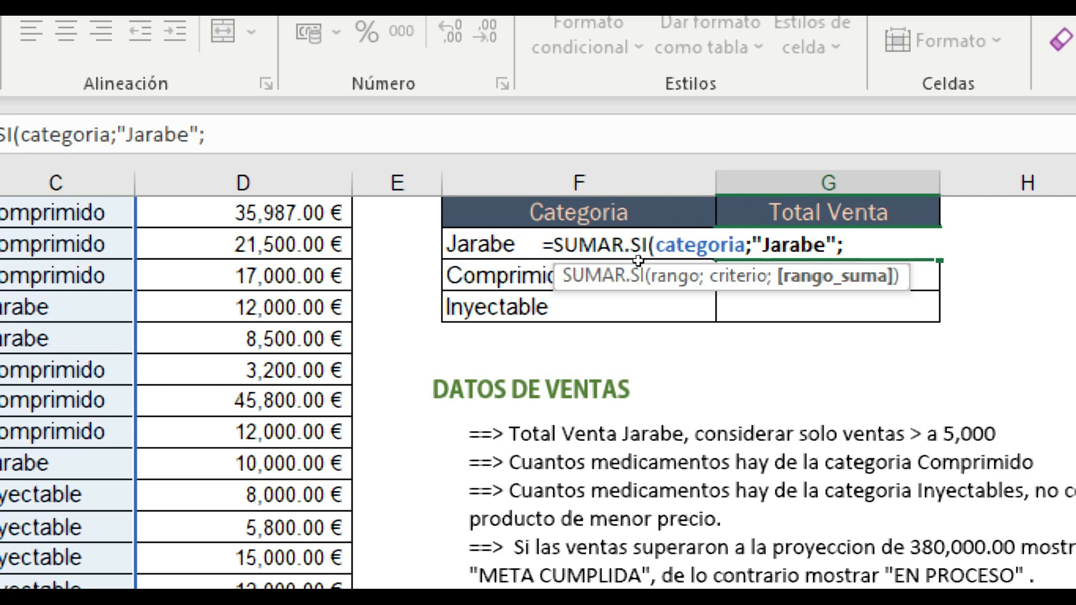
- Complete the G6 formula with the TOTAL VENTA data as sum range, giving =SUMAR.SI(categoria;"Jarabe";venta)
scroll(423, 259, up, 1)
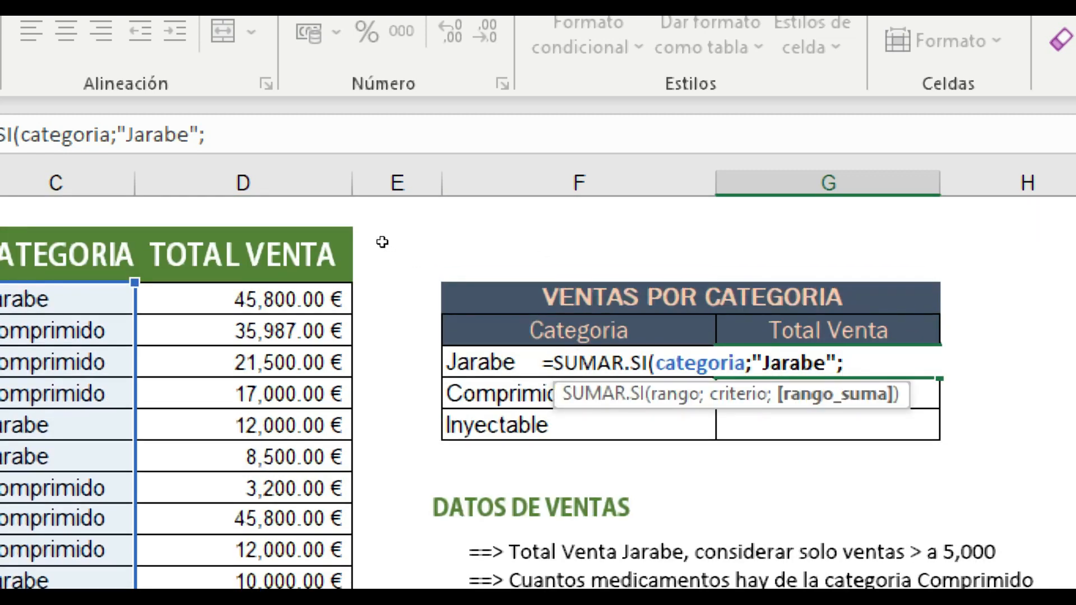
drag(384, 242, 386, 338)
drag(382, 416, 410, 505)
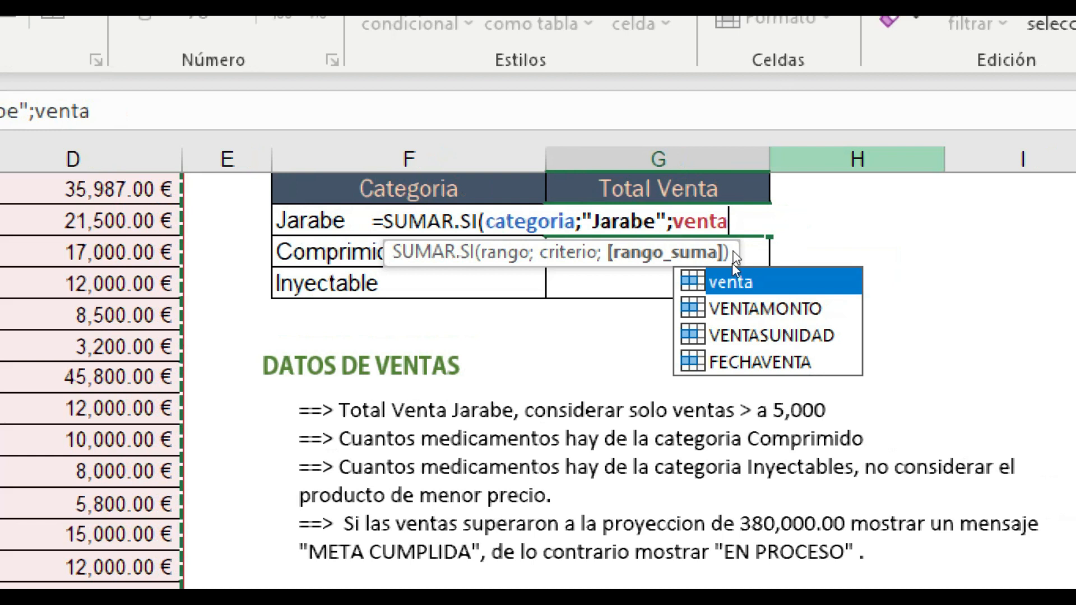
click(708, 247)
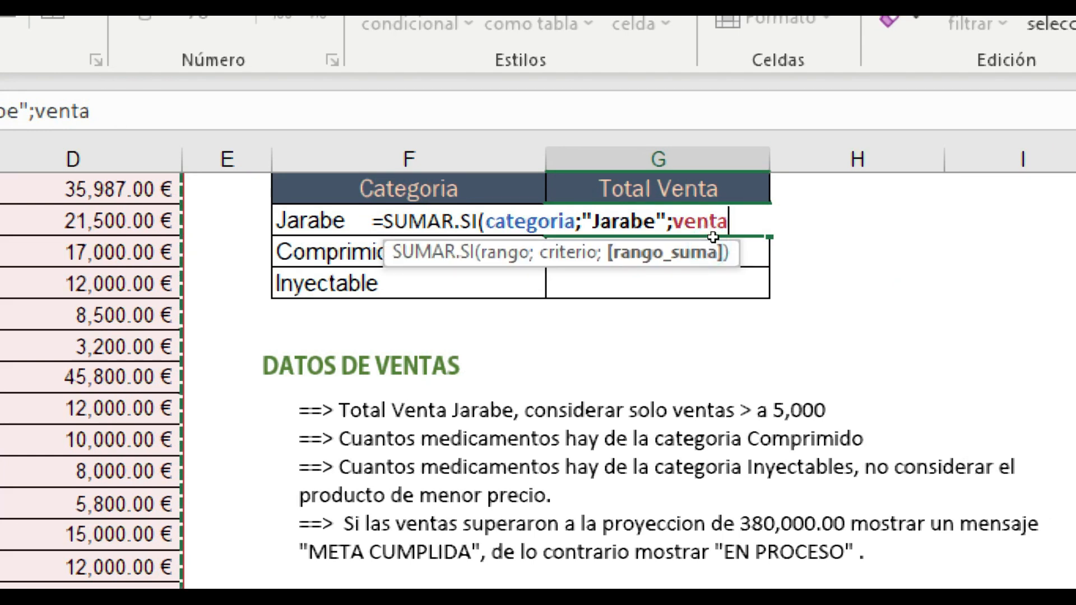
text())
key(Return)
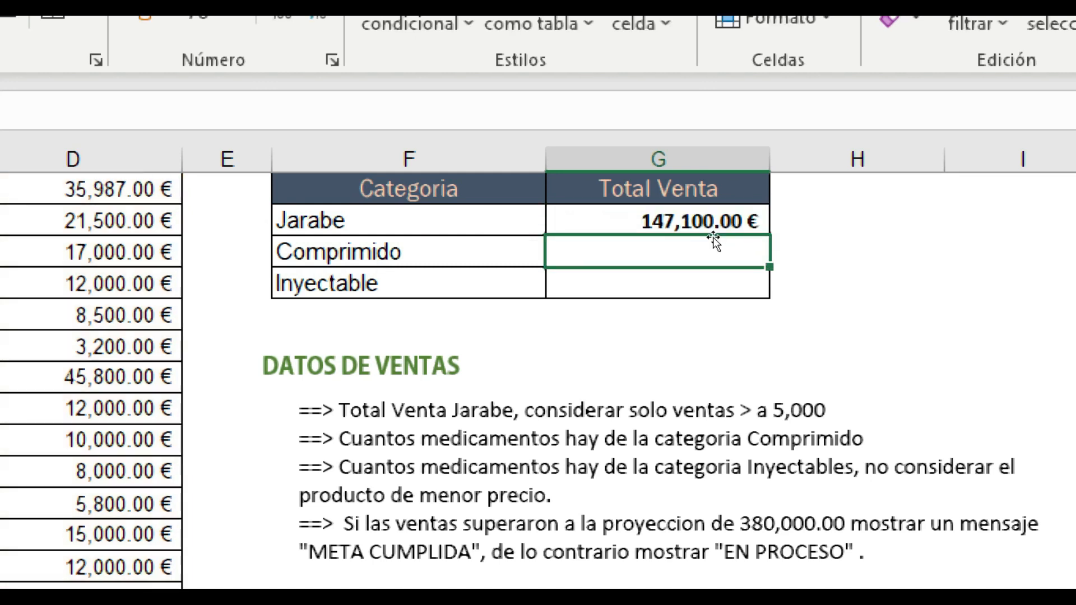
key(Up)
key(Left)
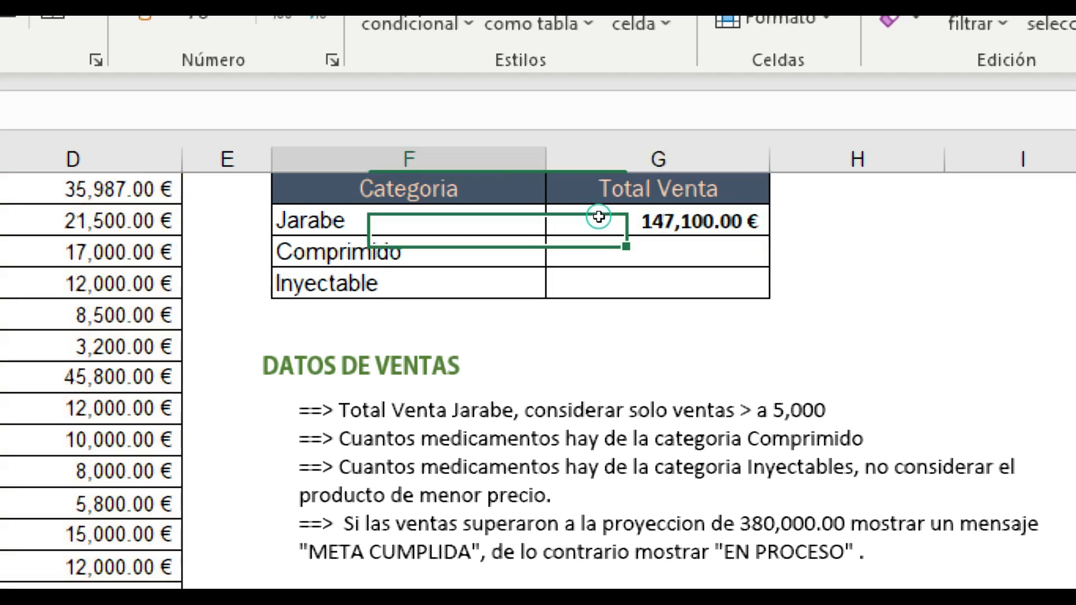
key(Right)
key(Left)
key(Right)
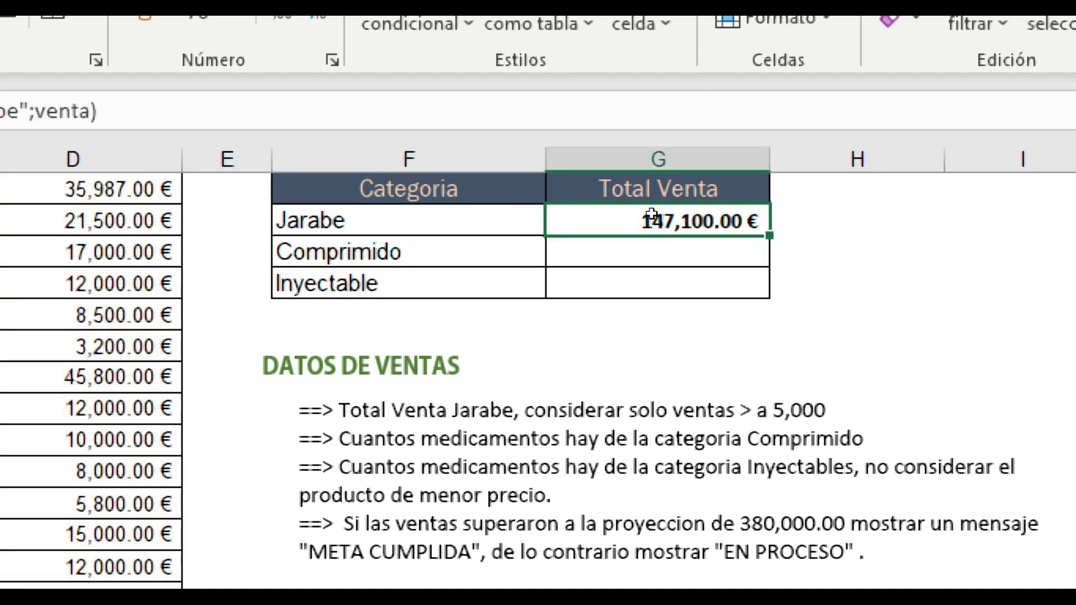
- Start a SUMAR.SI formula in cell G7 for the Comprimido total
scroll(651, 214, up, 1)
scroll(651, 214, up, 1)
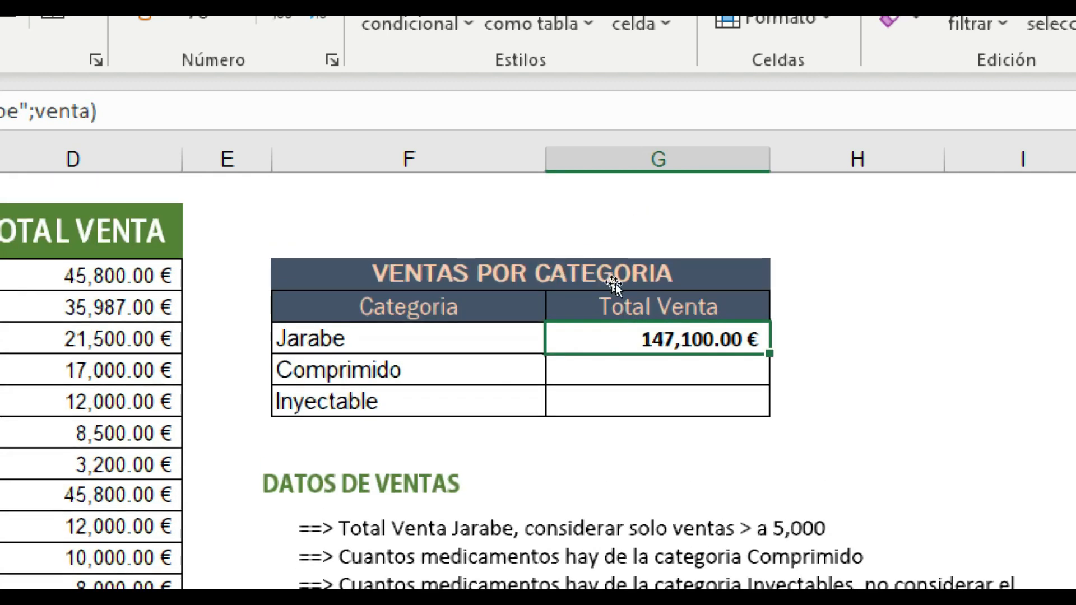
key(Down)
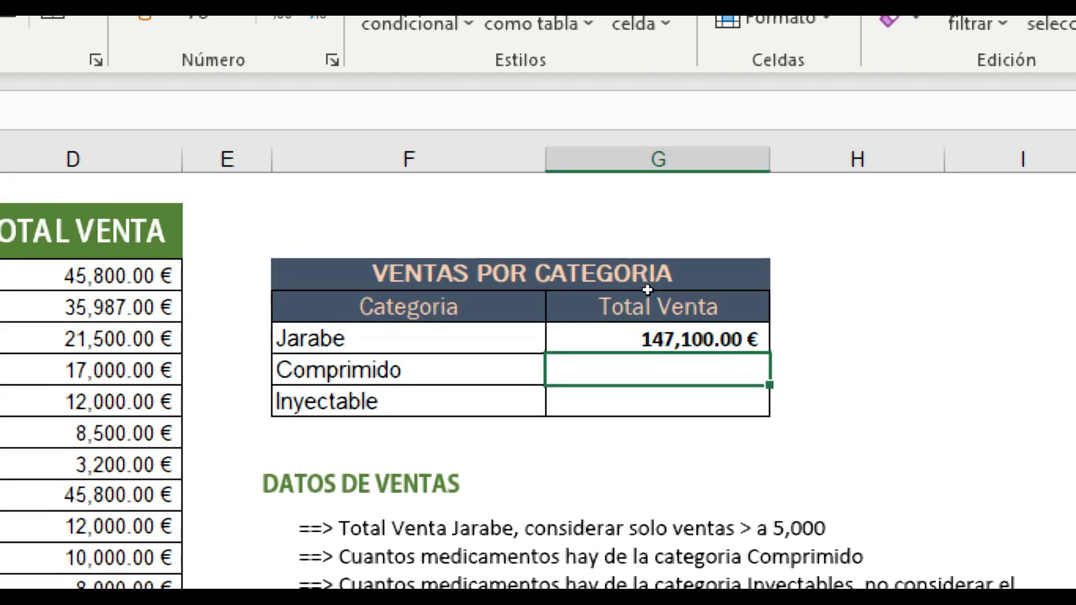
text(=)
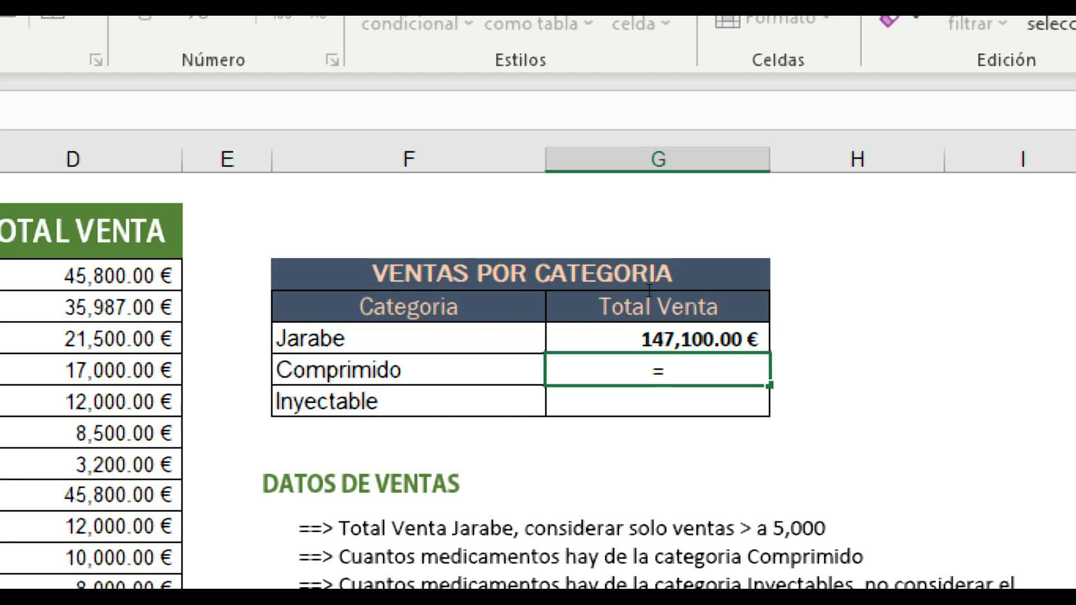
text(sum)
key(Down)
key(Down)
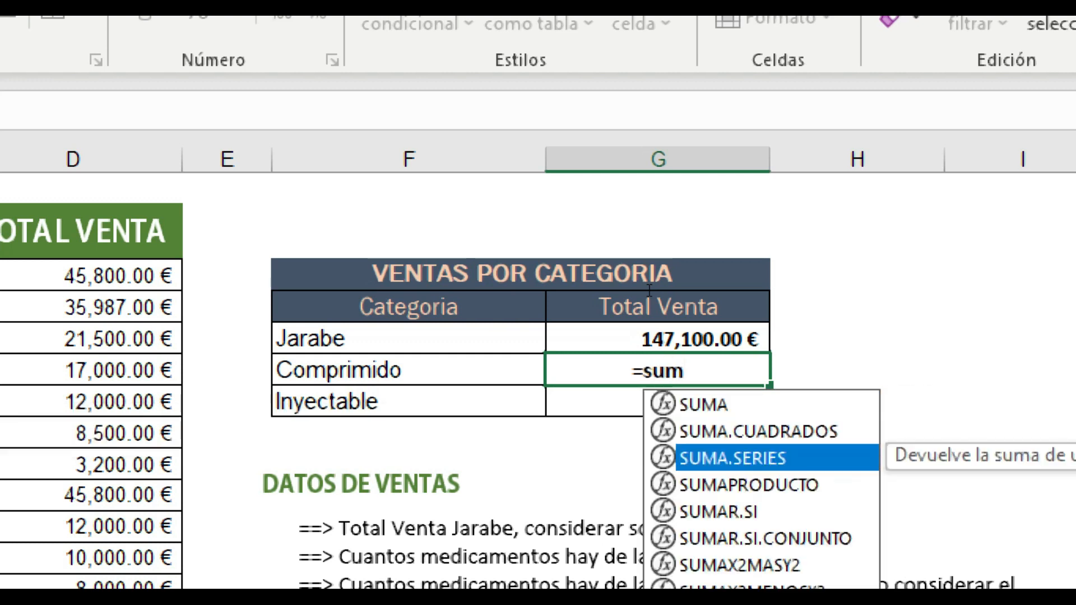
key(Down)
key(Down)
key(Tab)
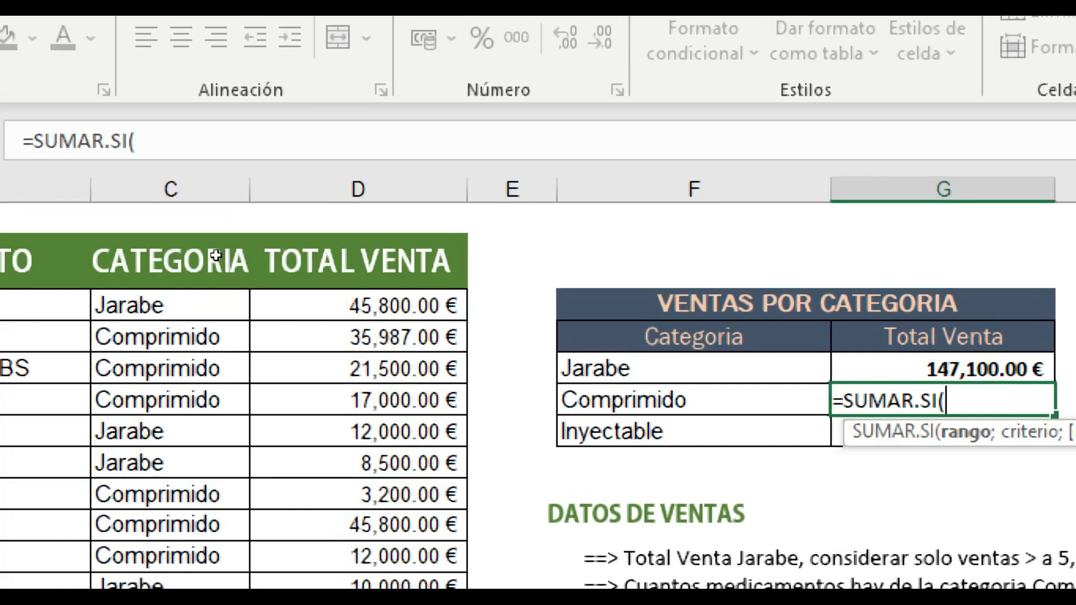
- Enter the named range categoria and the criterion "Comprimido" in the G7 formula
text(ca)
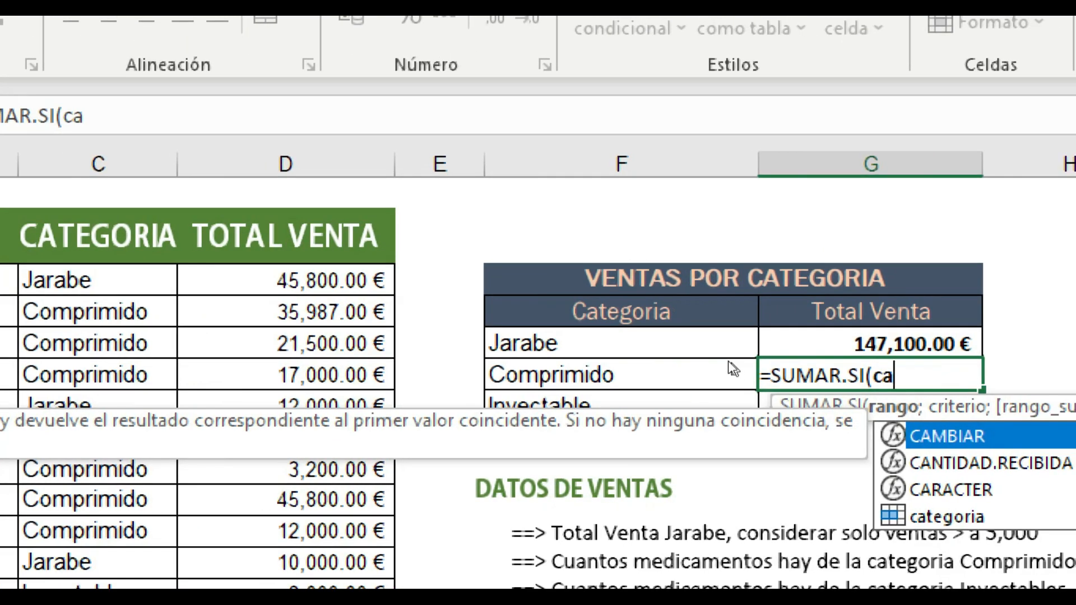
key(Down)
key(Down)
key(Down)
key(Tab)
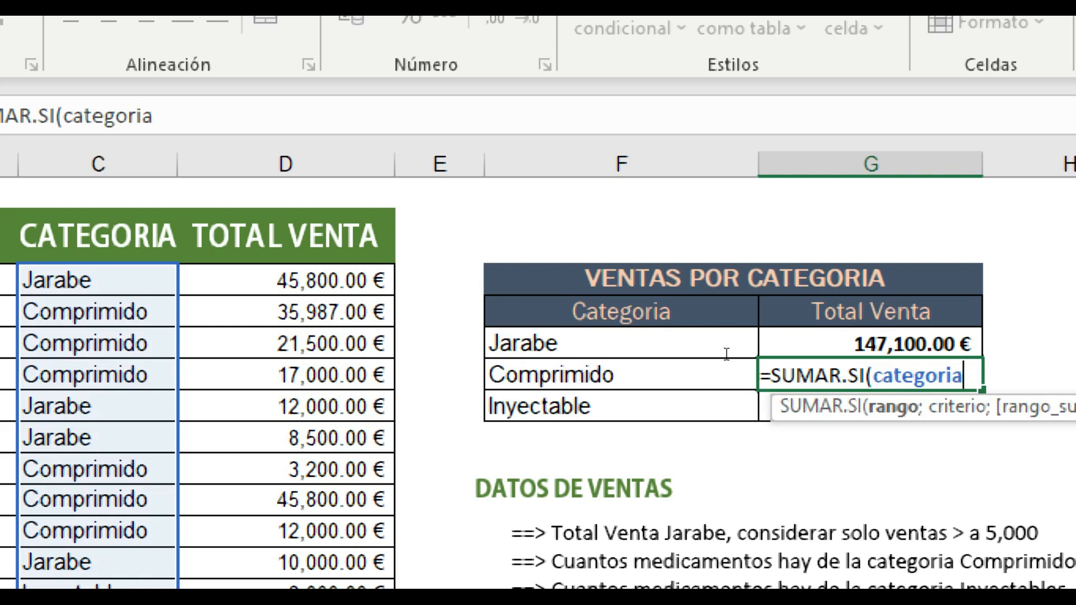
text(;")
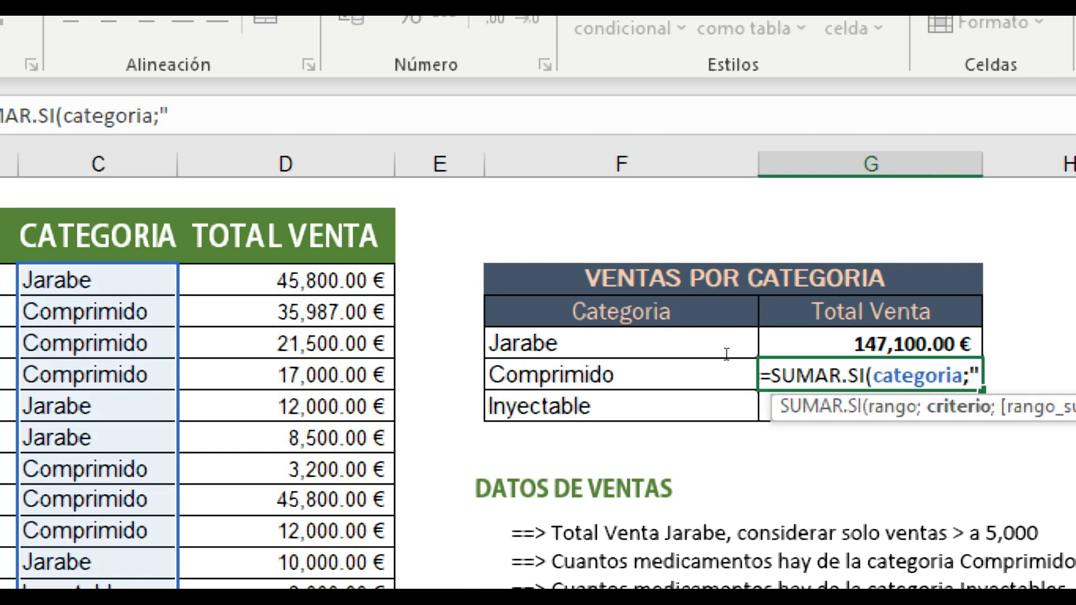
text(C)
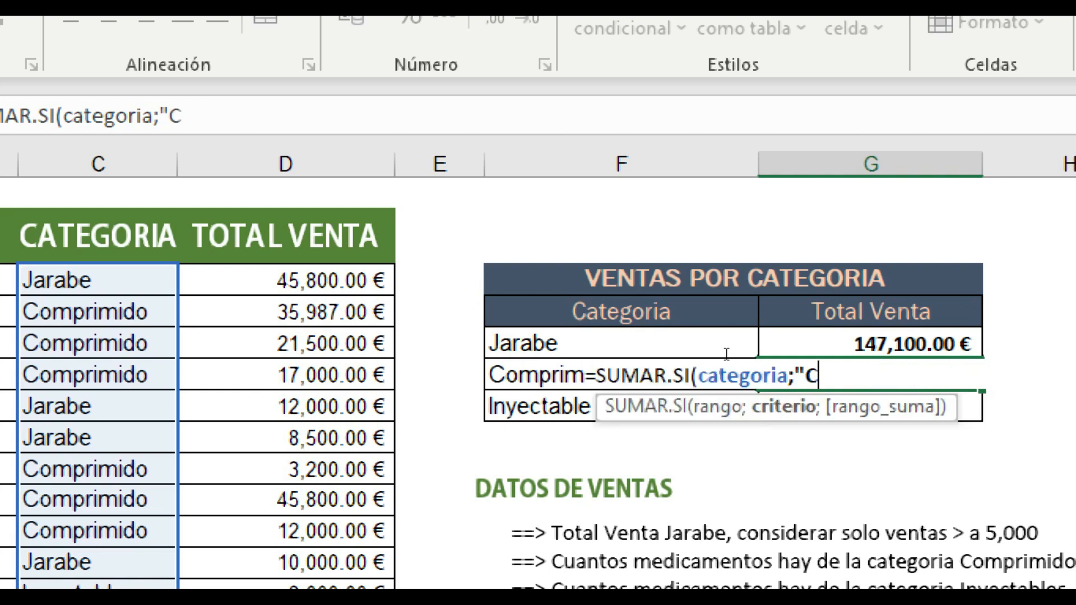
text(omprimido)
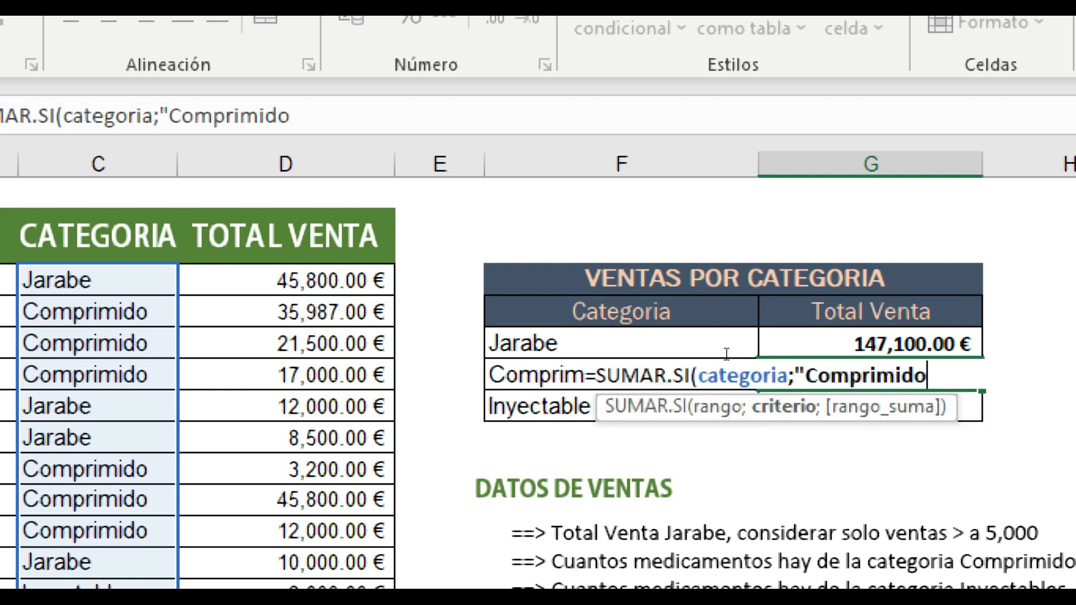
text(";)
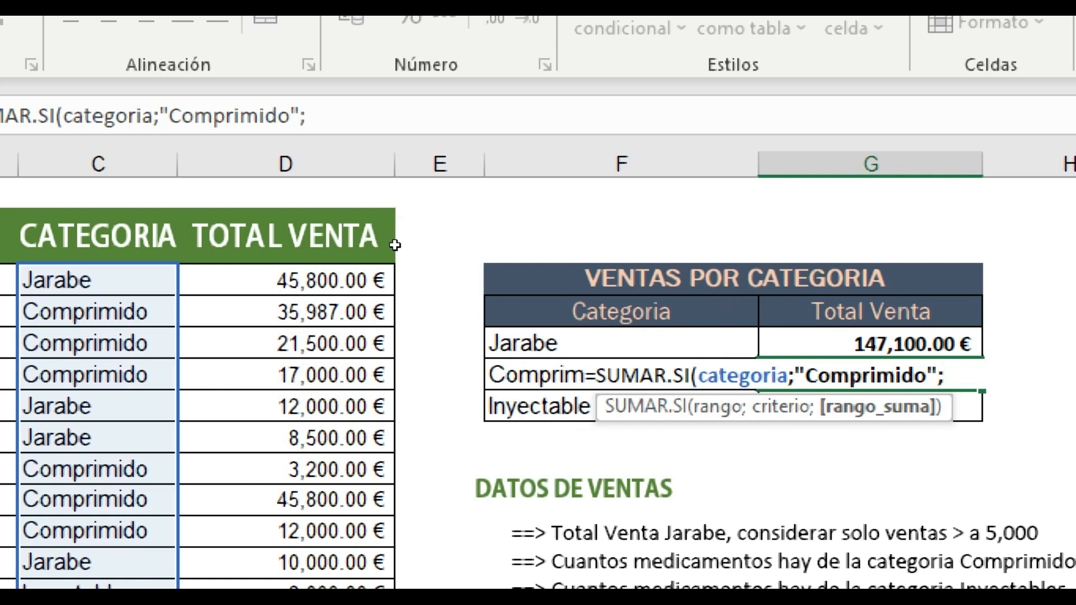
click(394, 287)
drag(395, 287, 404, 503)
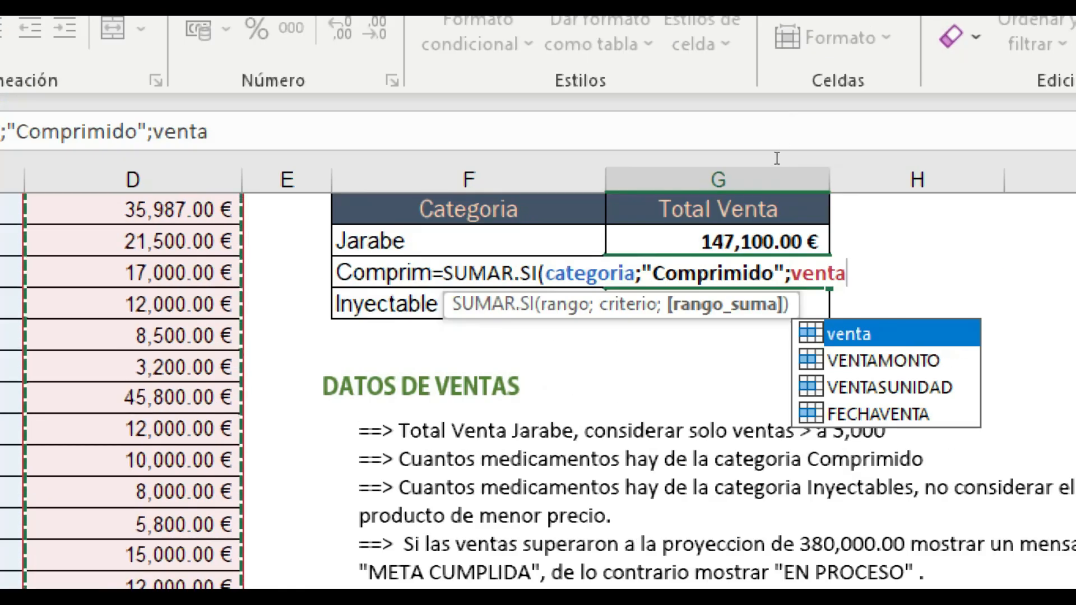
key(BackSpace)
key(BackSpace)
key(BackSpace)
key(BackSpace)
key(BackSpace)
key(BackSpace)
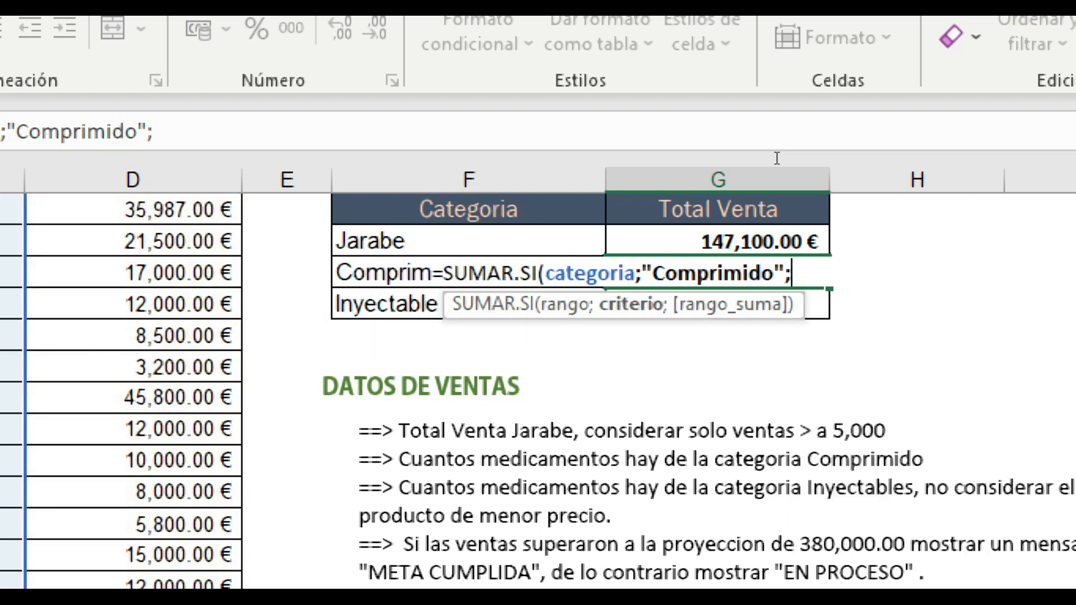
- Complete the G7 formula with the named range venta as sum range: =SUMAR.SI(categoria;"Comprimido";venta)
text(;venta)
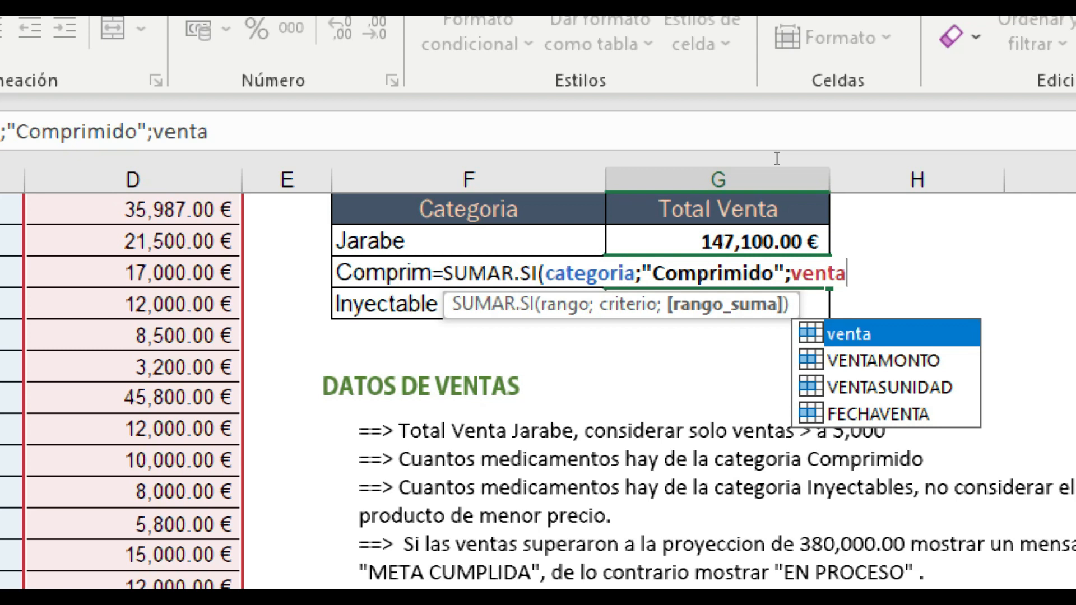
text())
key(Return)
key(Up)
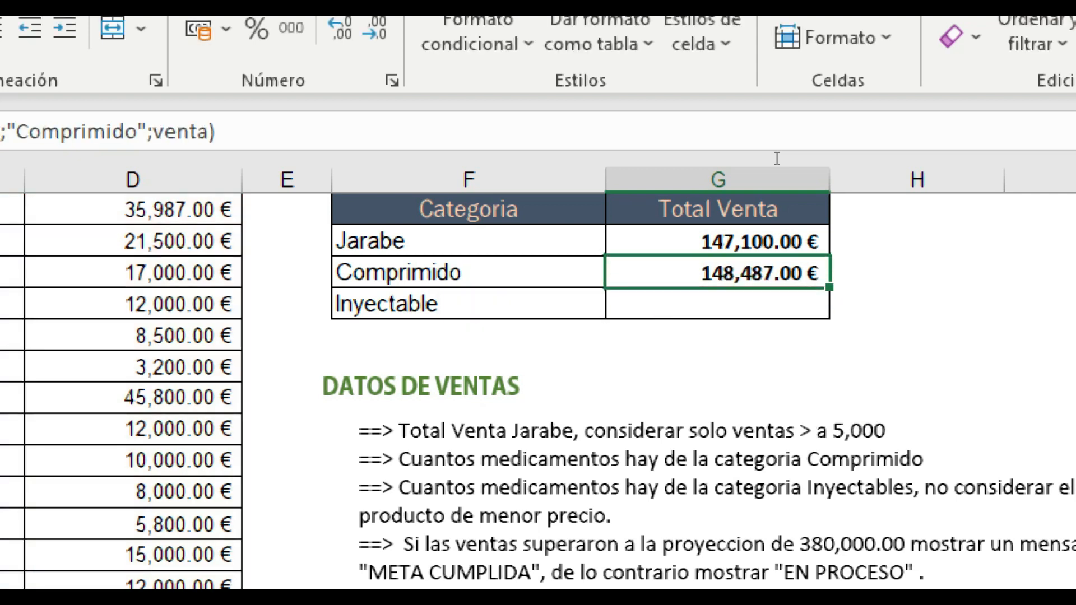
- Start a SUMAR.SI formula in cell G8 for the Inyectable total
key(Down)
key(F2)
text(=suma)
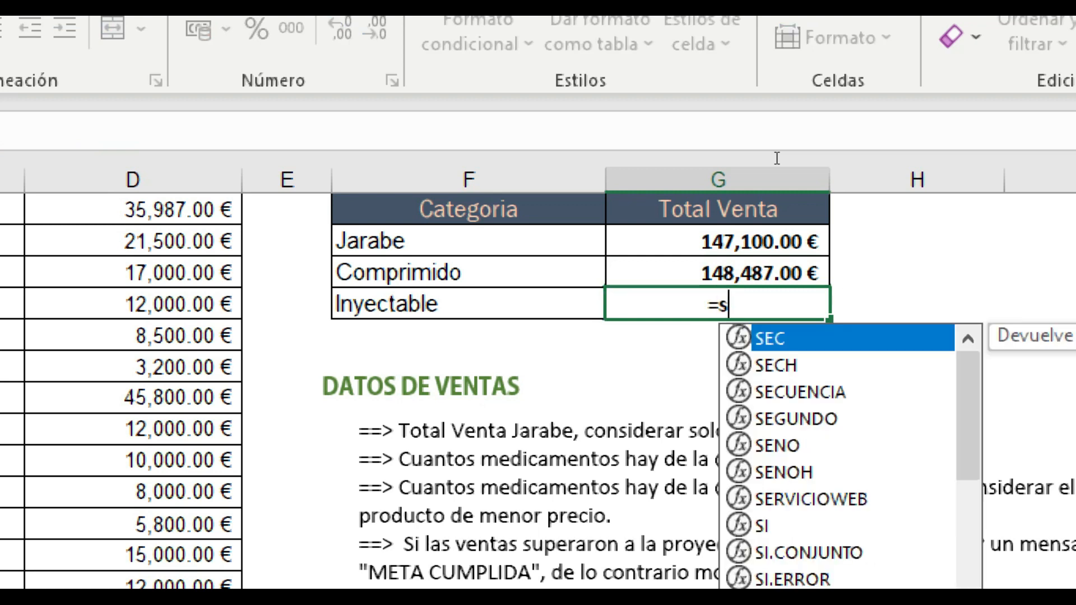
key(Down)
key(Down)
key(Down)
key(Down)
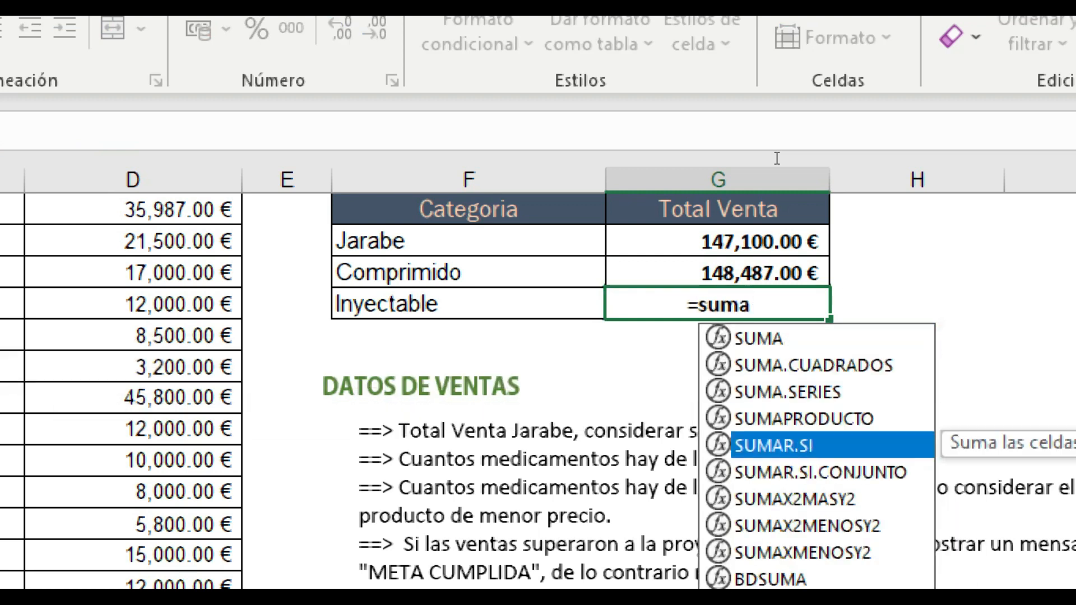
key(Tab)
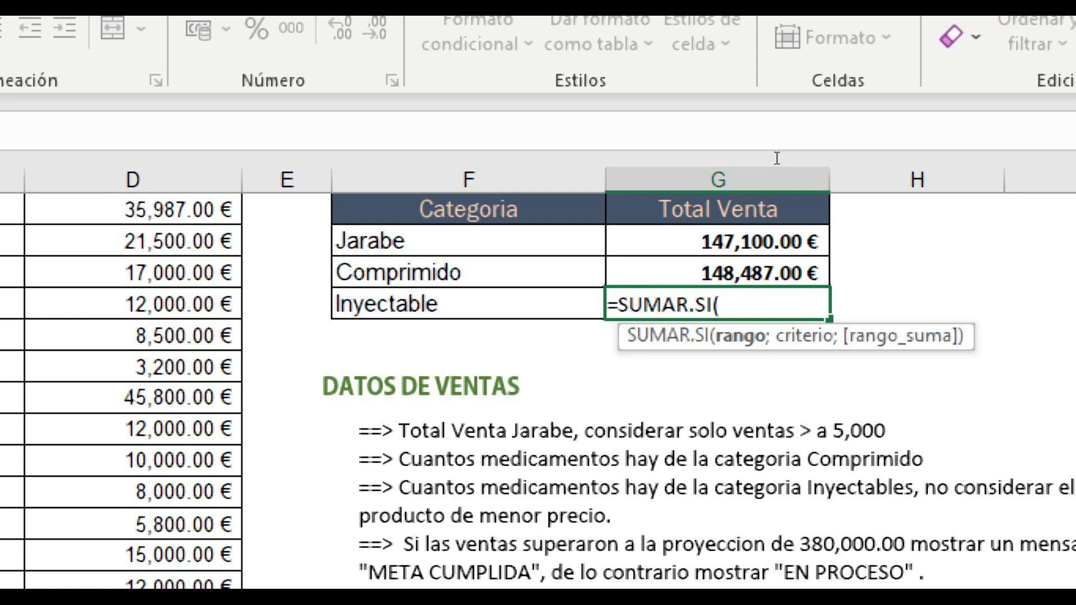
- Enter the named range categoria and the criterion "Inyectable" in the G8 formula
text(cate)
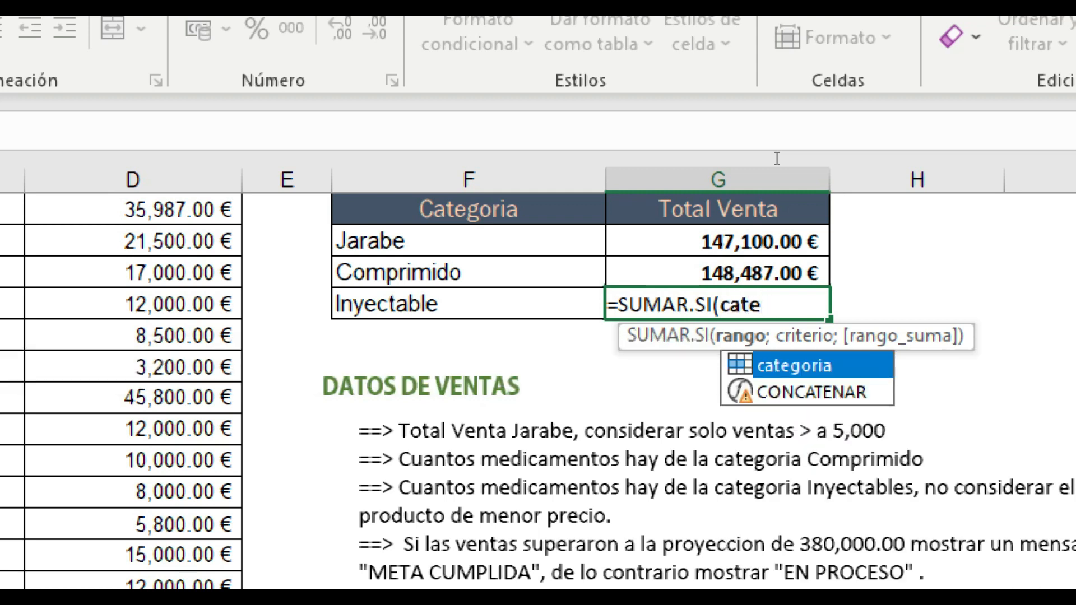
key(Tab)
text(;")
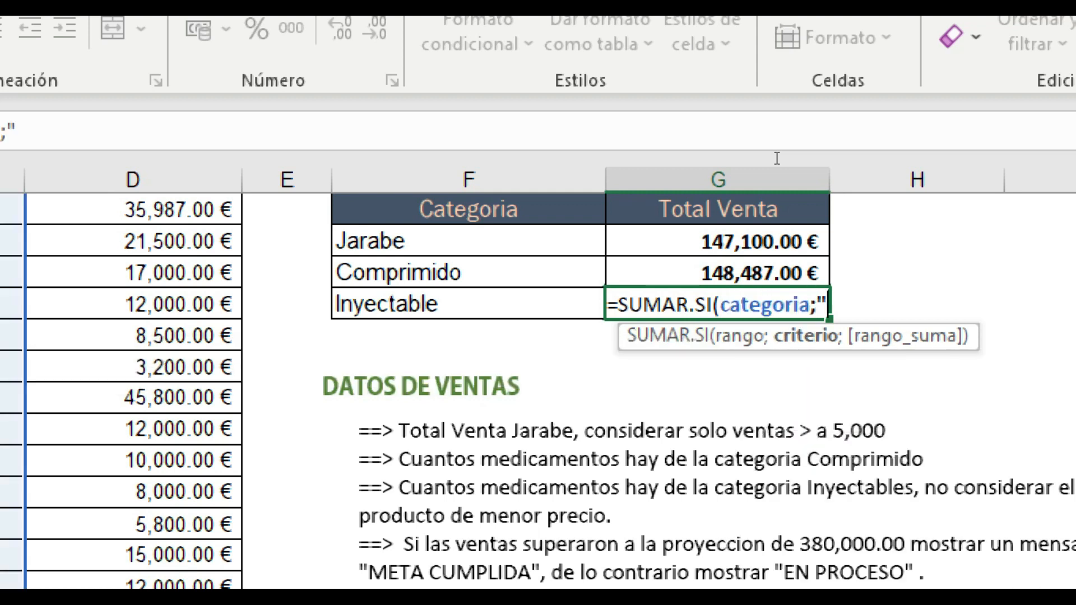
text(Inyectabe)
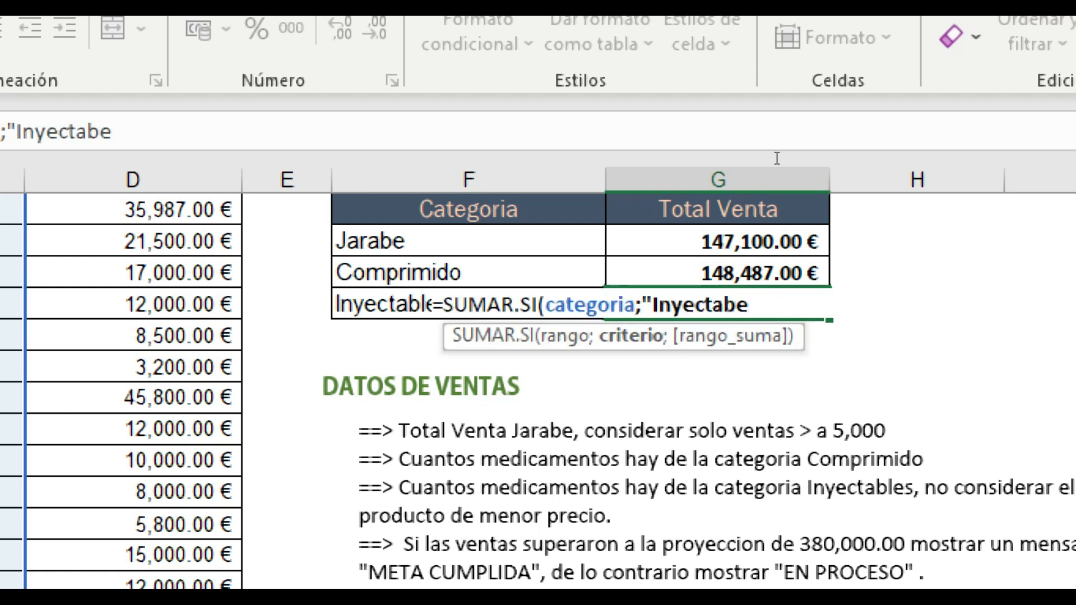
key(BackSpace)
text(le!)
key(BackSpace)
text(")
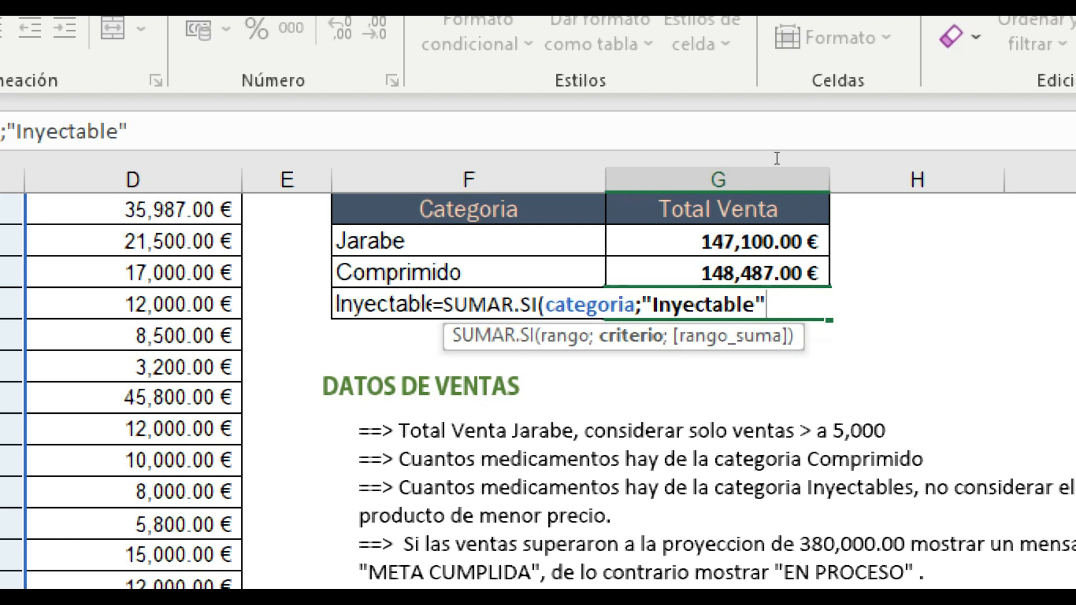
- Complete the G8 formula with the named range venta as sum range: =SUMAR.SI(categoria;"Inyectable";venta)
text(;)
text(v)
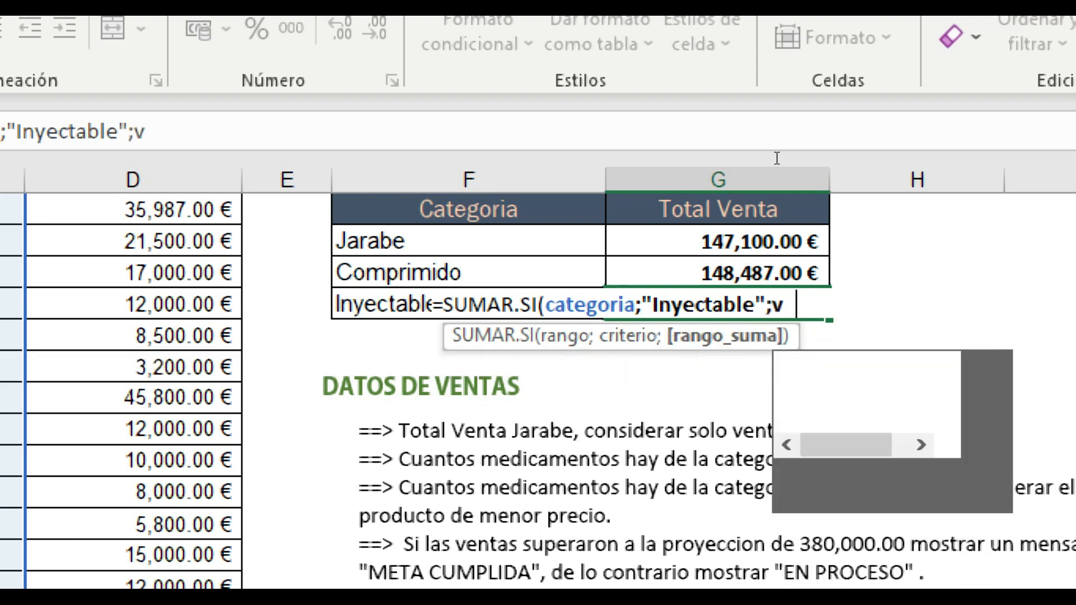
text(enta))
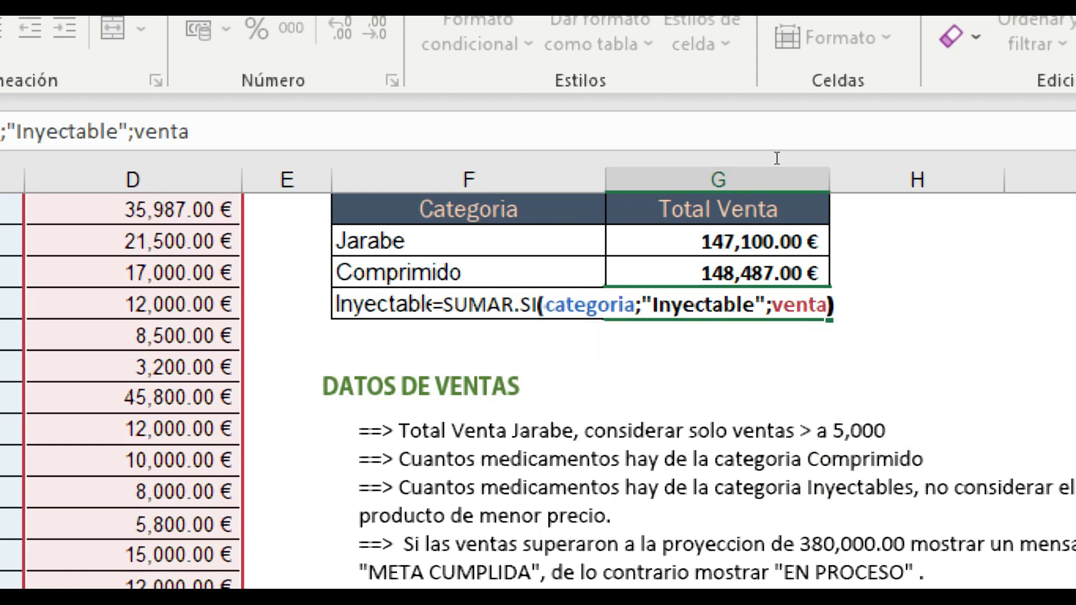
key(Return)
key(Up)
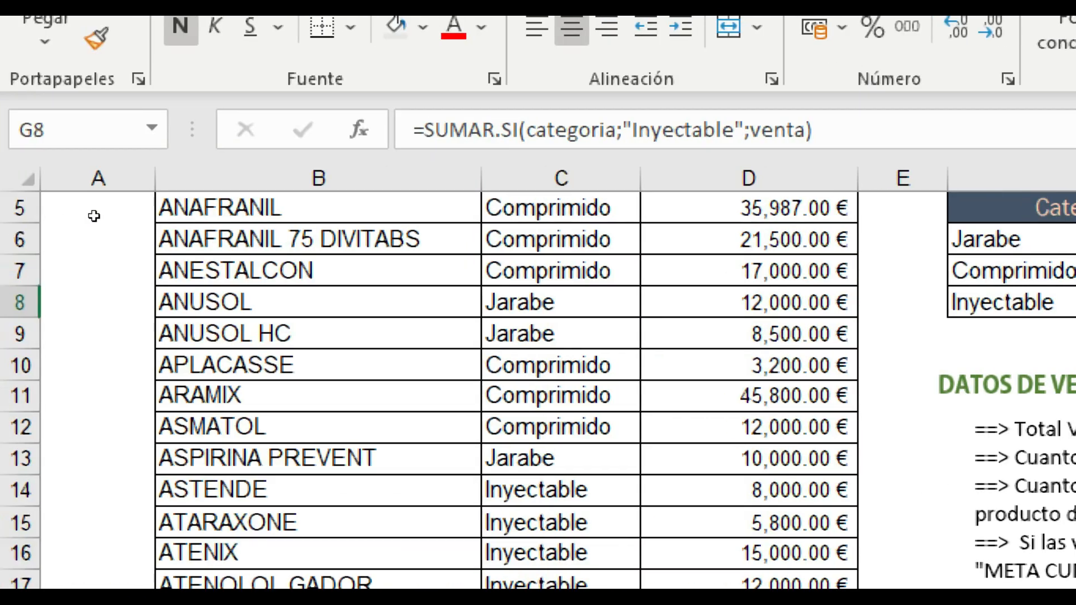
scroll(106, 221, up, 1)
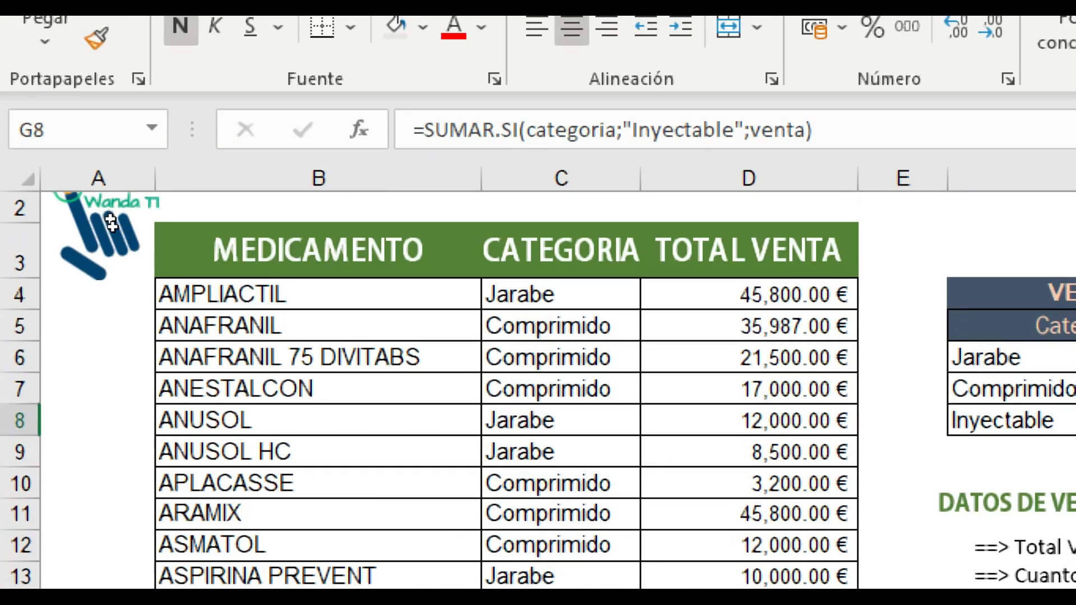
drag(181, 229, 785, 246)
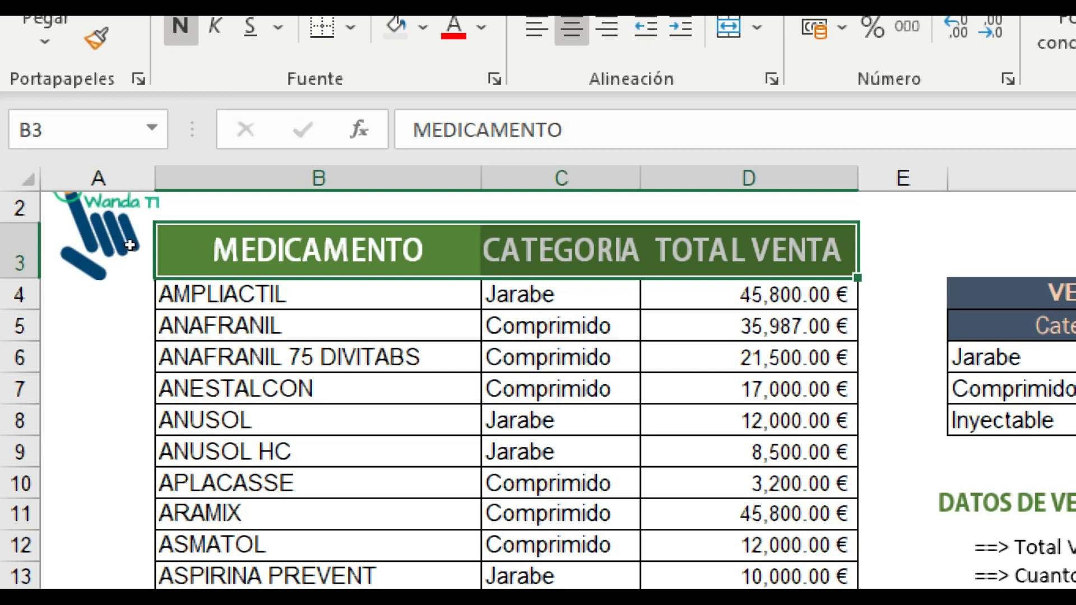
key(Down)
drag(121, 325, 143, 501)
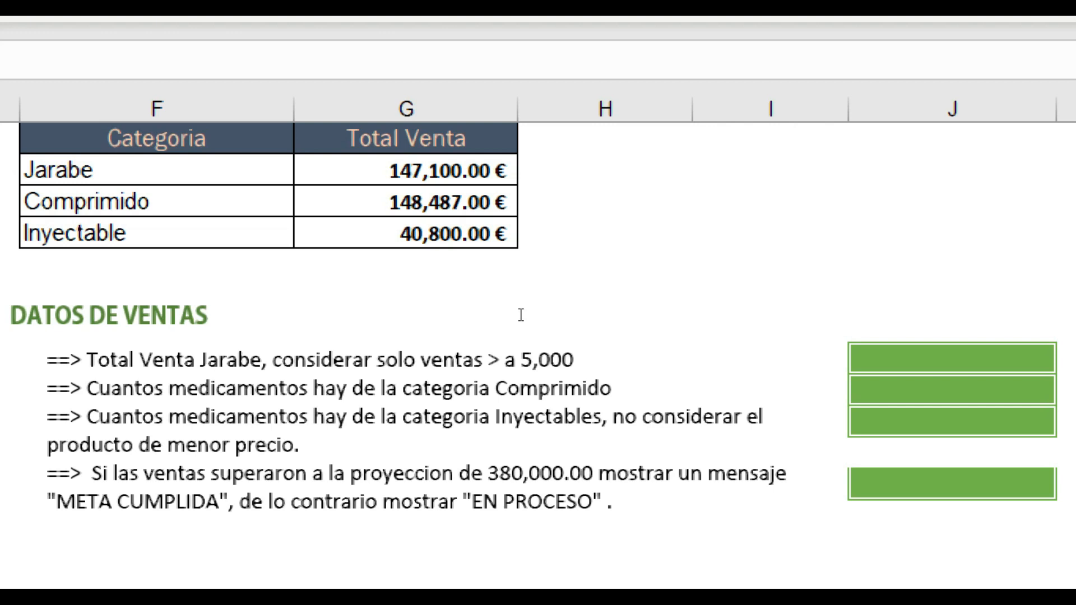
click(908, 308)
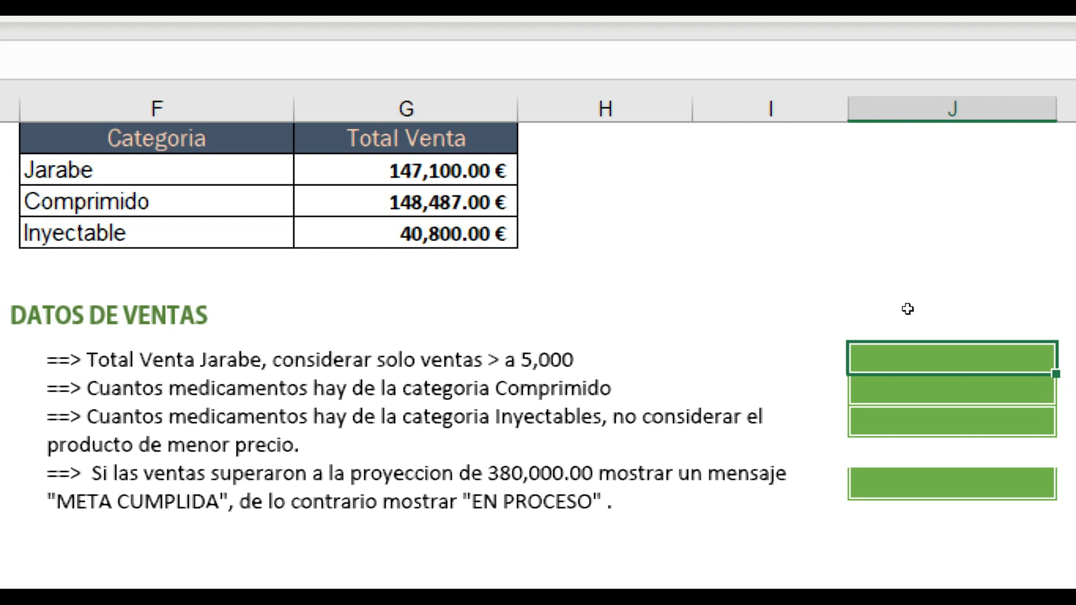
text(=su)
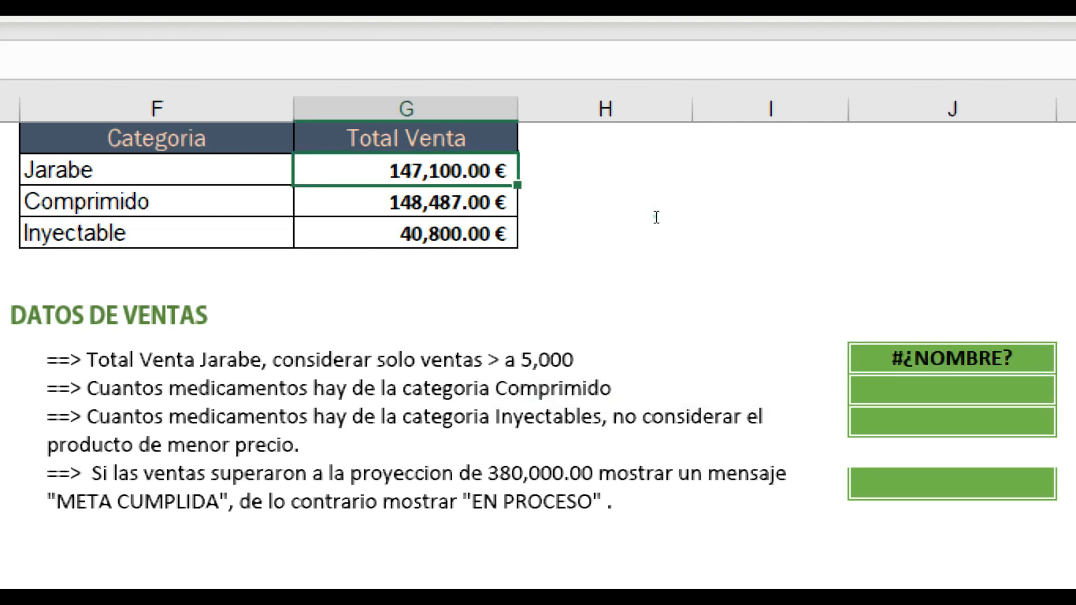
- Examine the criterion argument in the Jarabe total's SUMAR.SI formula in cell G6
key(F2)
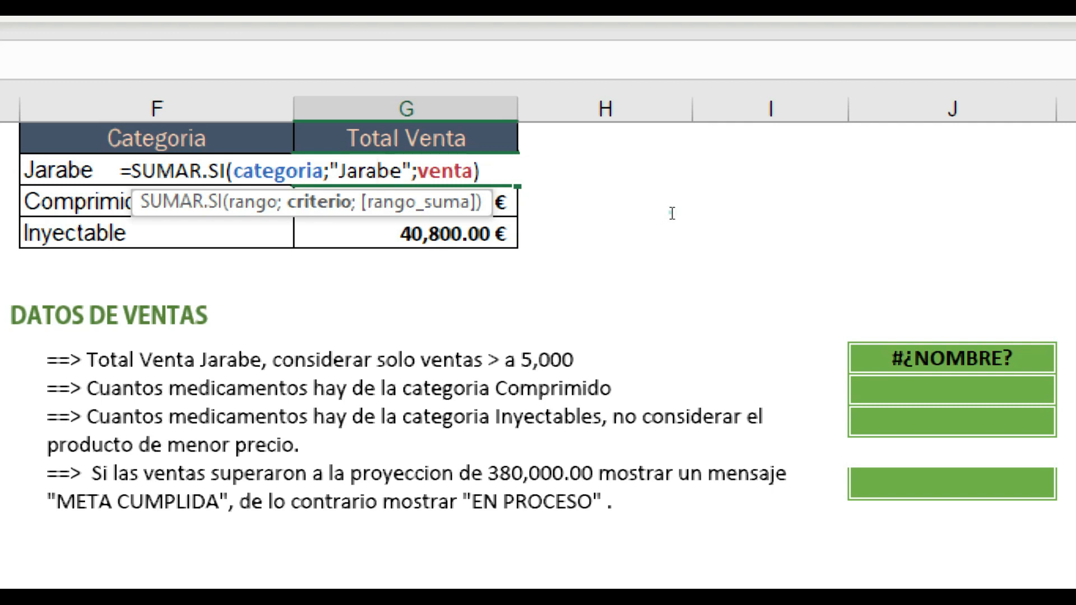
key(shift+Left)
key(shift+Left)
key(shift+Left)
key(shift+Left)
key(shift+Left)
key(shift+Left)
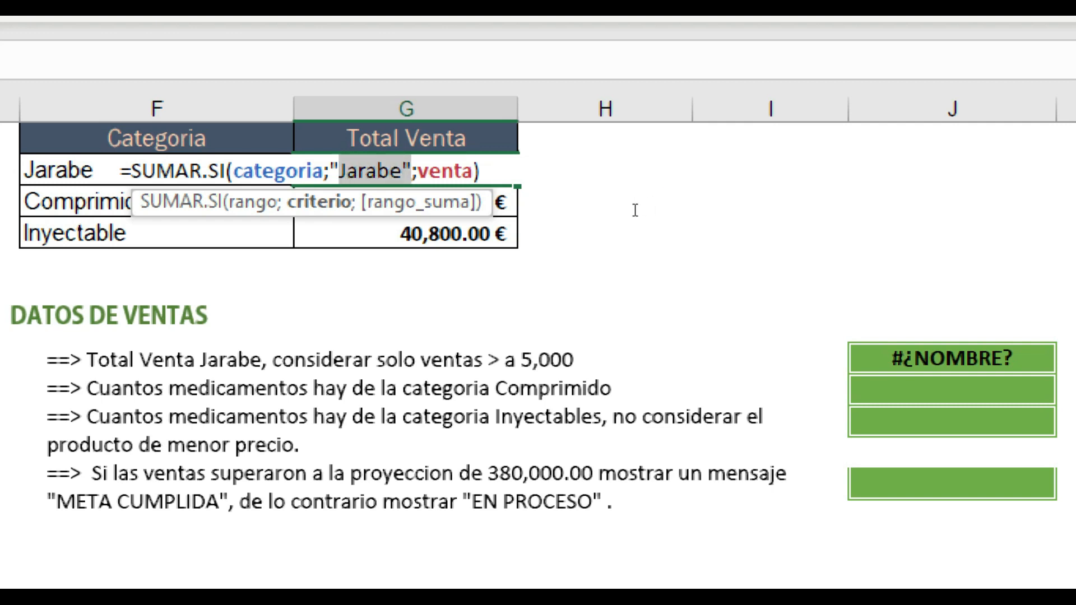
key(Escape)
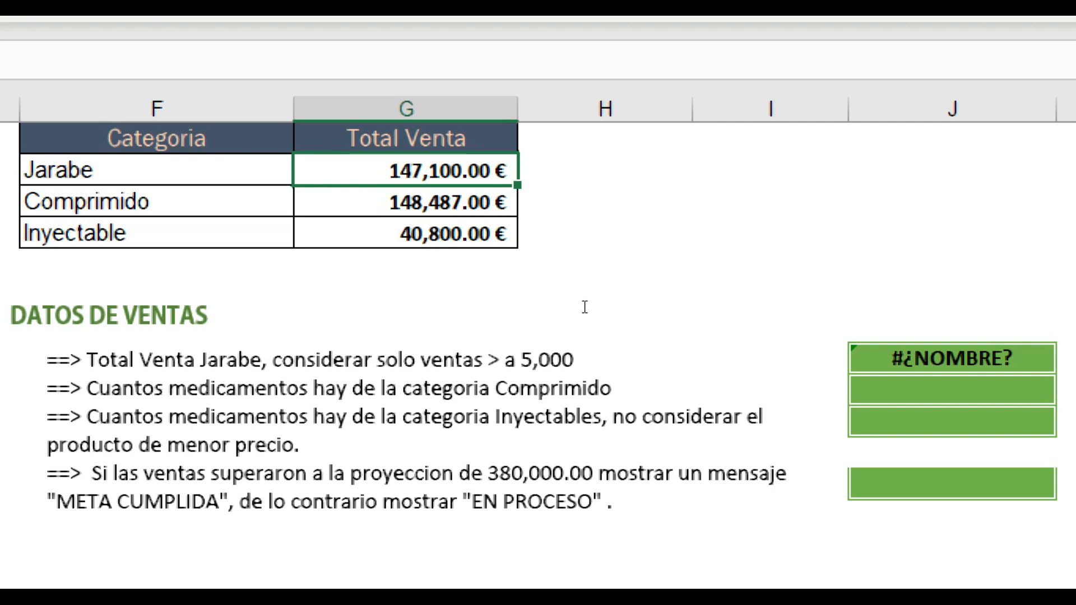
- Start a SUMAR.SI.CONJUNTO formula in the column J answer cell for Jarabe sales above 5,000
click(934, 316)
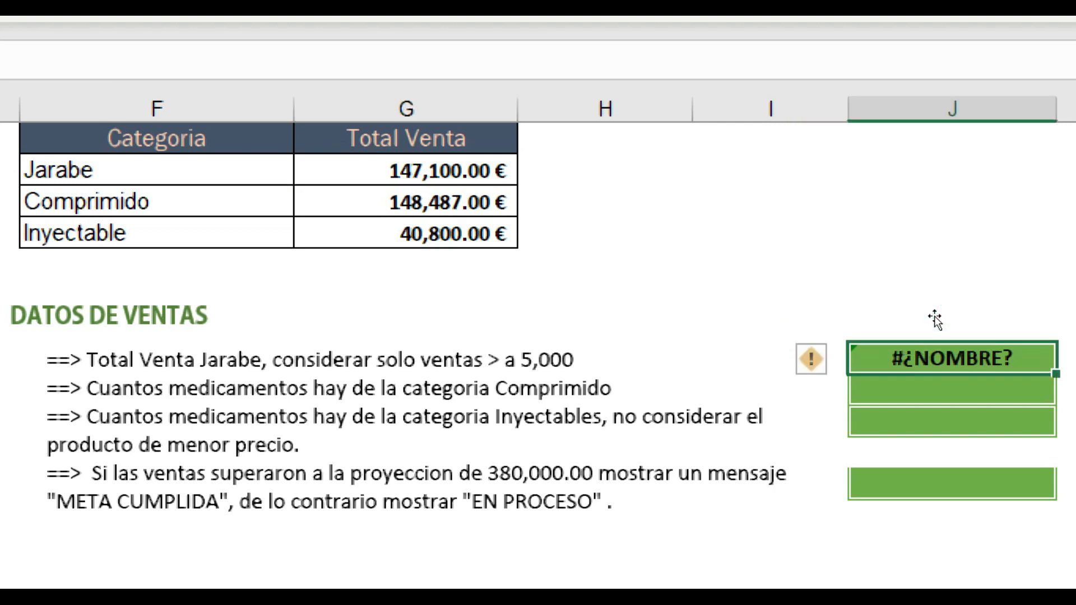
text(=)
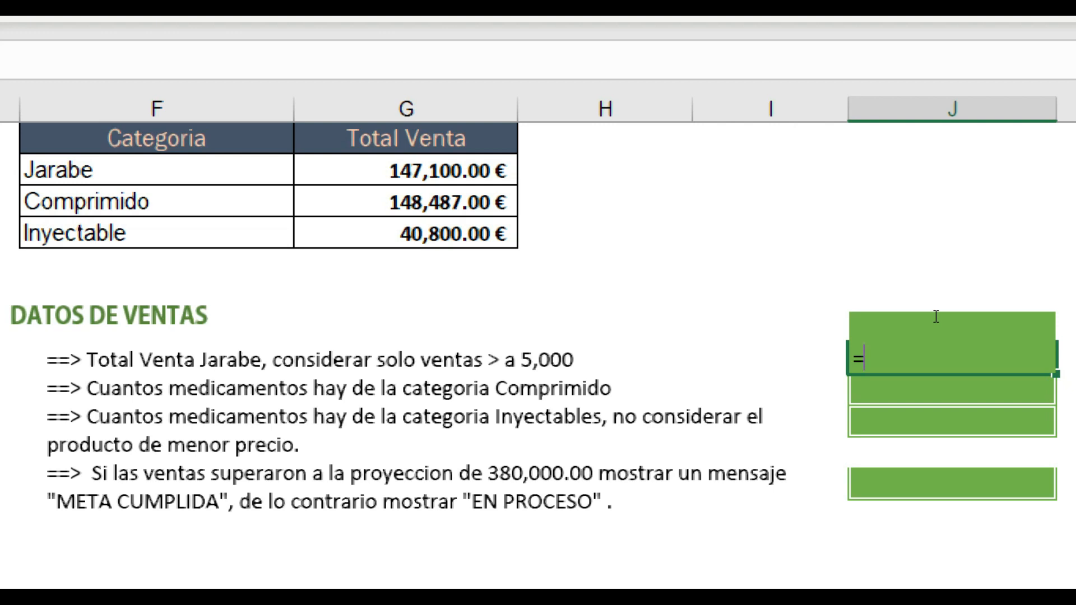
text(suma)
key(Down)
key(Down)
key(Down)
key(Down)
key(Down)
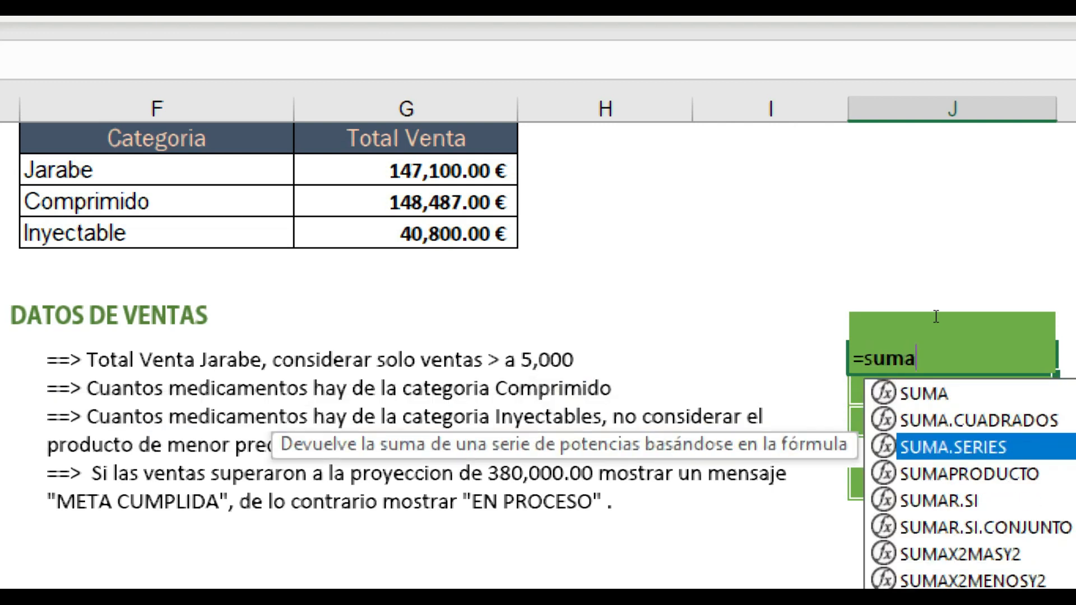
key(Tab)
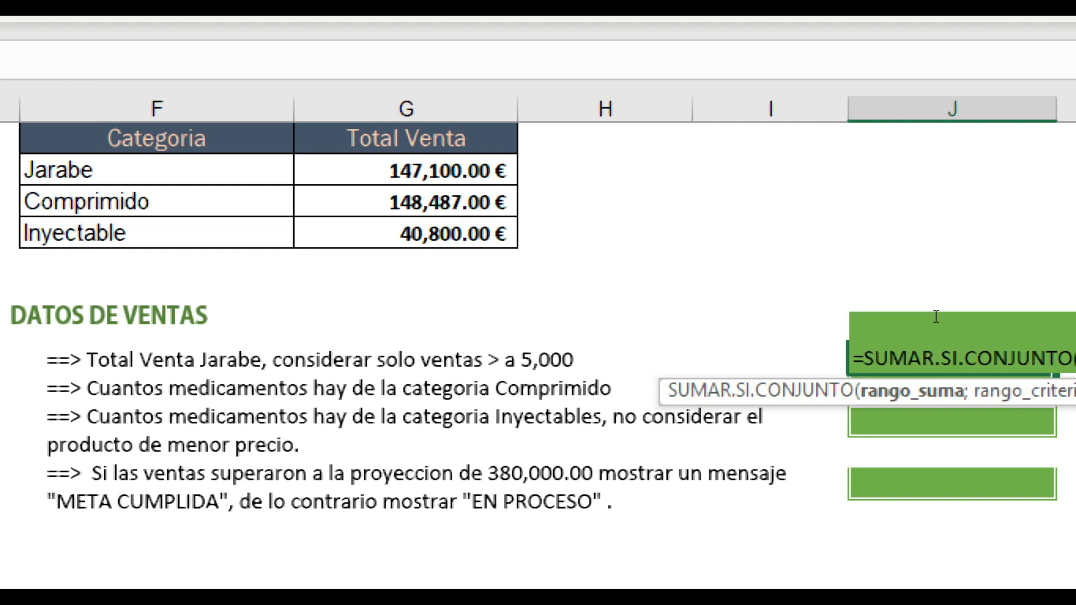
key(super)
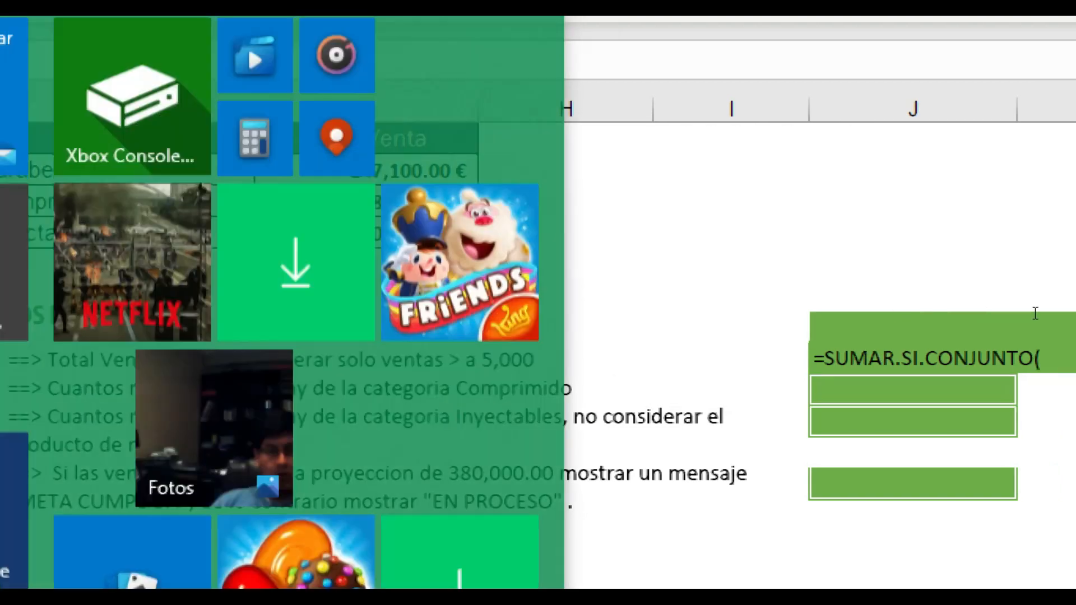
key(super)
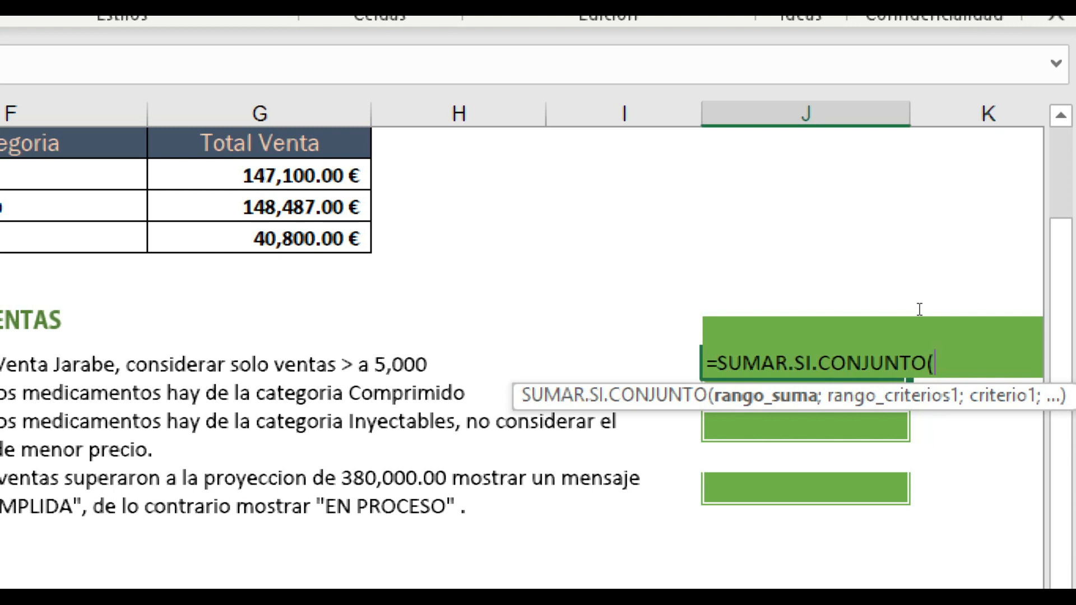
- Enter venta as the sum range, with categoria and "Jarabe" as the first criteria range and criterion
text(venta;)
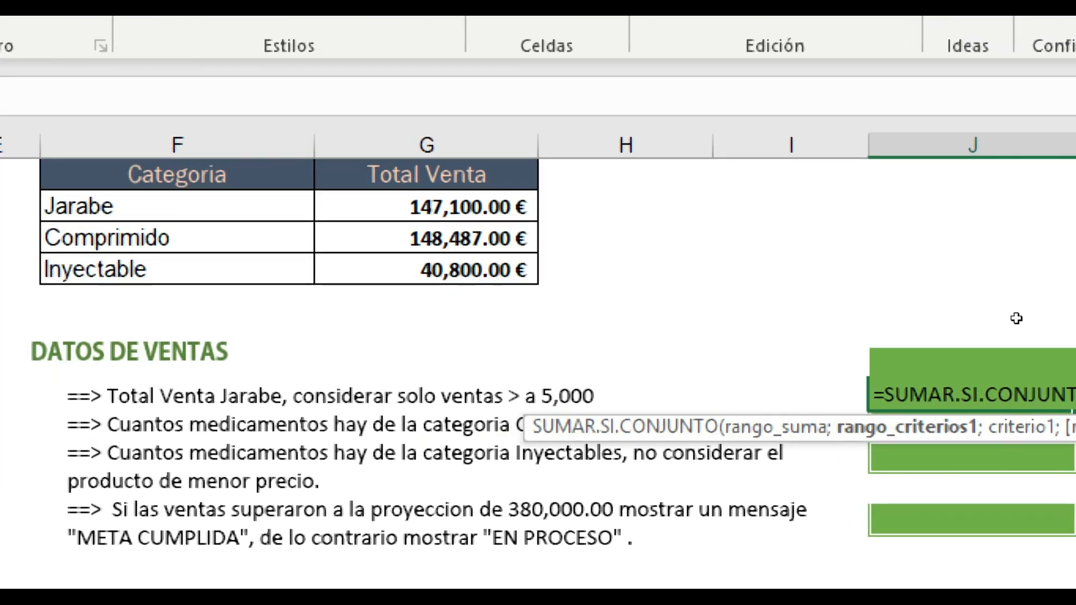
text(car)
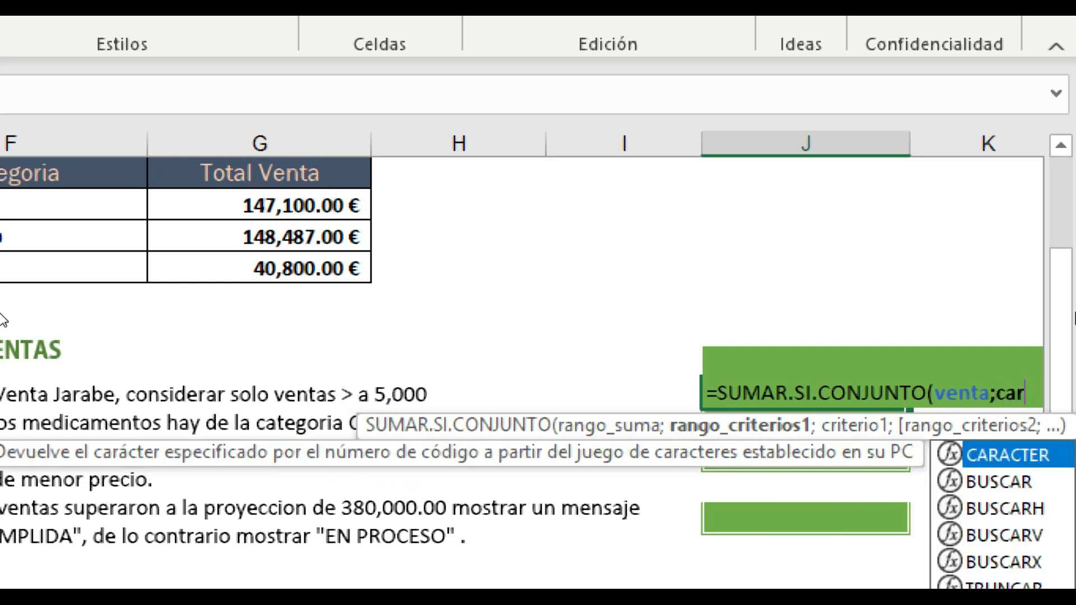
key(BackSpace)
text(te)
key(Tab)
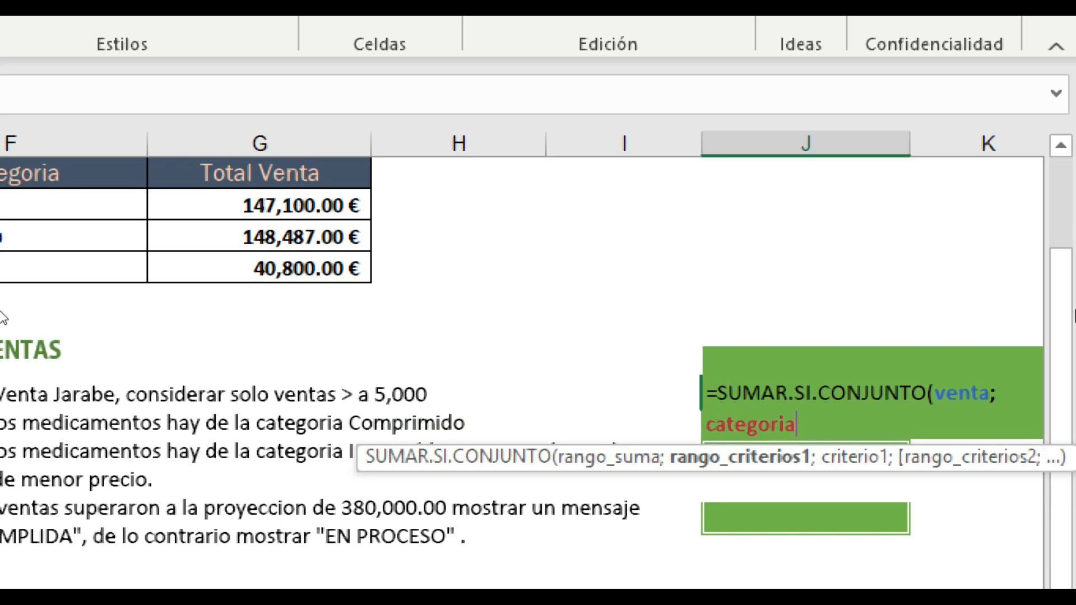
text(;")
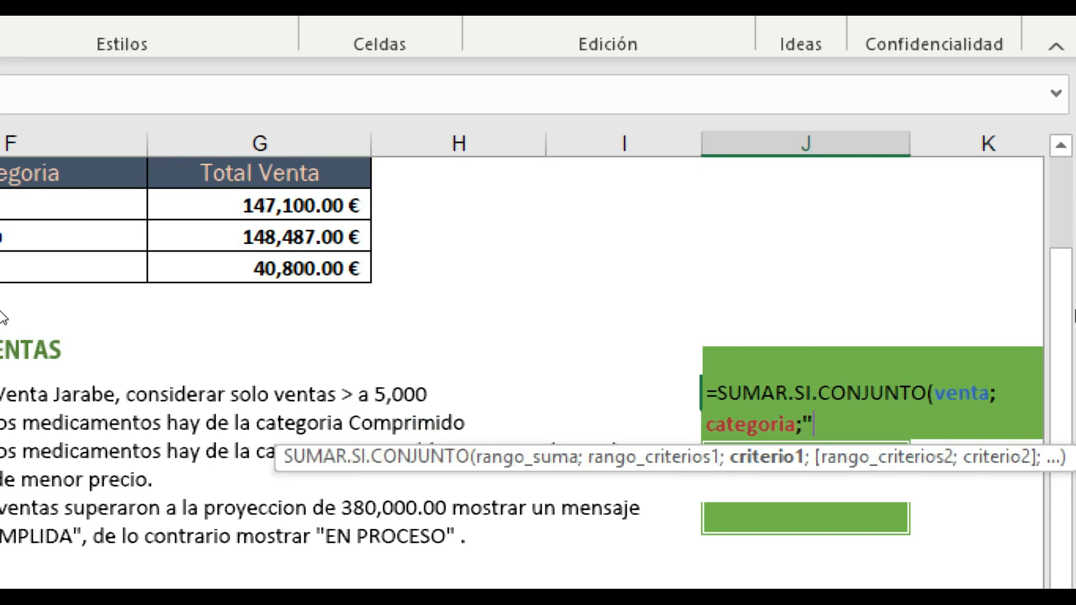
text(Jarabe")
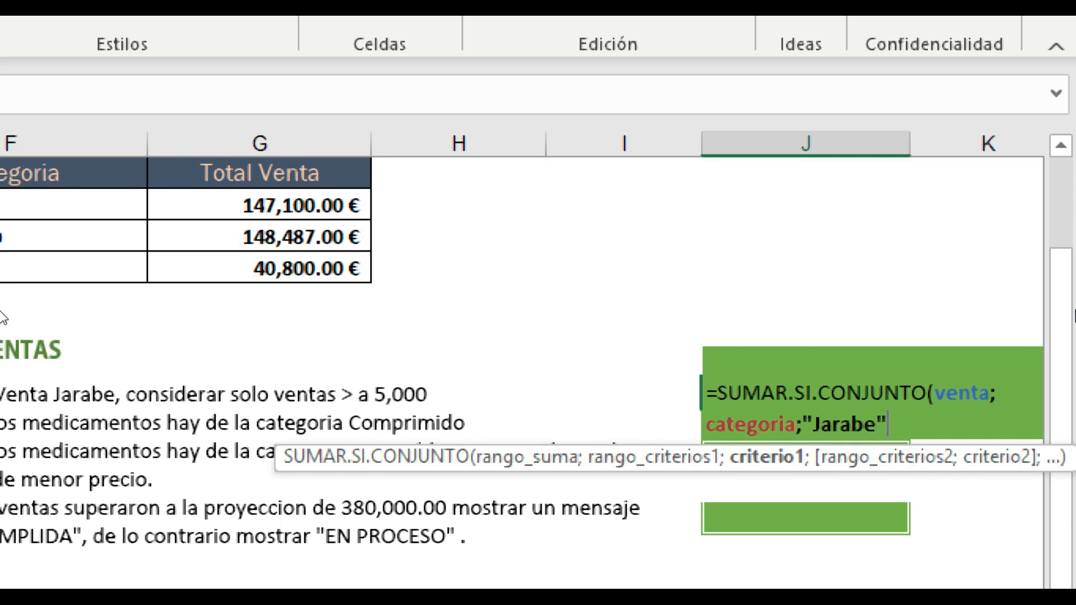
- Add venta with the criterion ">5000" as the second condition and complete the SUMAR.SI.CONJUNTO formula
text(;)
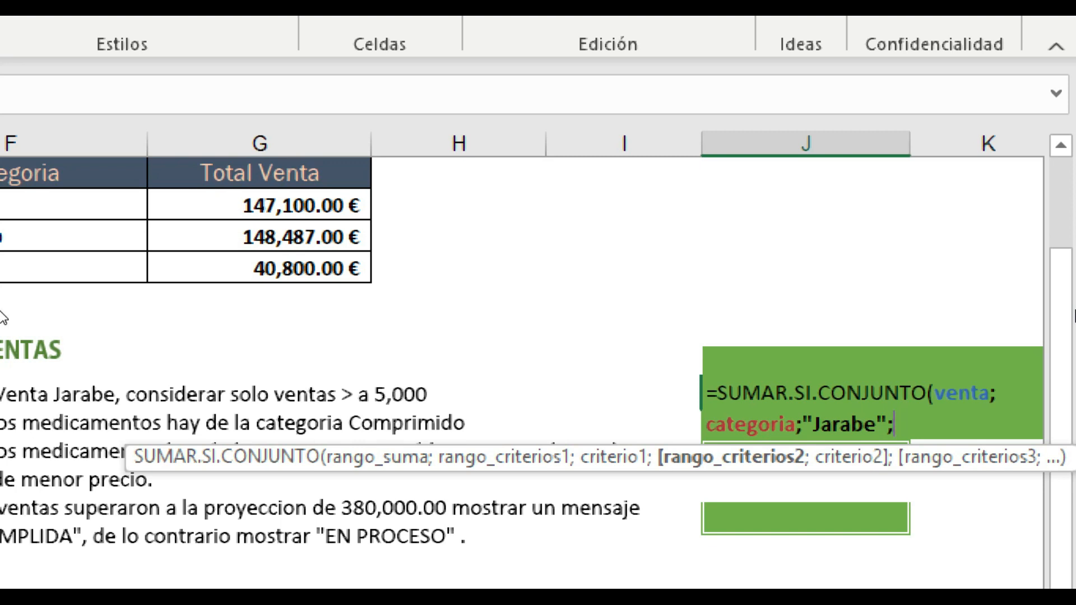
text(venta)
key(Escape)
text(;")
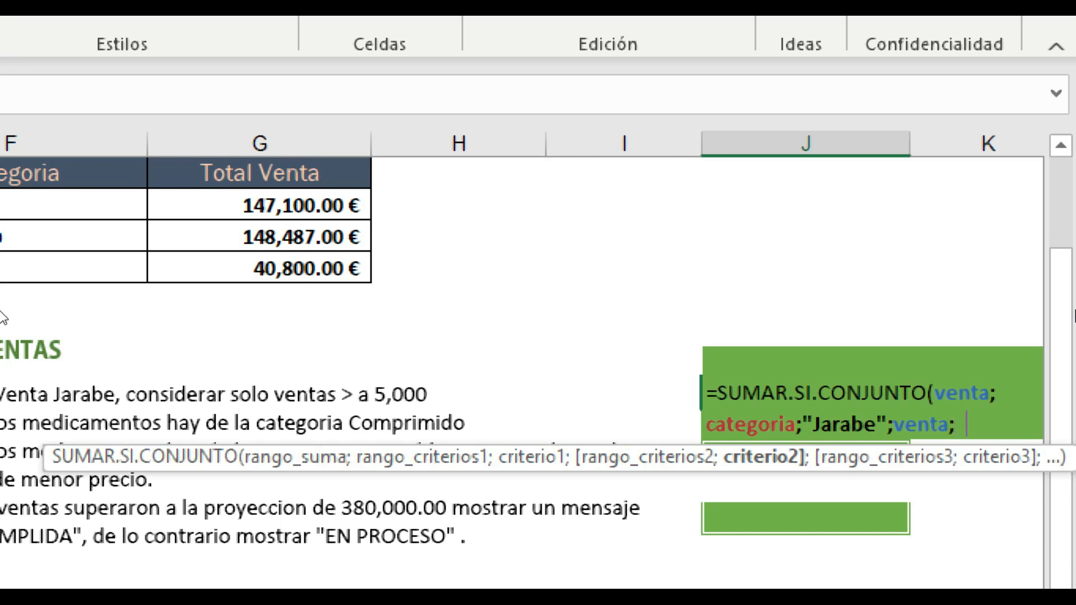
text(>500)
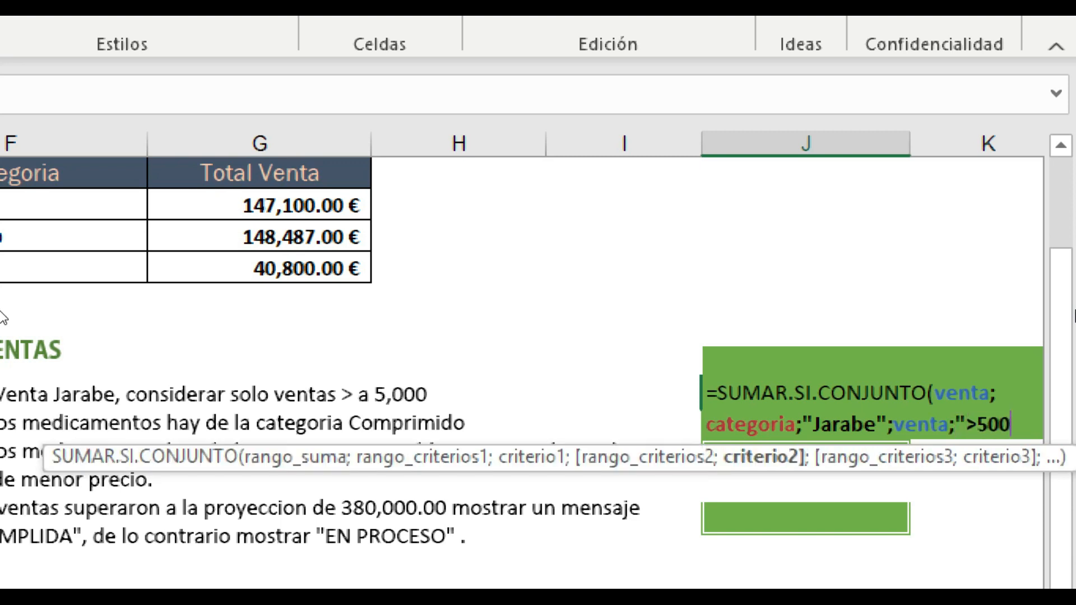
text(0"))
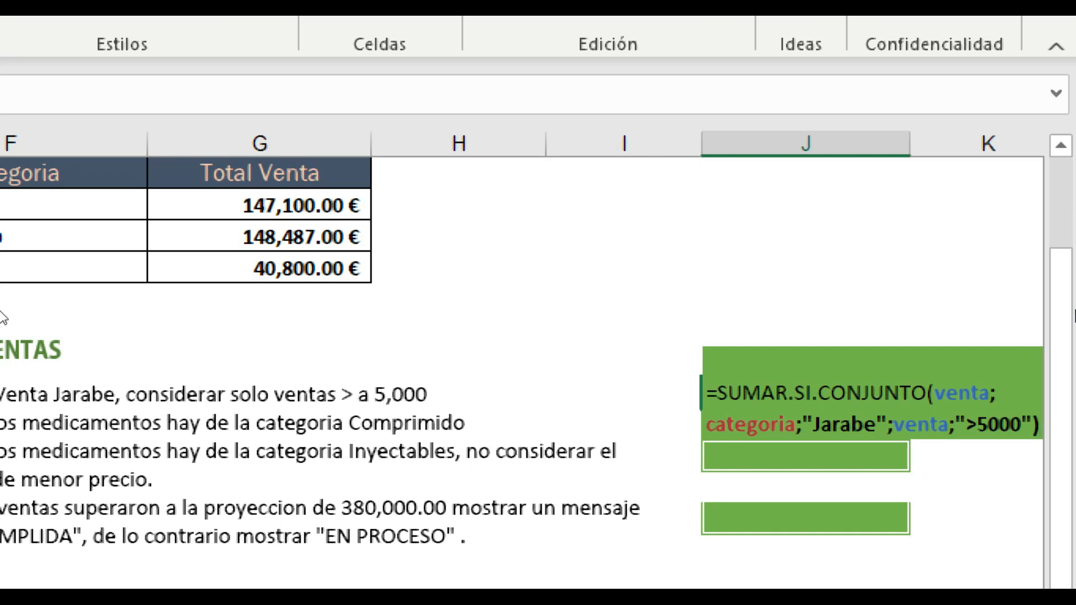
key(Return)
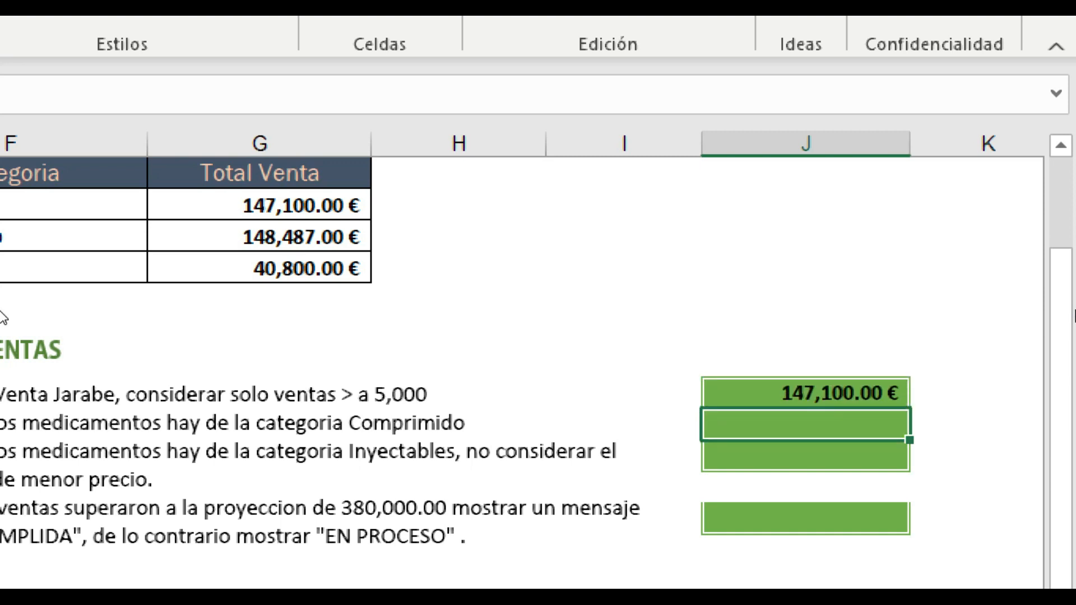
key(Up)
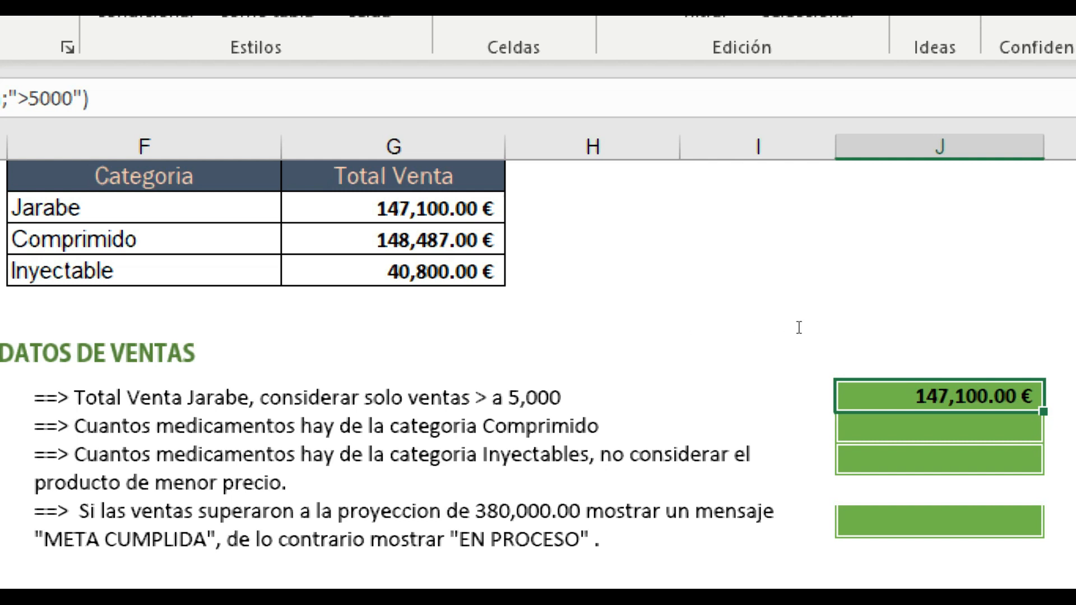
- Start a CONTAR.SI formula in the column J answer cell for the number of Comprimido medicines
key(Return)
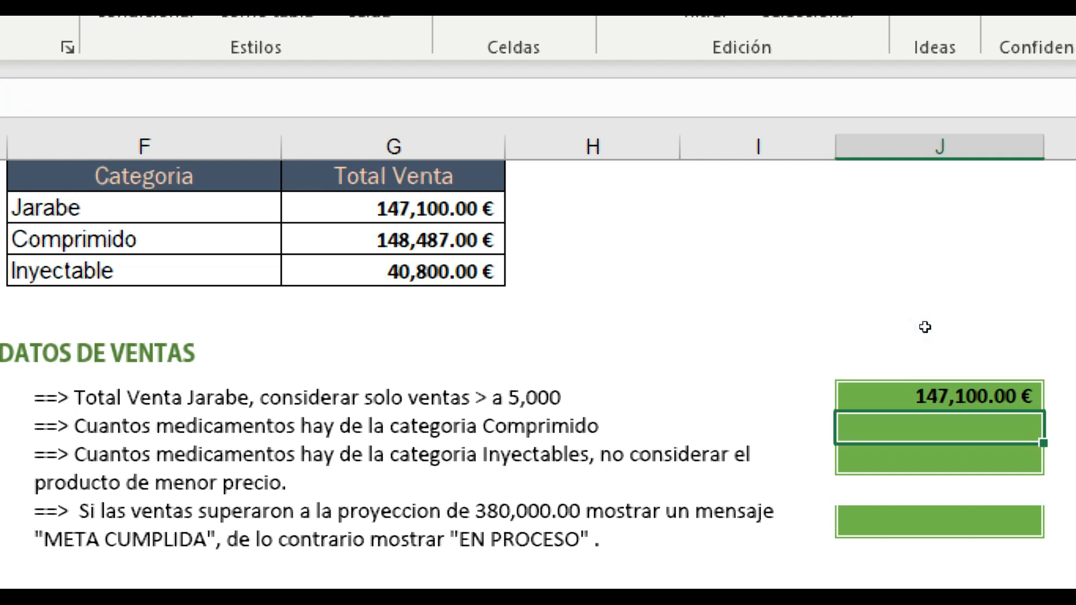
text(=c)
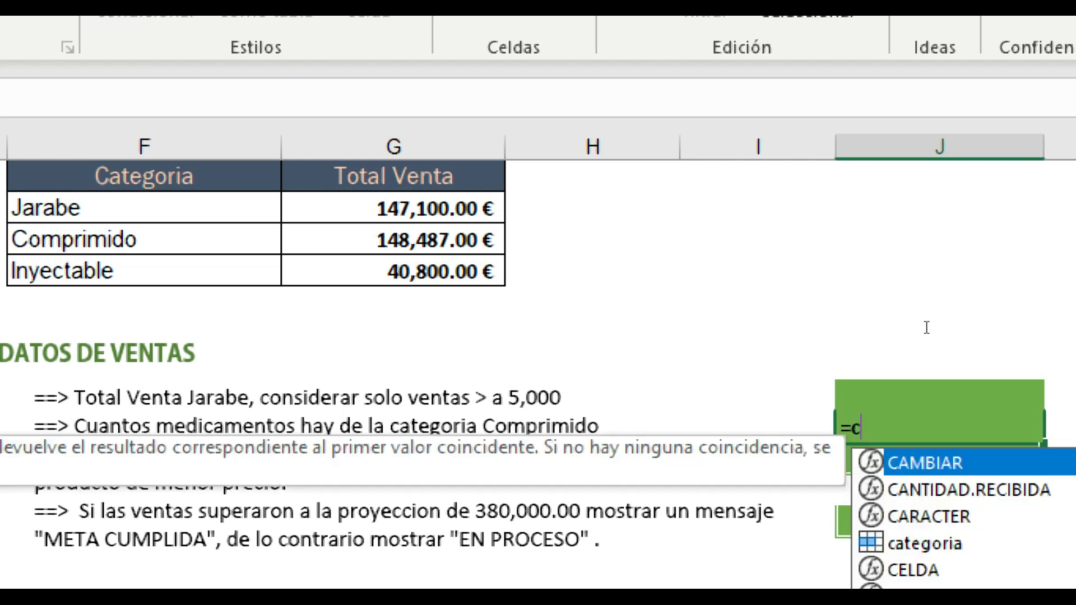
text(ontar)
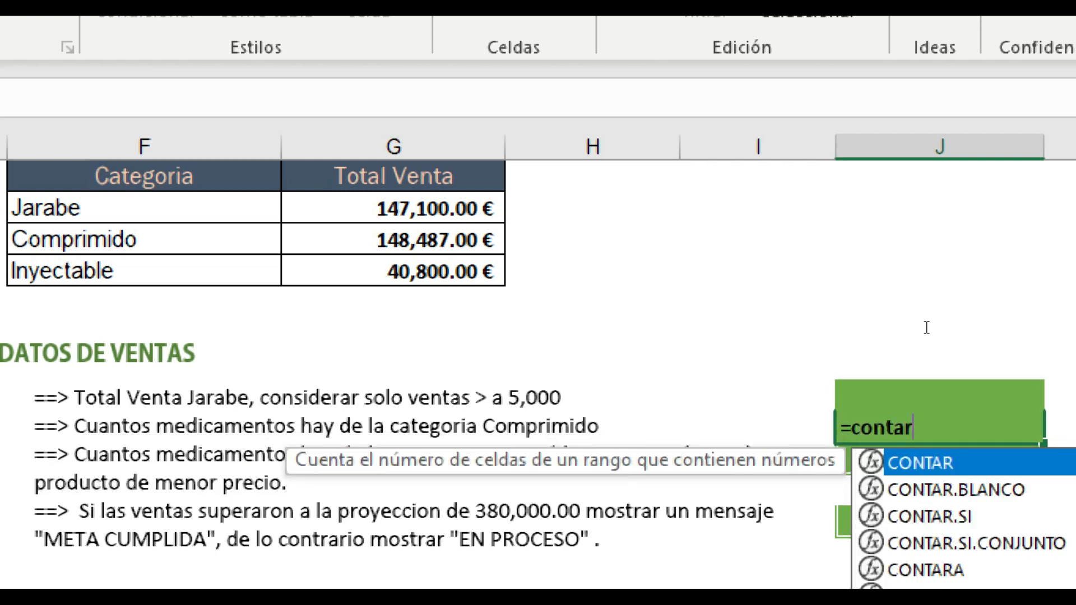
key(Down)
key(Down)
key(Tab)
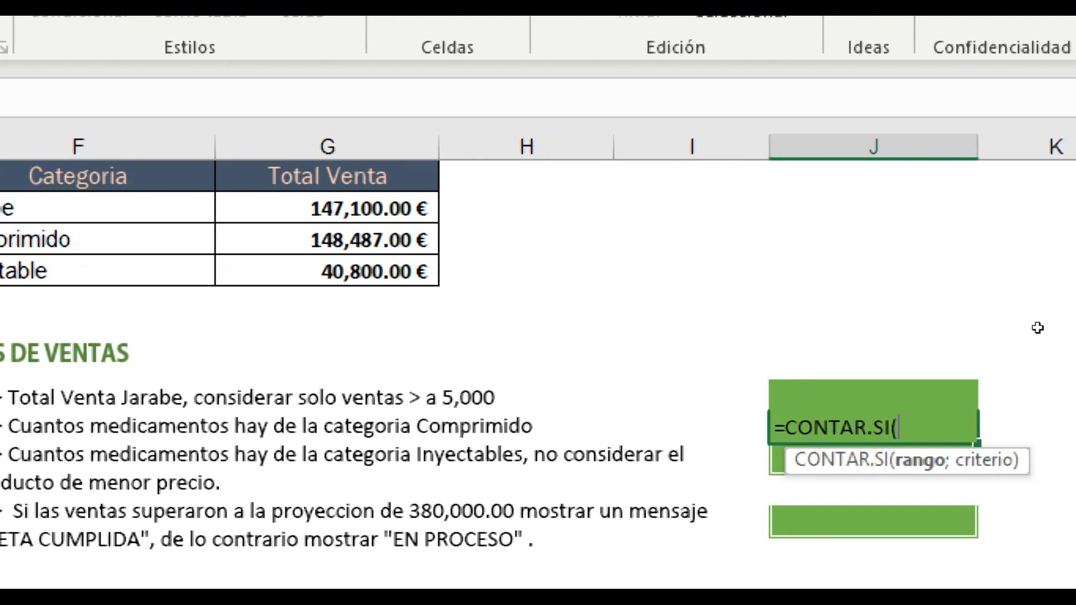
- Enter categoria as the range and "Comprimido" as the criterion, and complete the CONTAR.SI formula
text(cate)
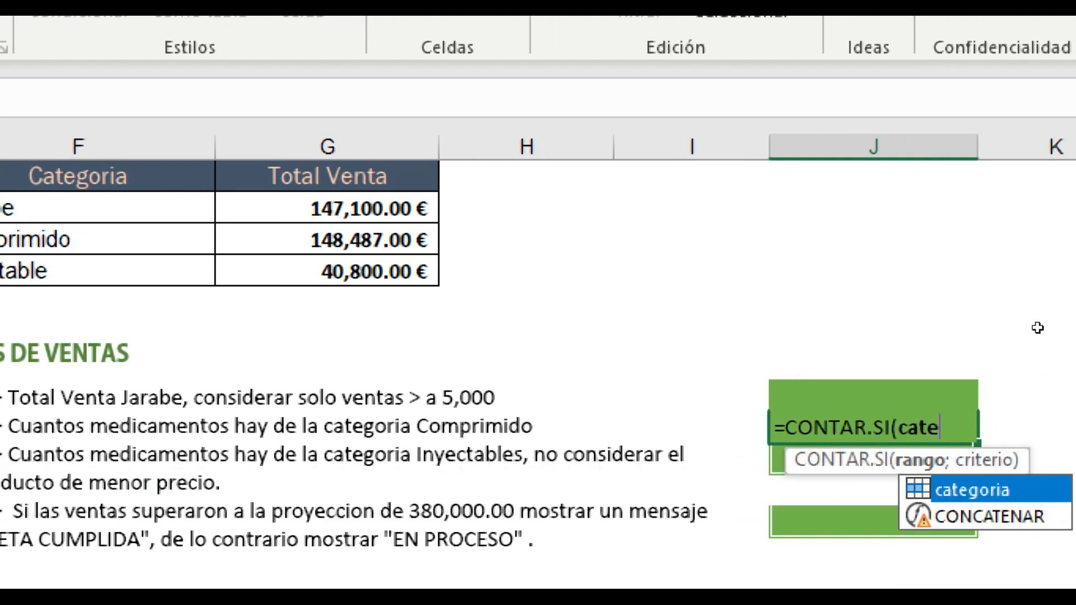
key(Tab)
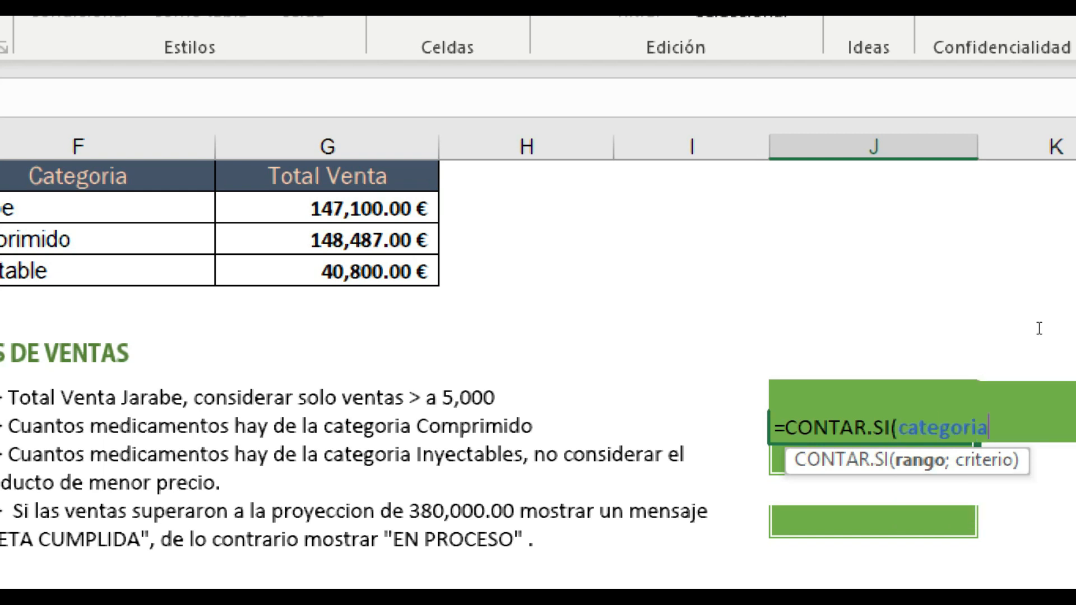
text(;)
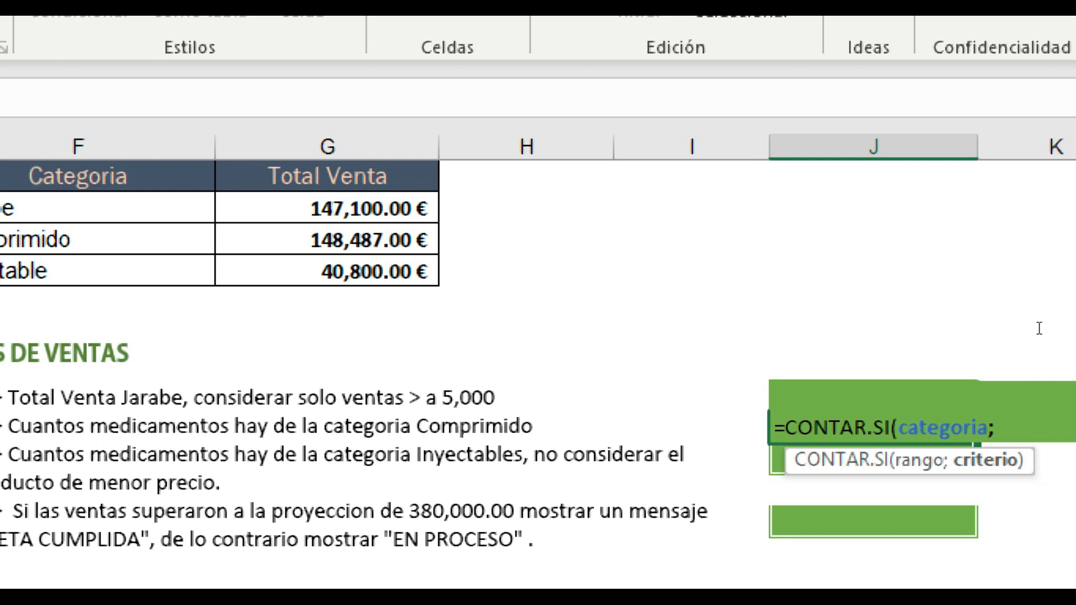
text("Compri)
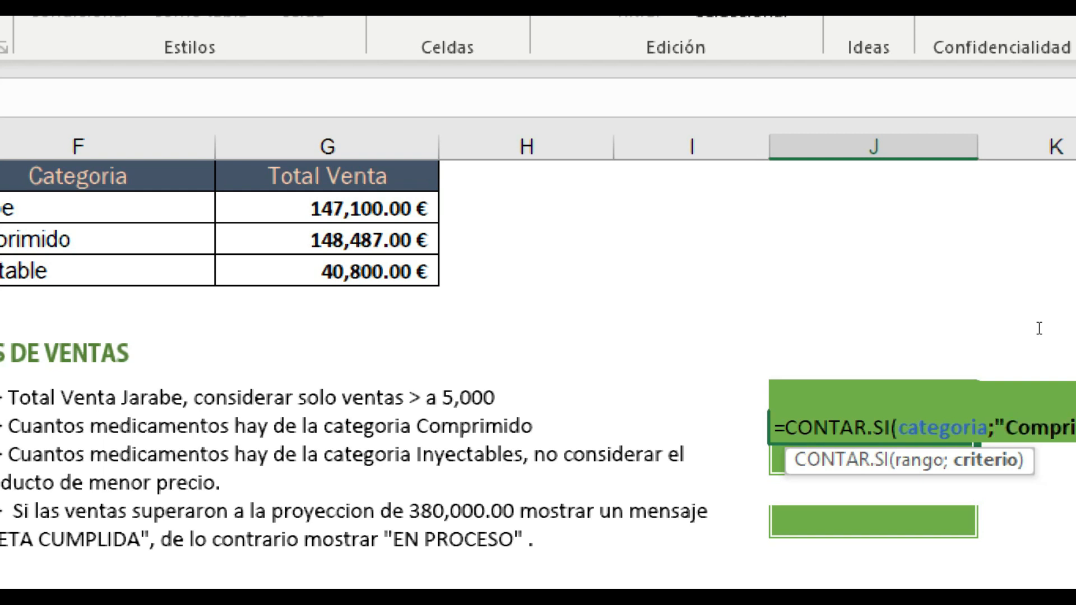
text(mido"))
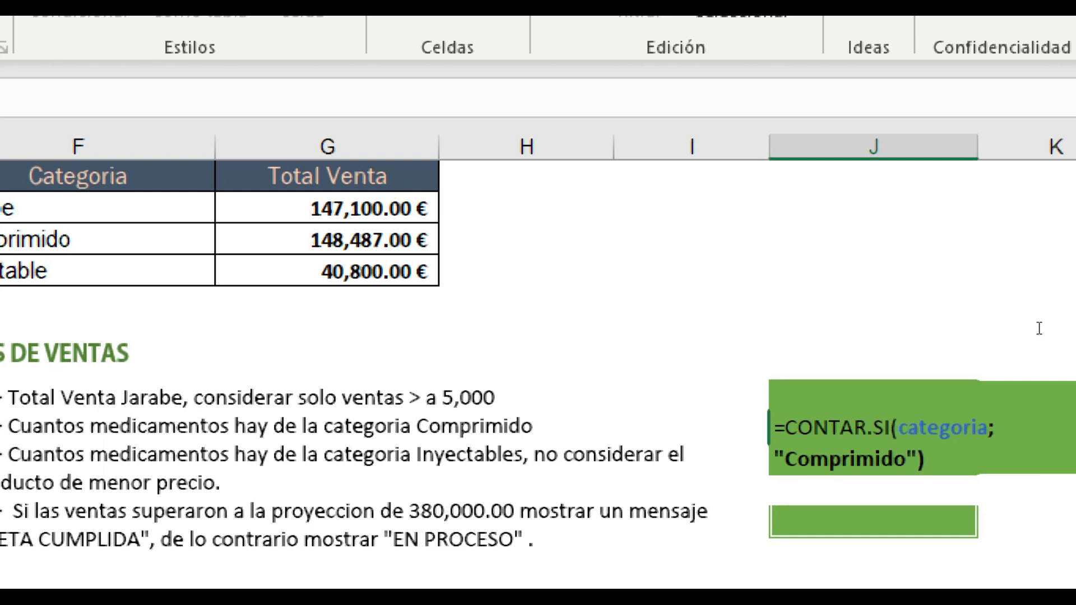
key(Return)
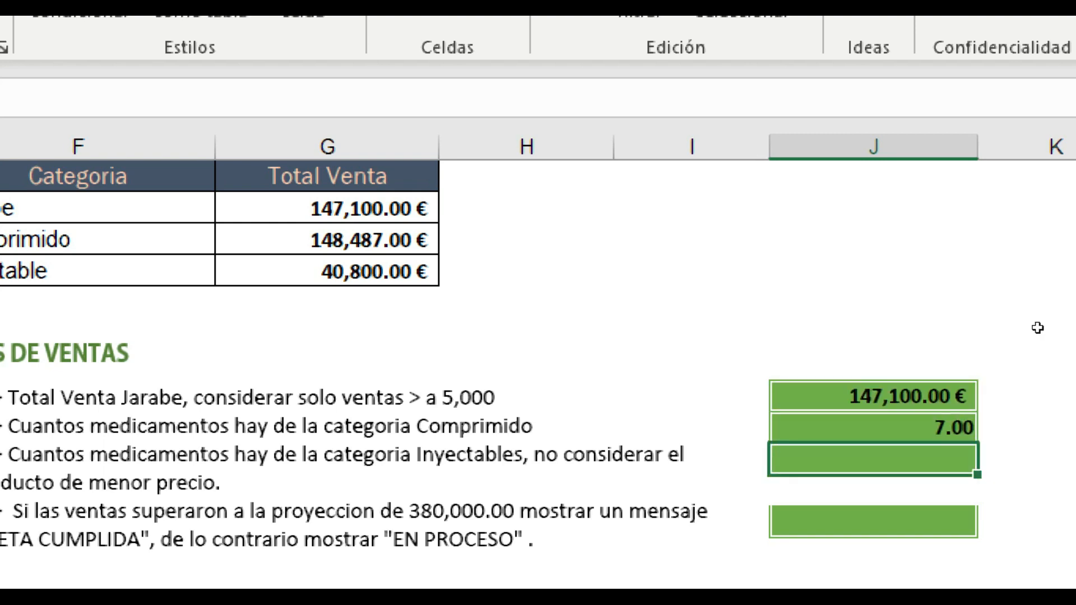
key(Up)
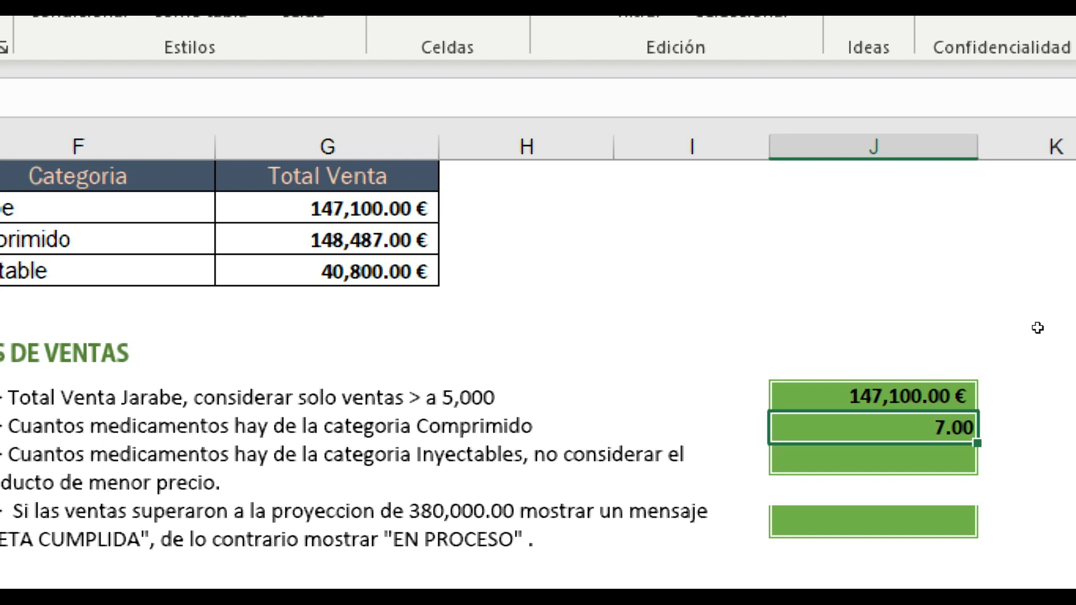
- Start a CONTAR.SI formula in the answer cell for Inyectables excluding the lowest-priced product
key(Down)
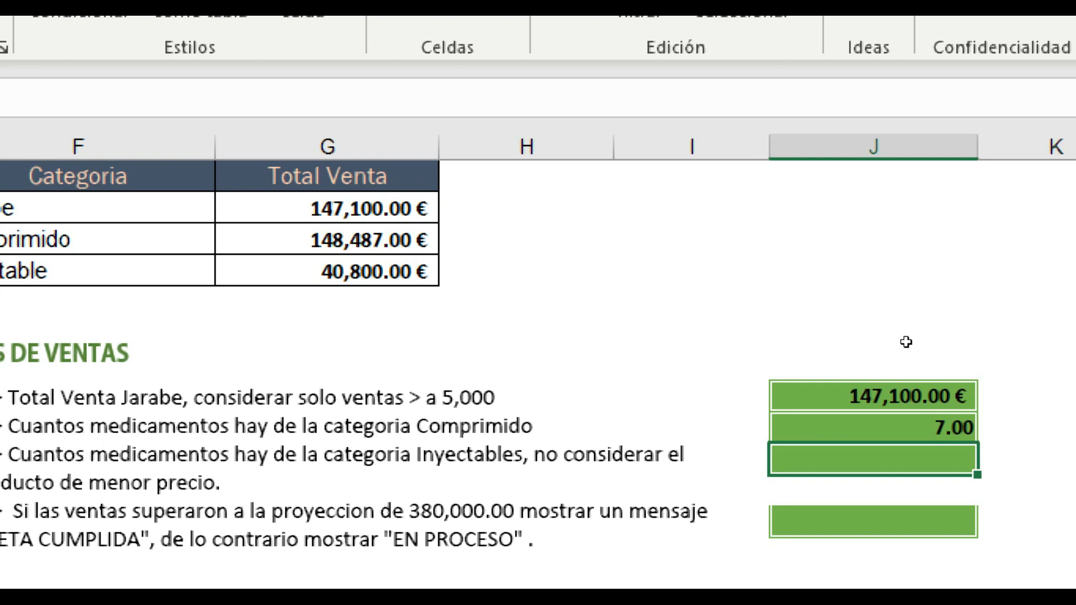
text(=)
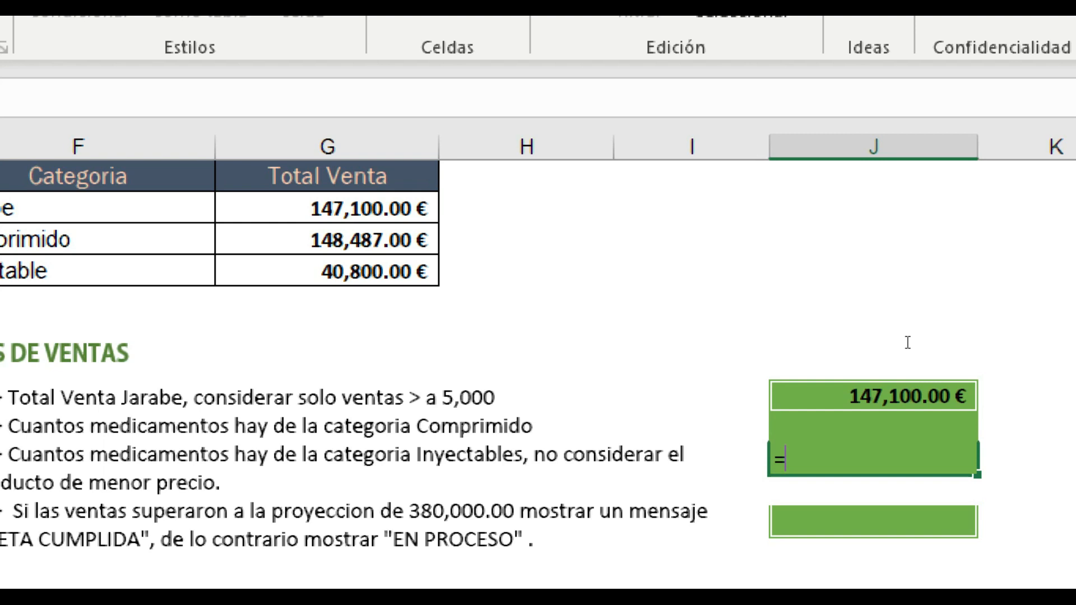
text(contar)
key(Down)
key(Down)
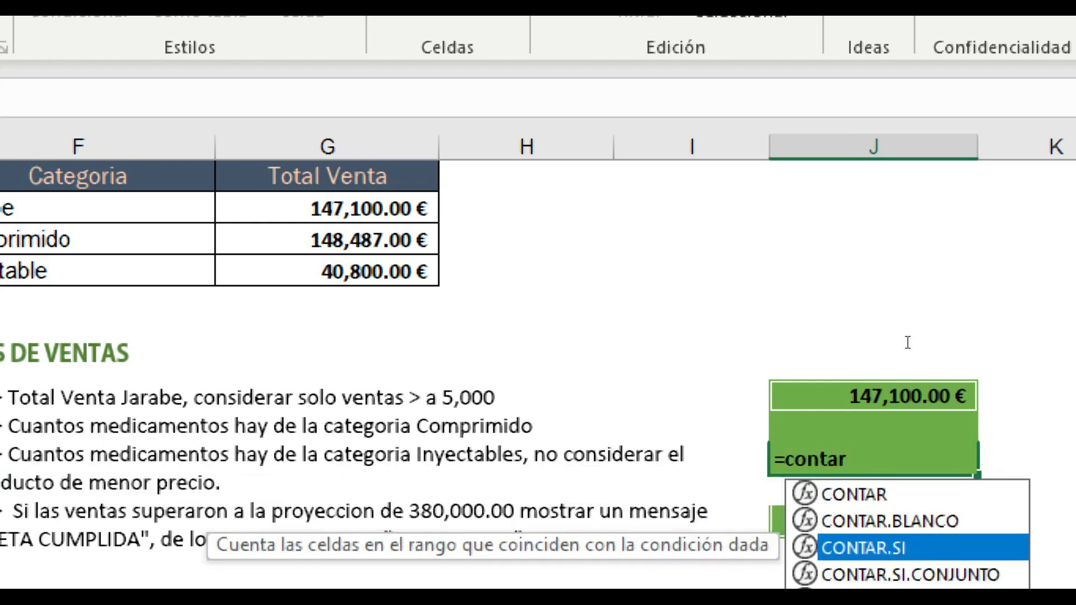
key(Tab)
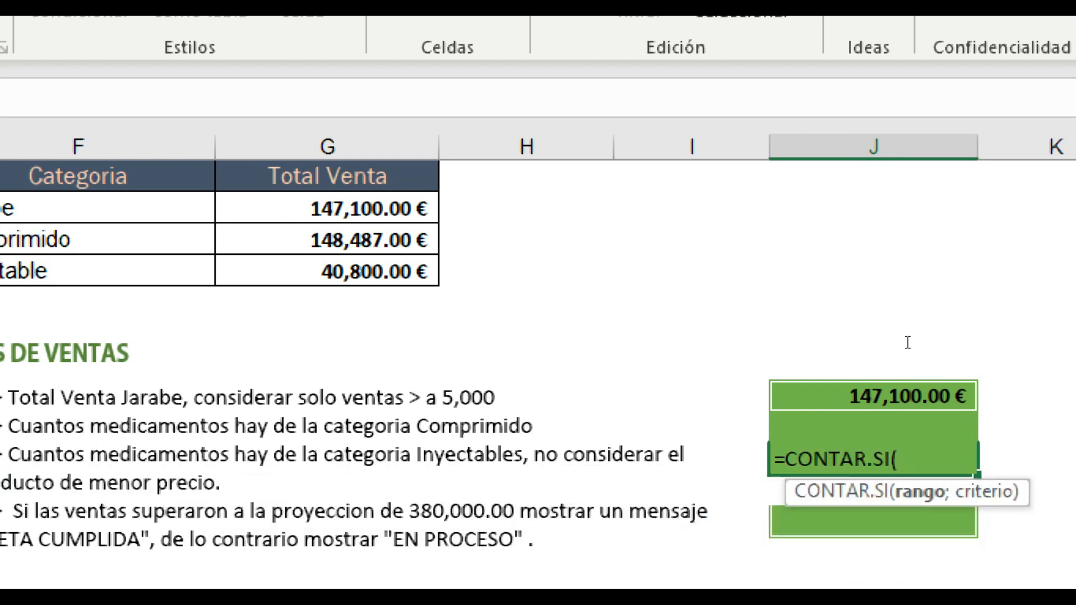
- Count categoria entries matching "Inyectable", subtract 1 from the CONTAR.SI result, and complete the formula
text(cate)
key(Tab)
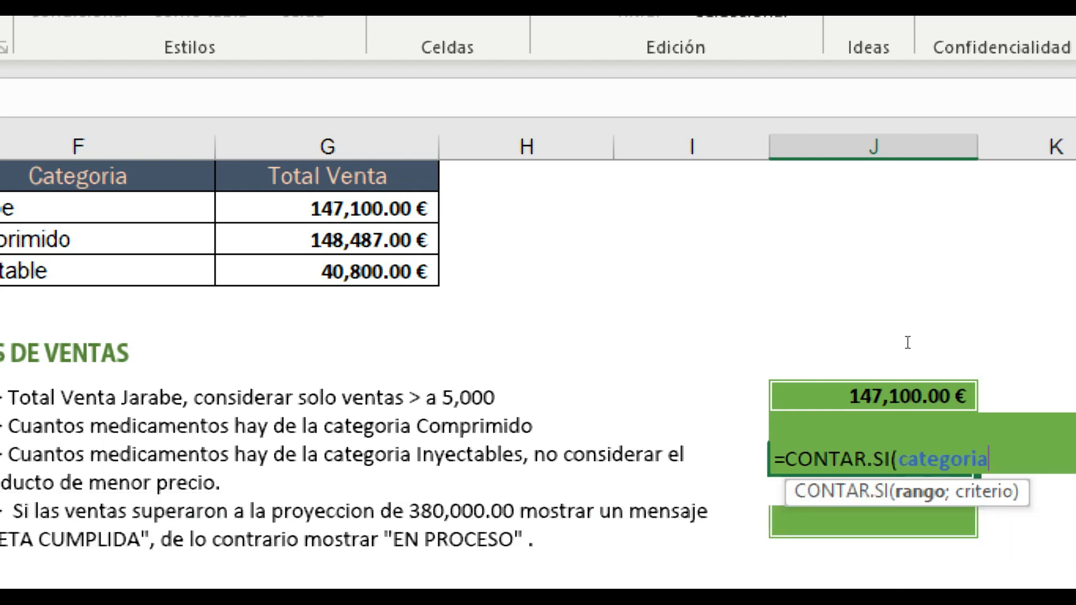
text(;)
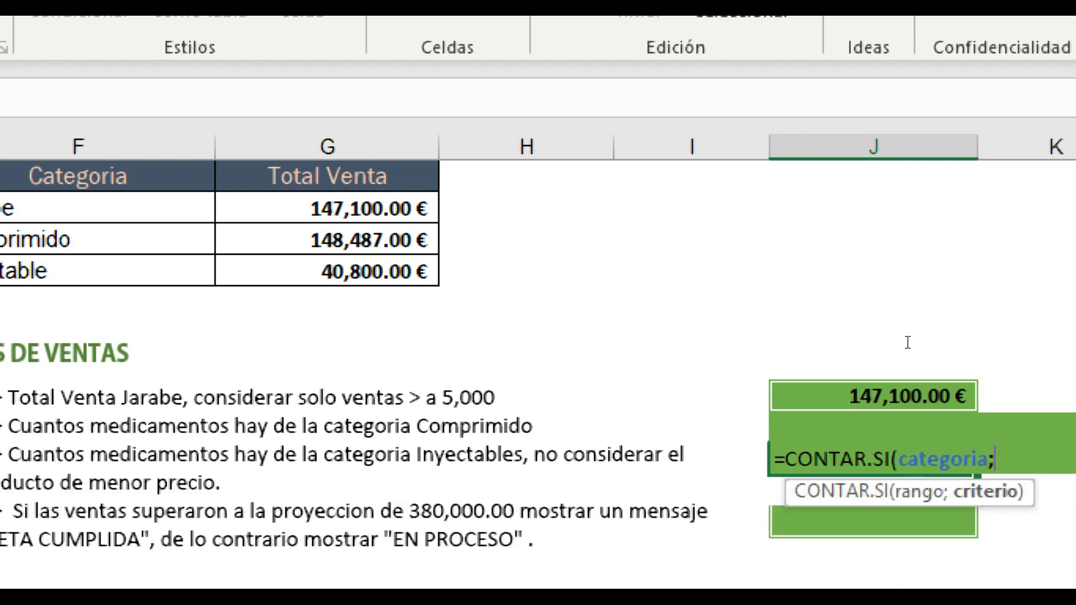
text("Inyecta)
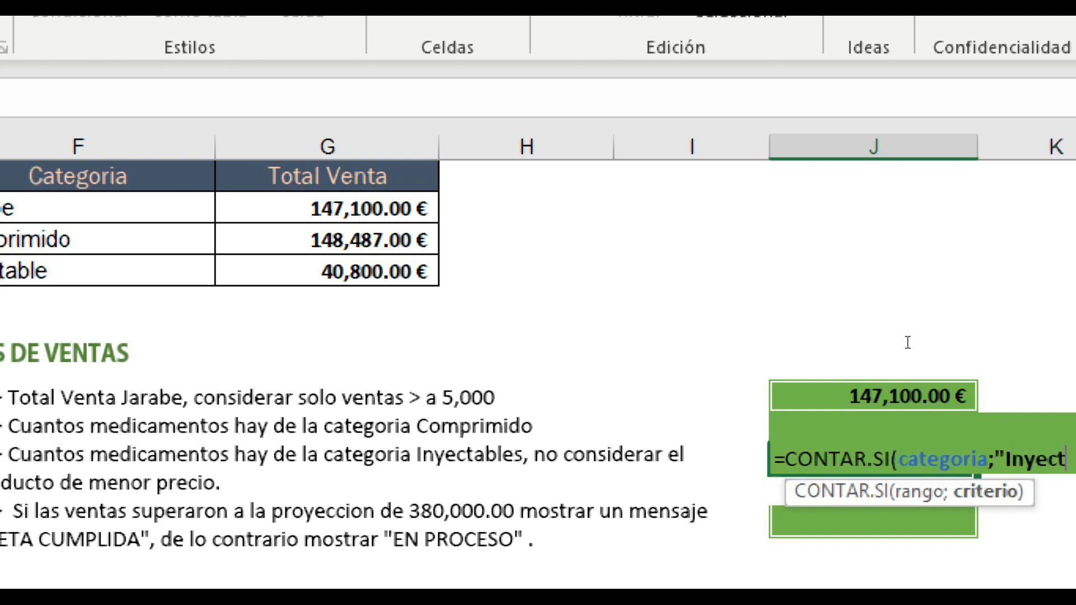
text(ble")
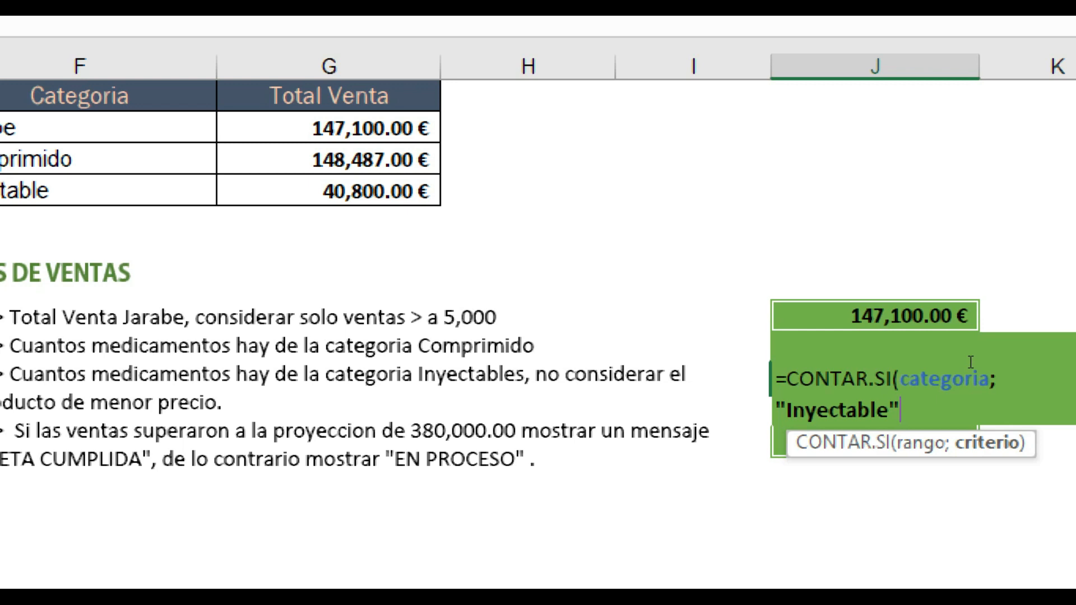
text())
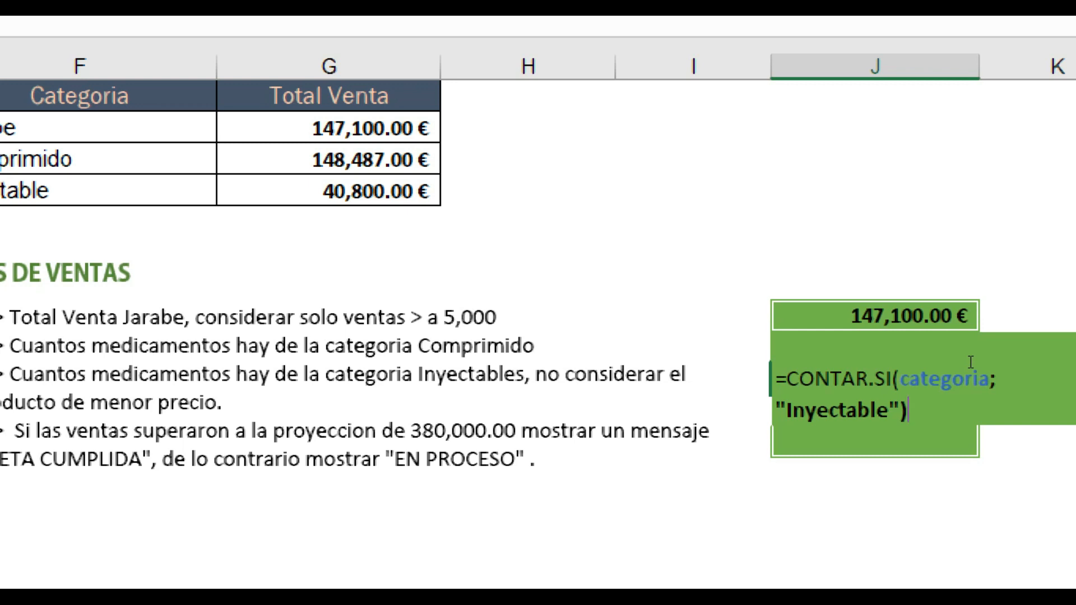
text(-1)
key(Return)
click(973, 363)
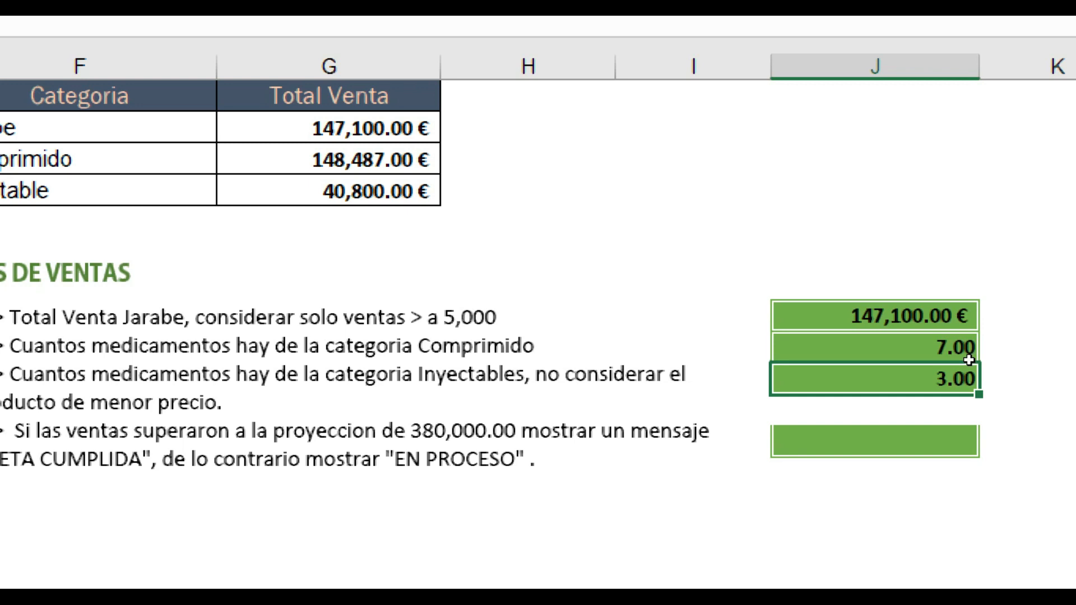
- Start a SI formula in the sales projection answer cell with the logical test D25>380000
key(Down)
key(Down)
text(=s)
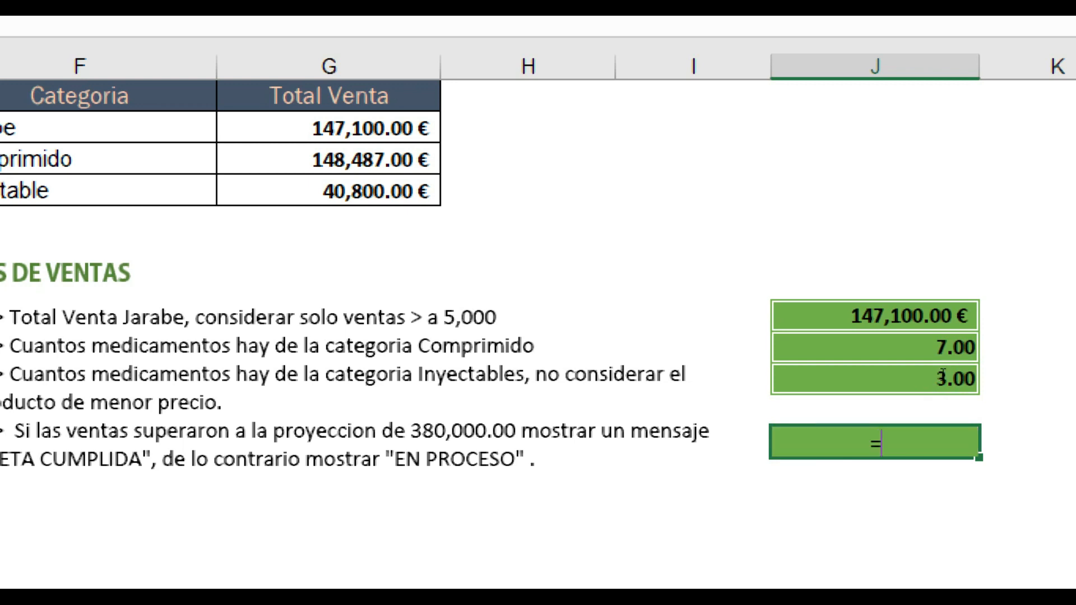
text(i()
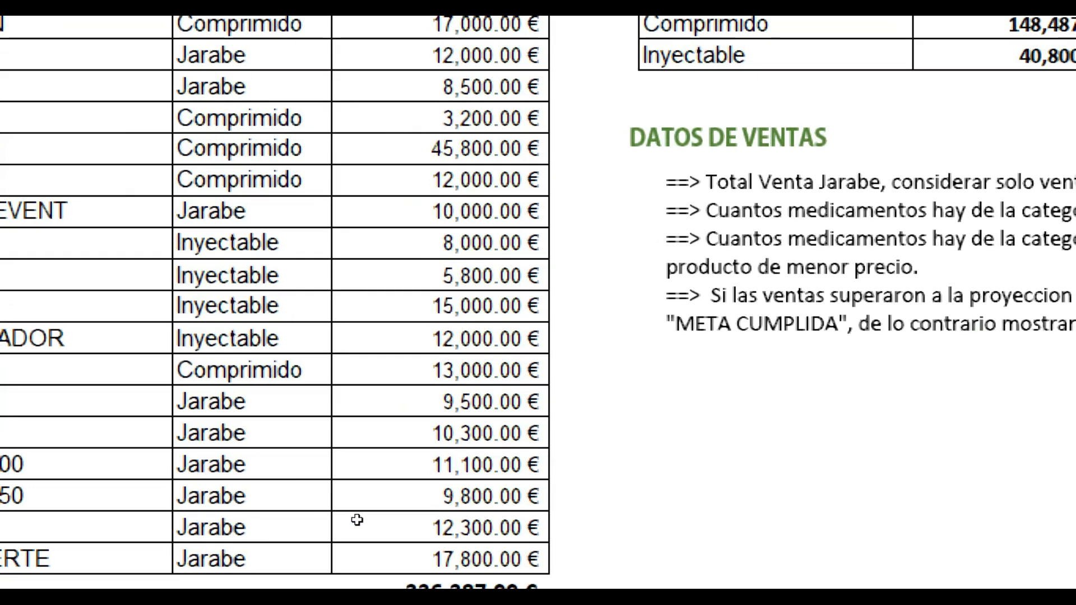
click(356, 520)
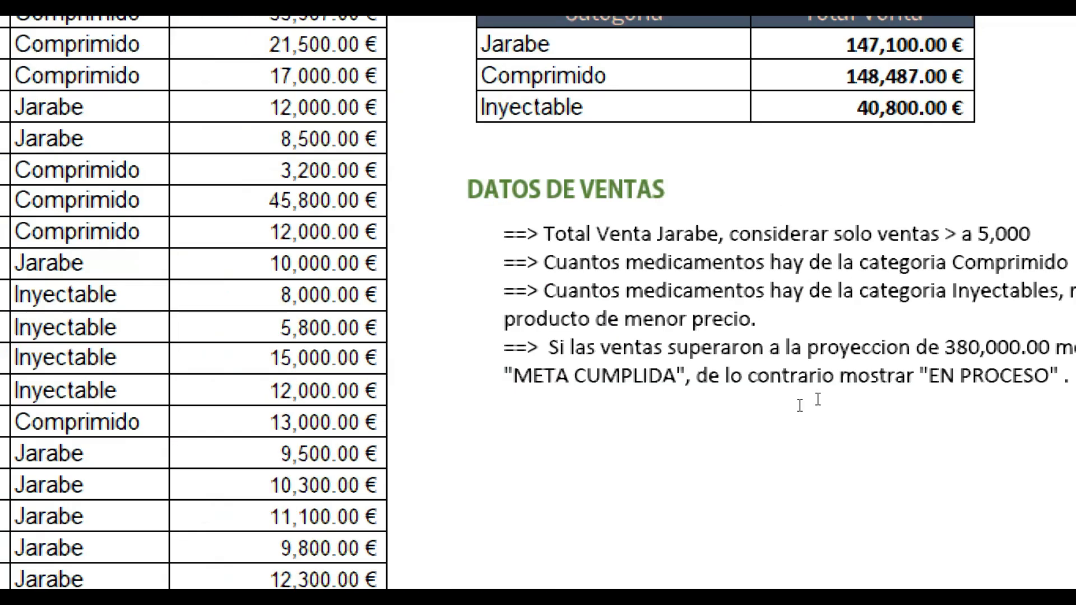
text(>38)
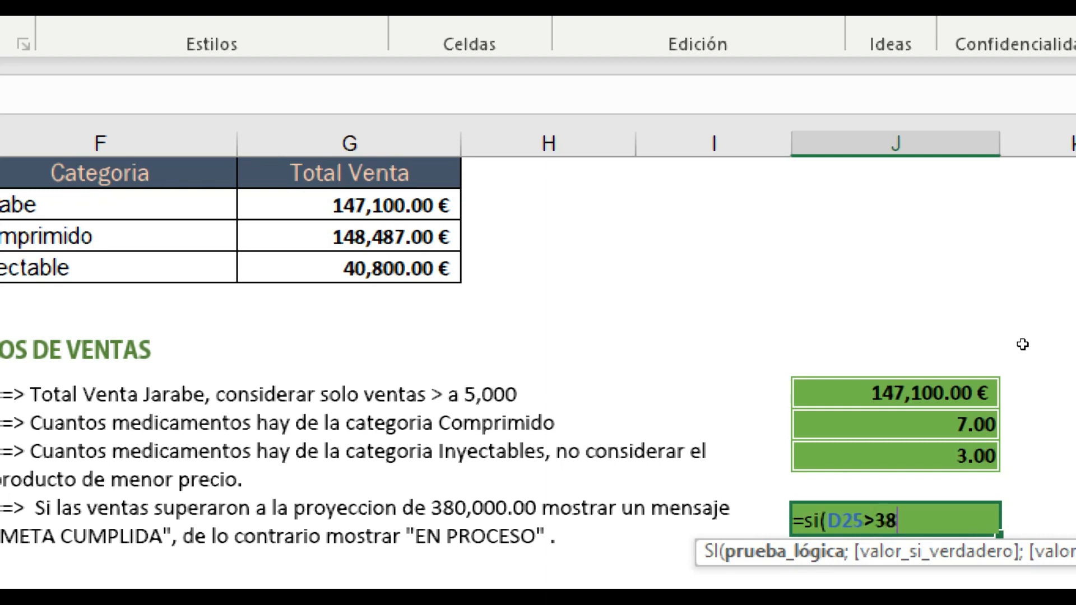
text(0 000;)
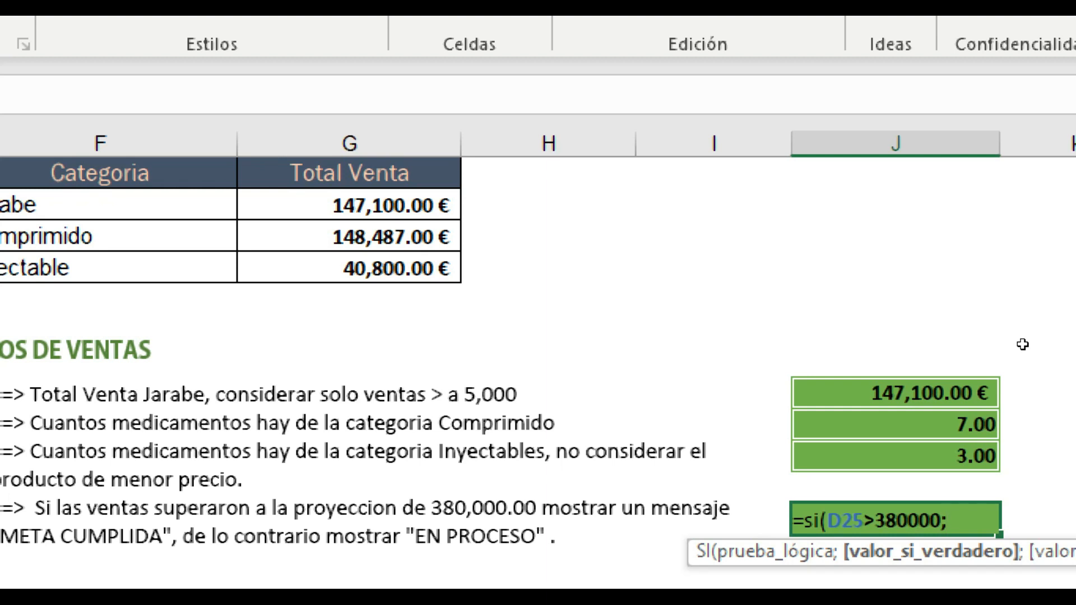
- Enter "META CUMPLIDA" as the true result and "EN PROCESO" as the false result, and complete the SI formula
text("META)
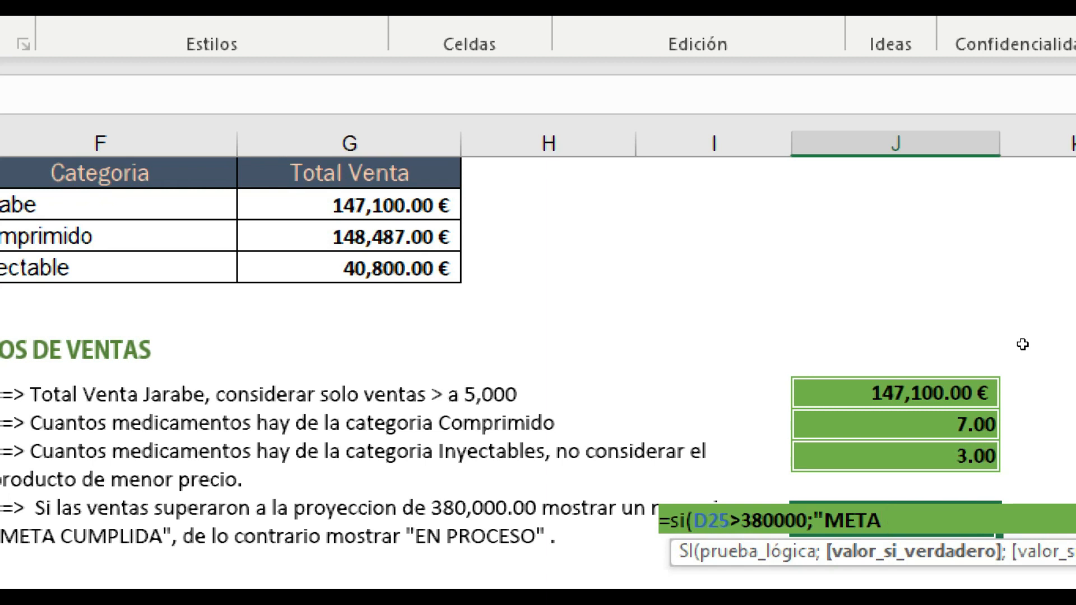
text( CUMPLIDA)
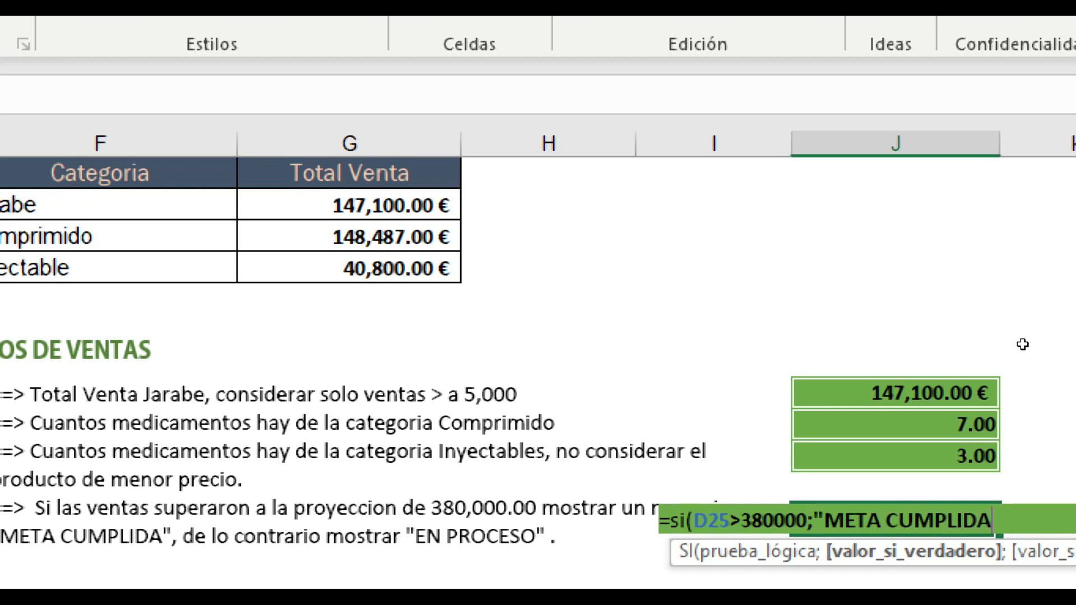
text(";)
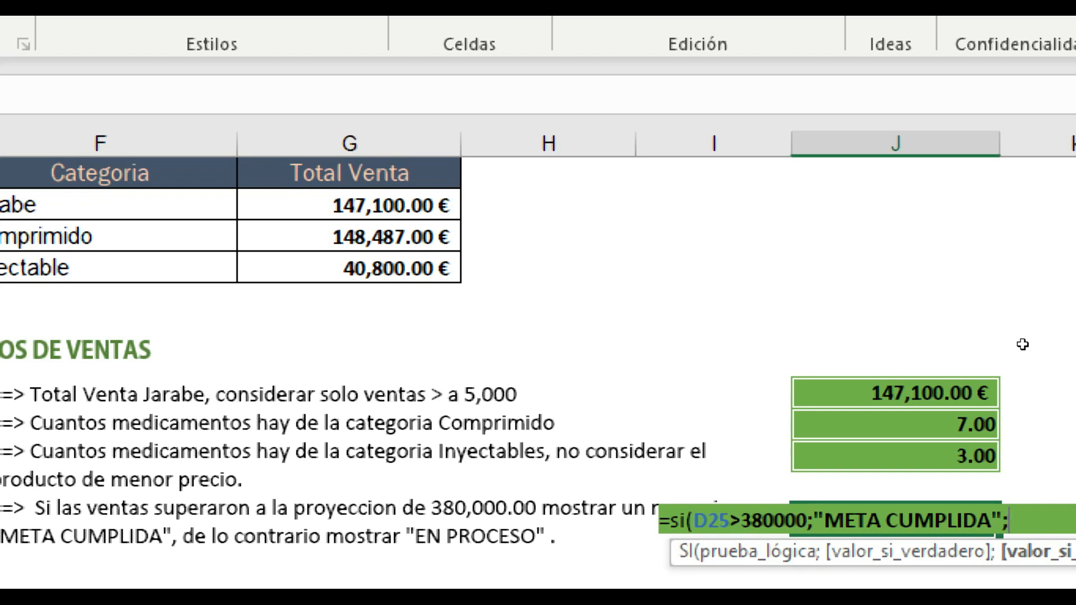
text(" )
text(EN PR)
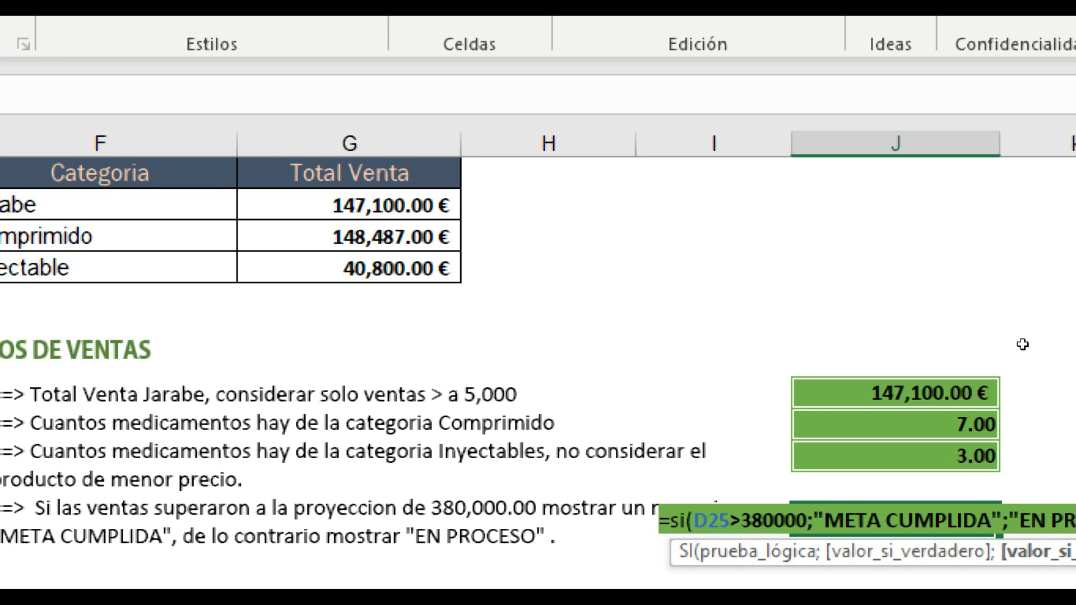
text(OCESO"))
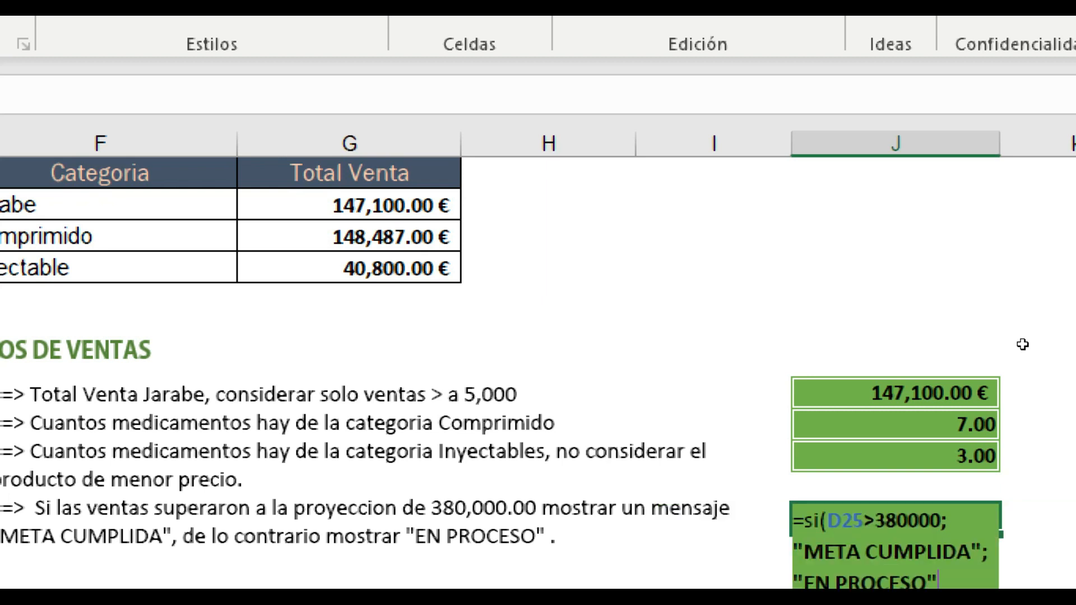
key(Return)
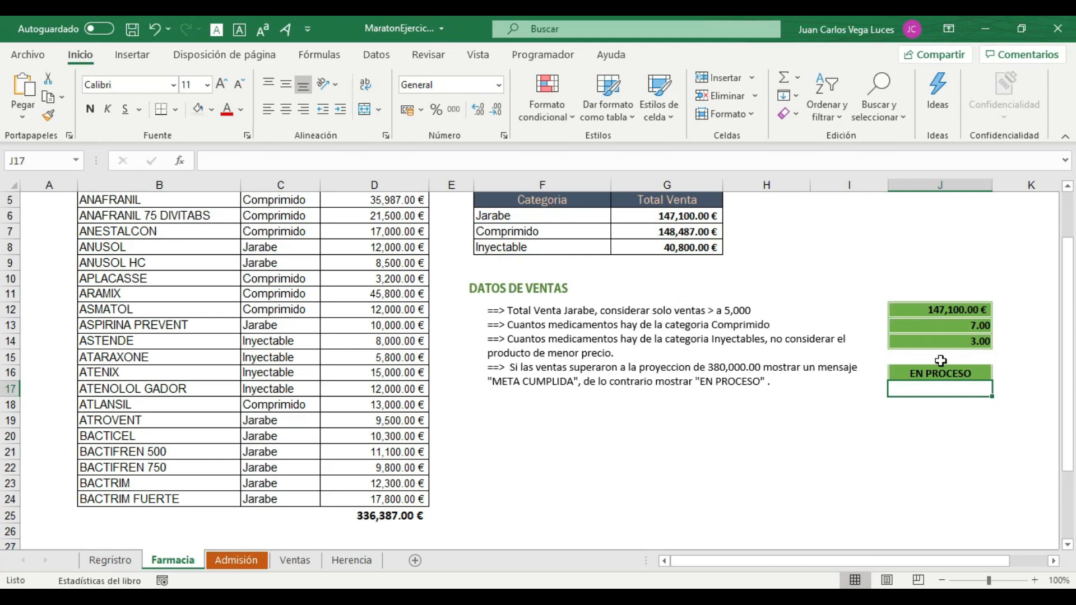
- Leave the finished Farmacia exercise and open the Admisión sheet
click(741, 437)
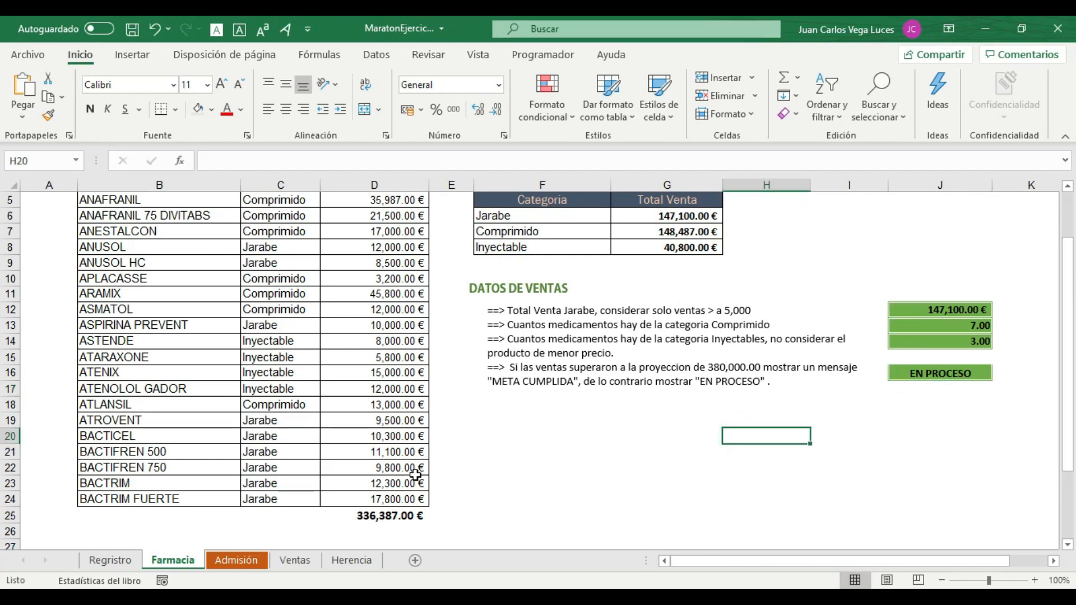
scroll(418, 474, up, 1)
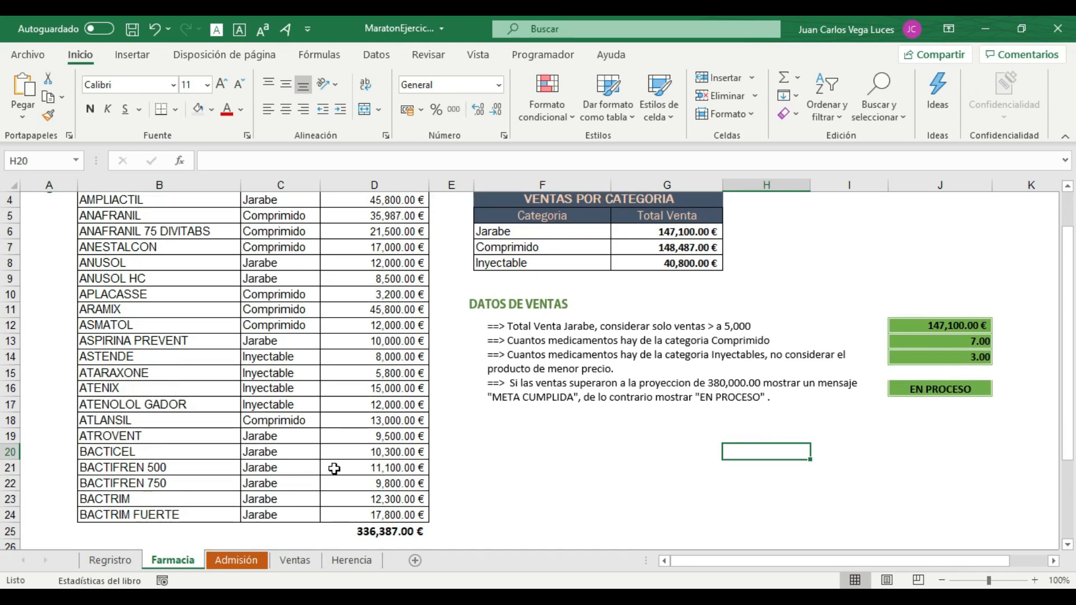
click(236, 560)
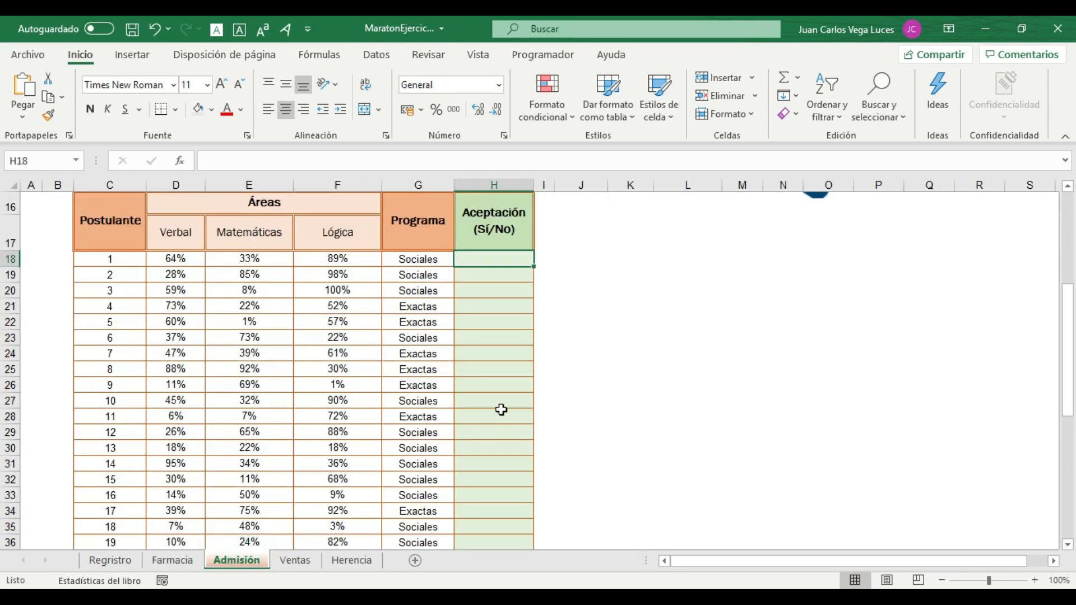
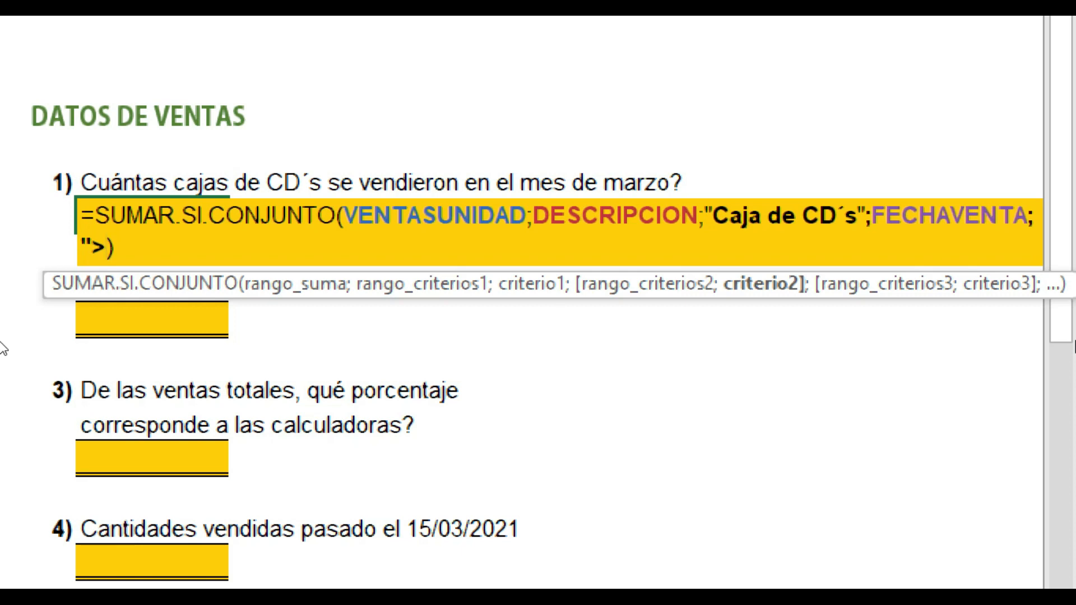
- Enter ">="&FECHA(2021;03;01) as the first sale-date criterion in question 1's SUMAR.SI.CONJUNTO formula
text(="&fecha)
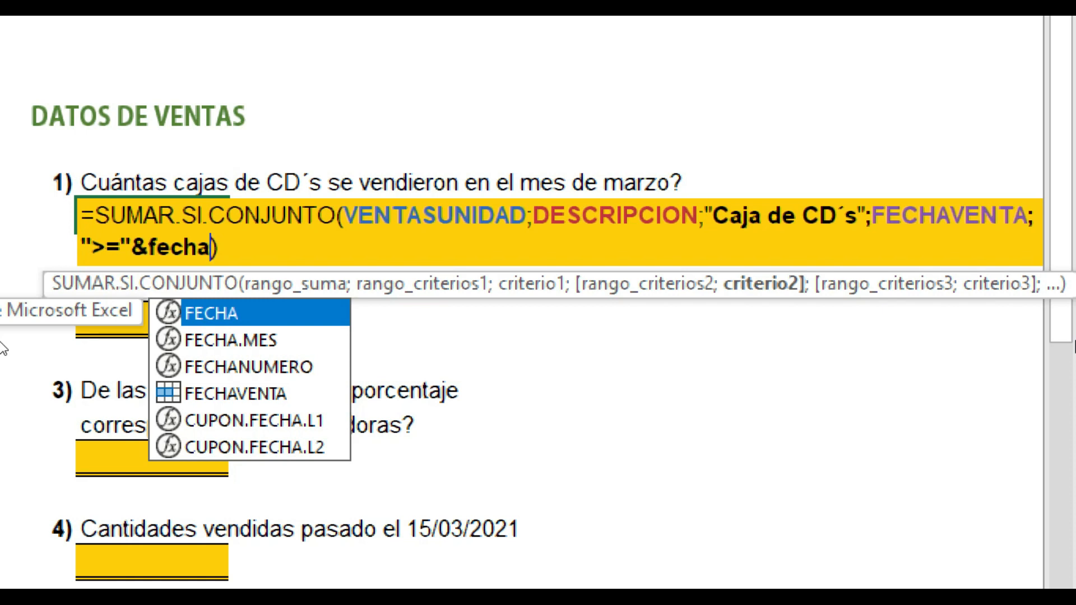
key(Tab)
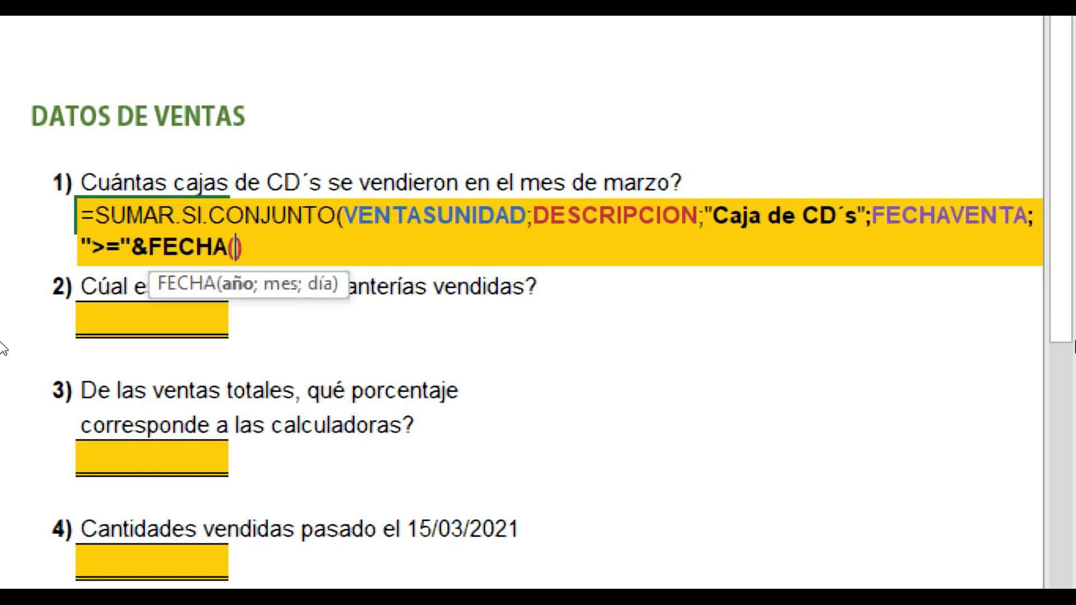
key(Right)
key(Left)
text(2021)
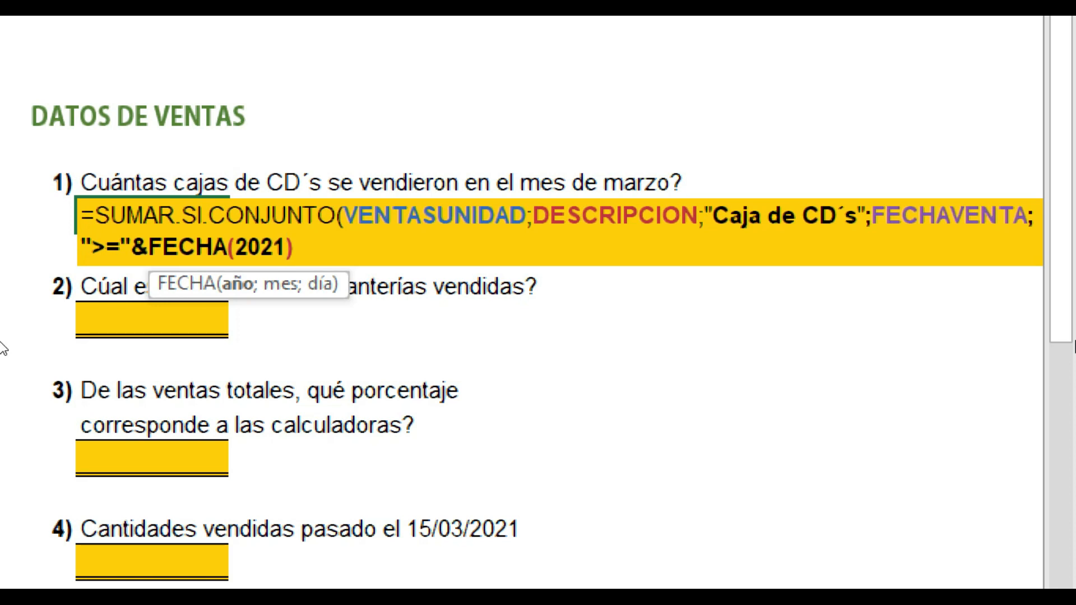
text(;)
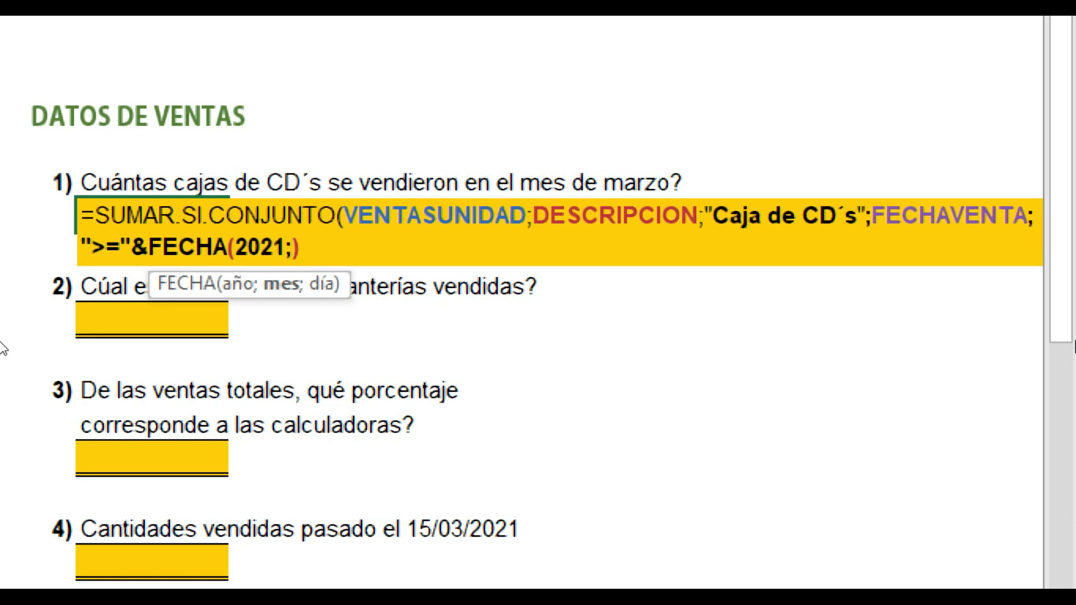
text(03;01)
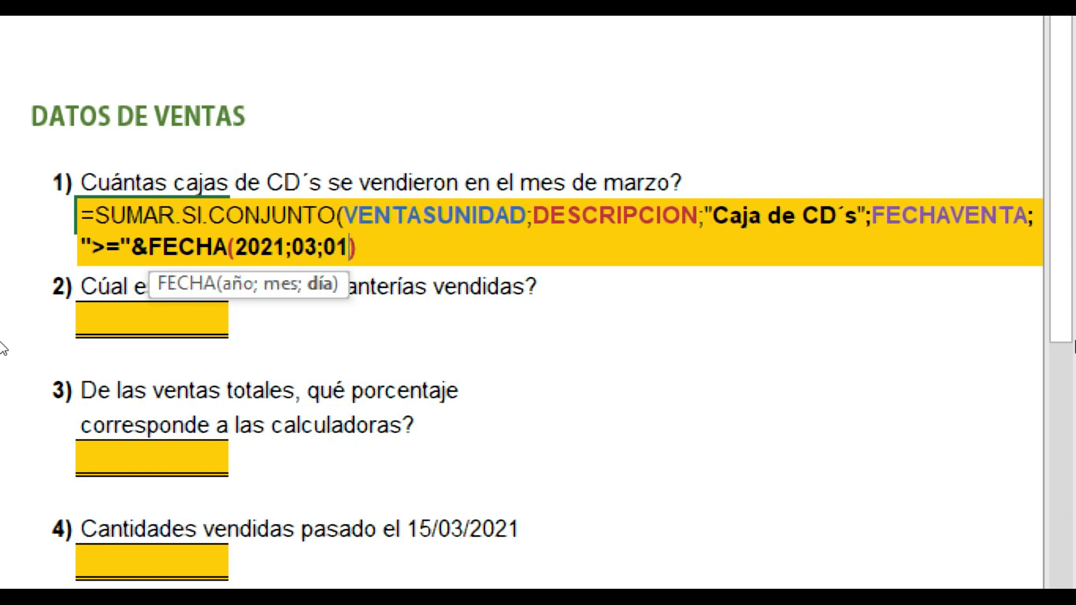
key(Right)
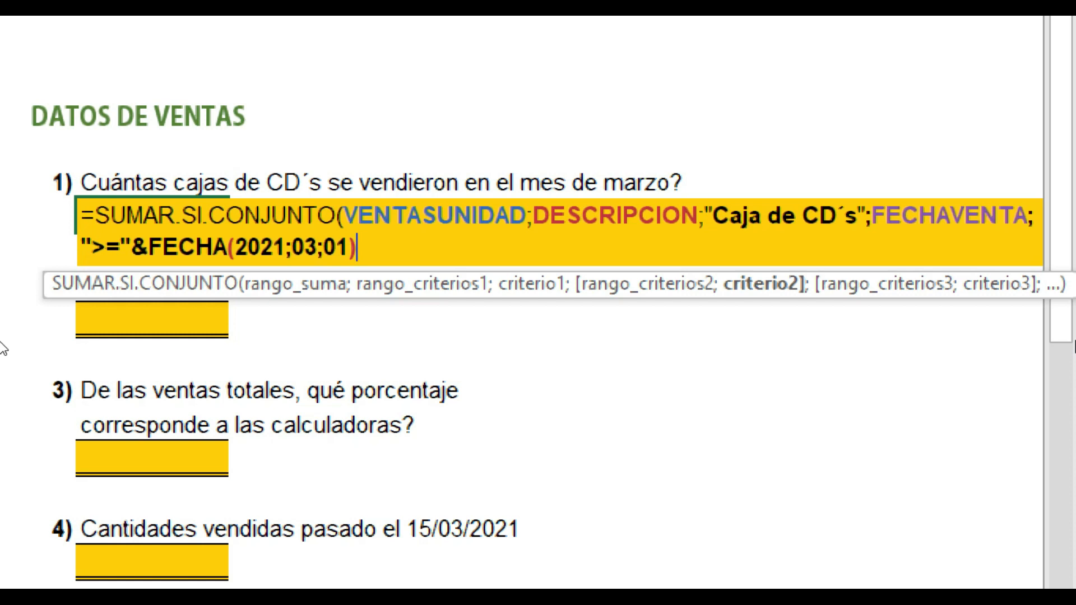
text(;)
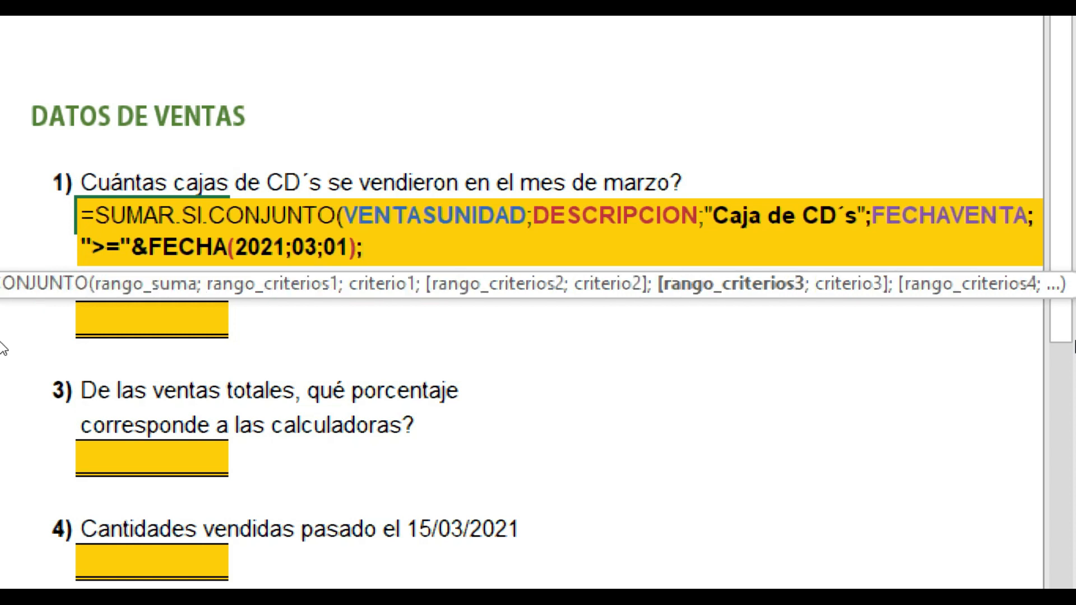
- Add the named range FECHAVENTA again as the third criteria range of the CD box sales formula
text(fecha)
key(Down)
key(Down)
key(Down)
key(Tab)
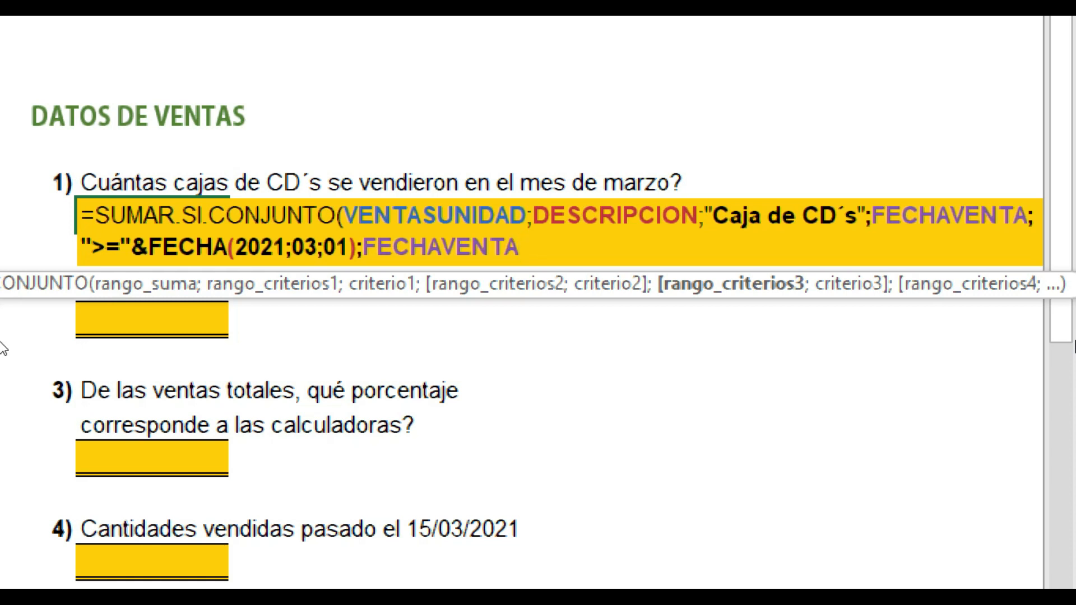
text(;)
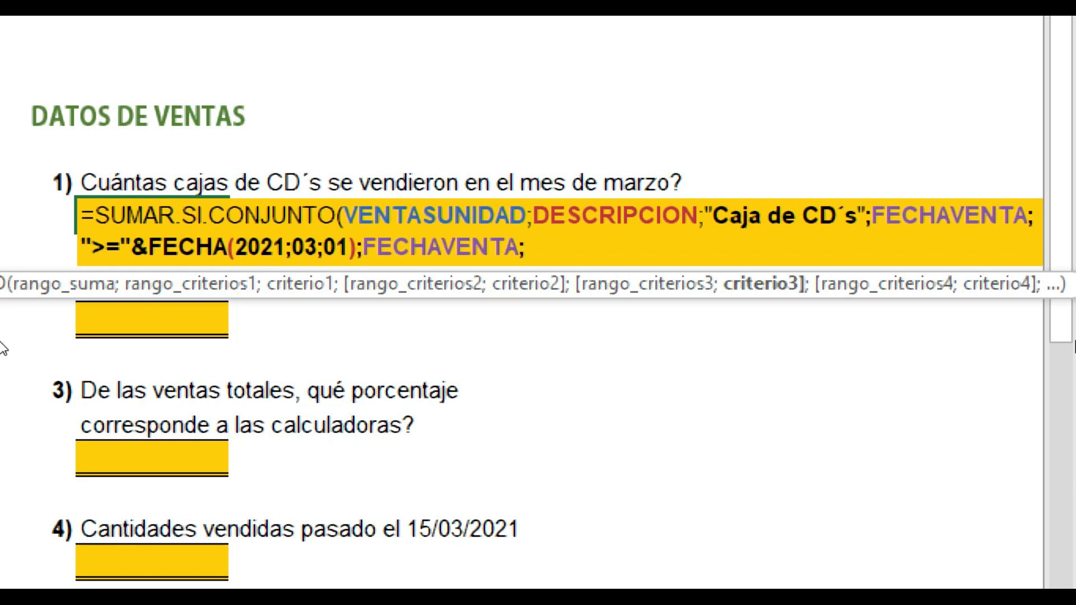
- Enter "<="&FECHA(2021;03;31) as the end-of-March criterion and complete the SUMAR.SI.CONJUNTO formula
text("<="&f)
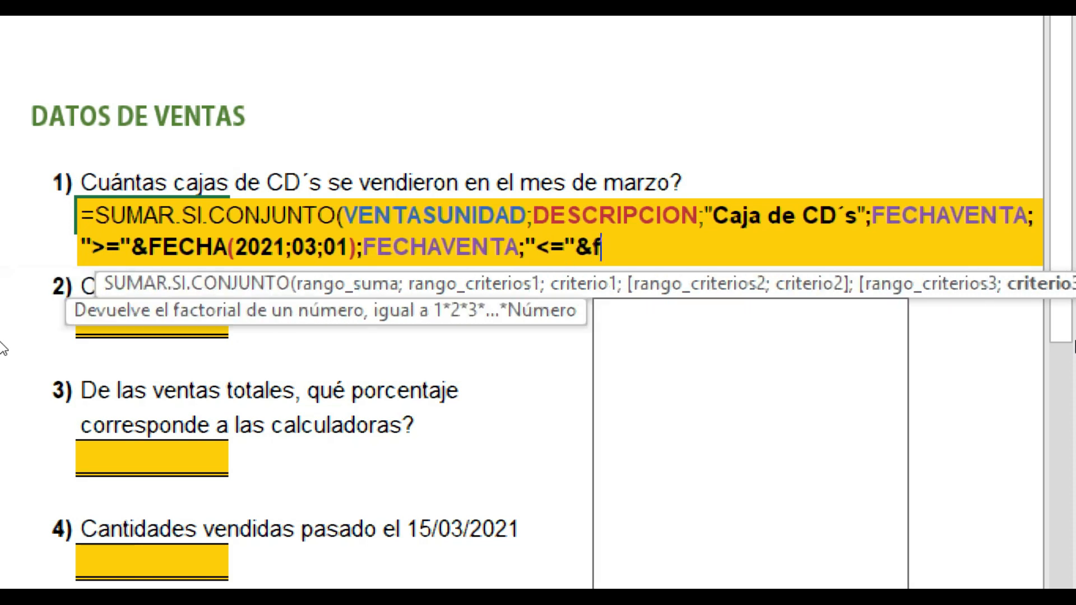
text(echa)
key(Tab)
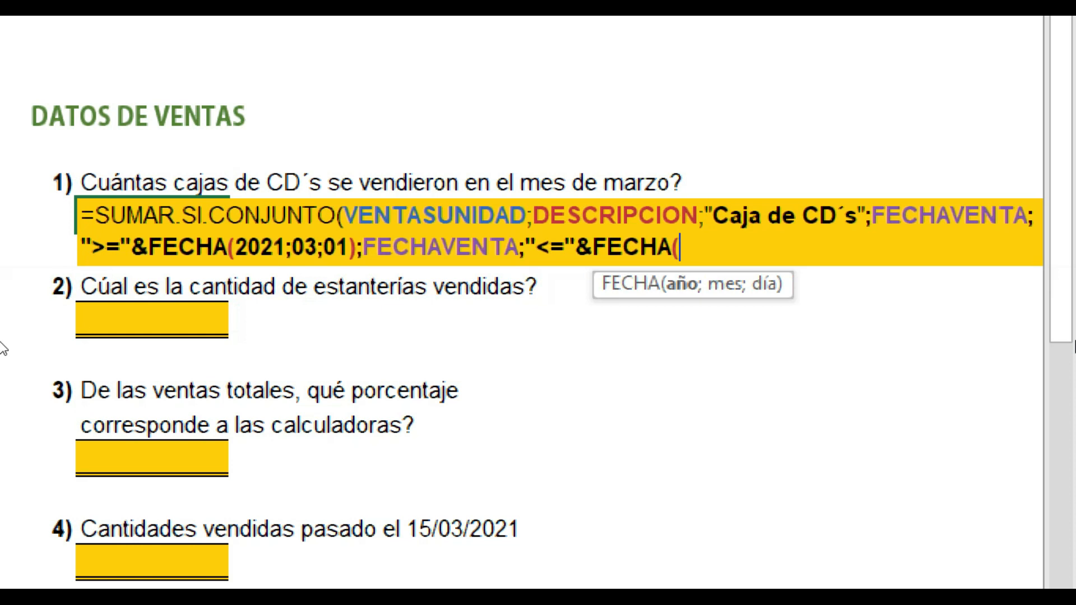
text(2021)
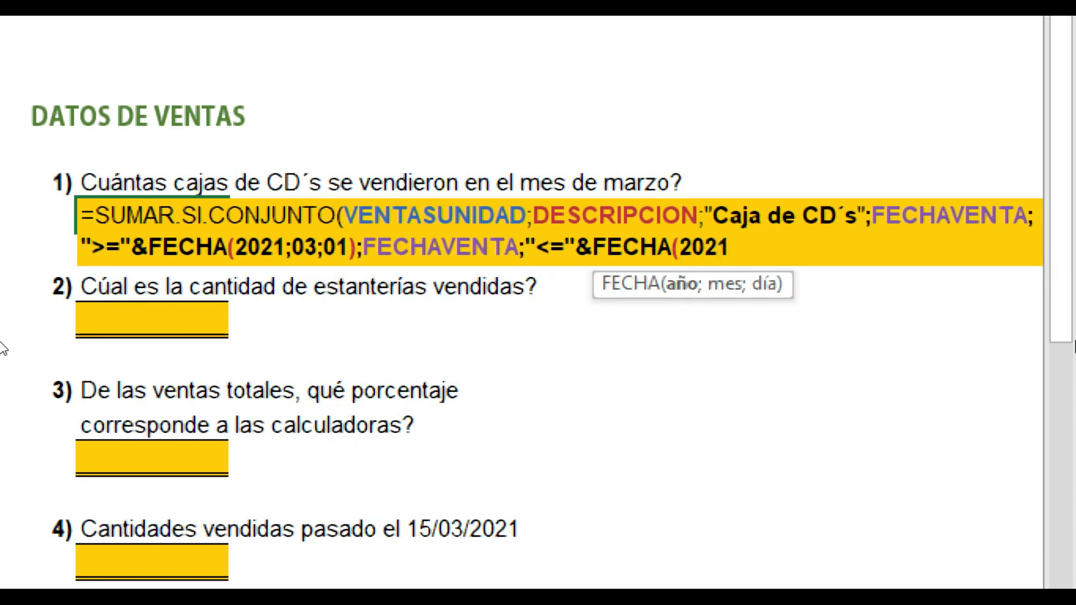
text(;)
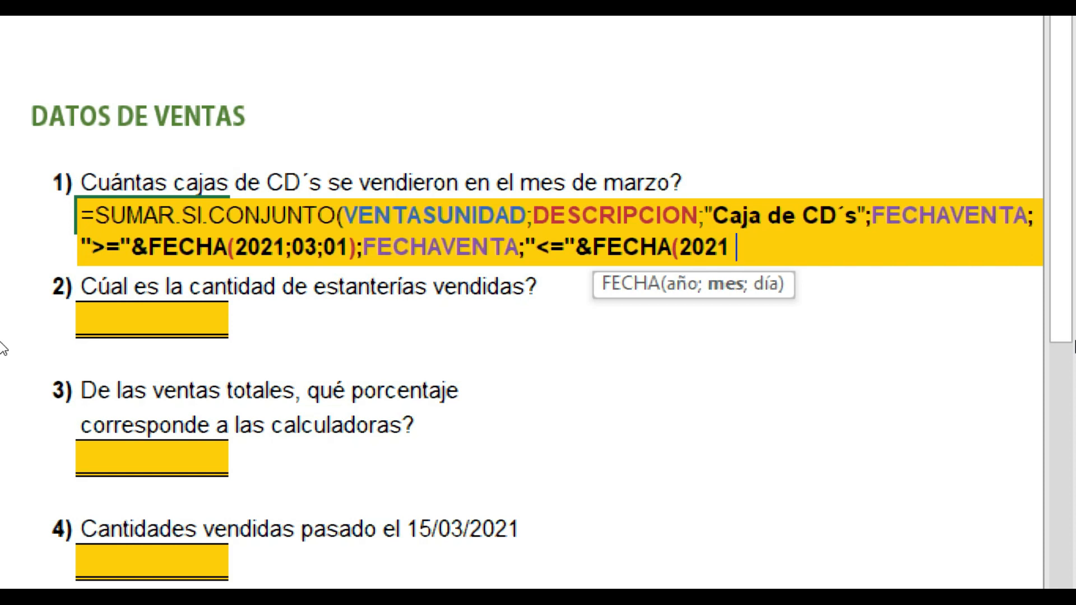
text(03;)
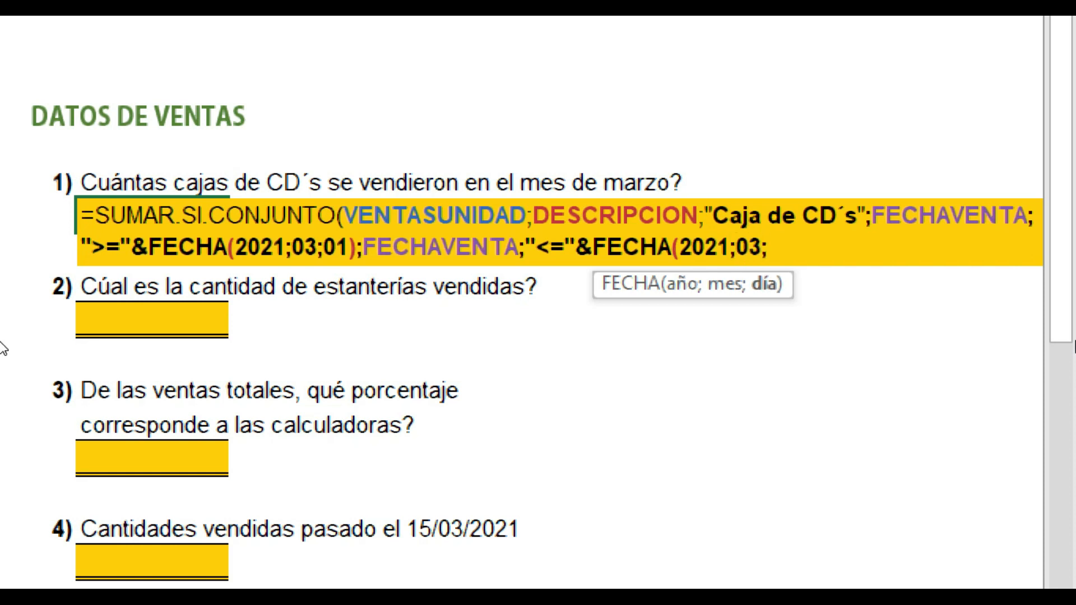
text(31))
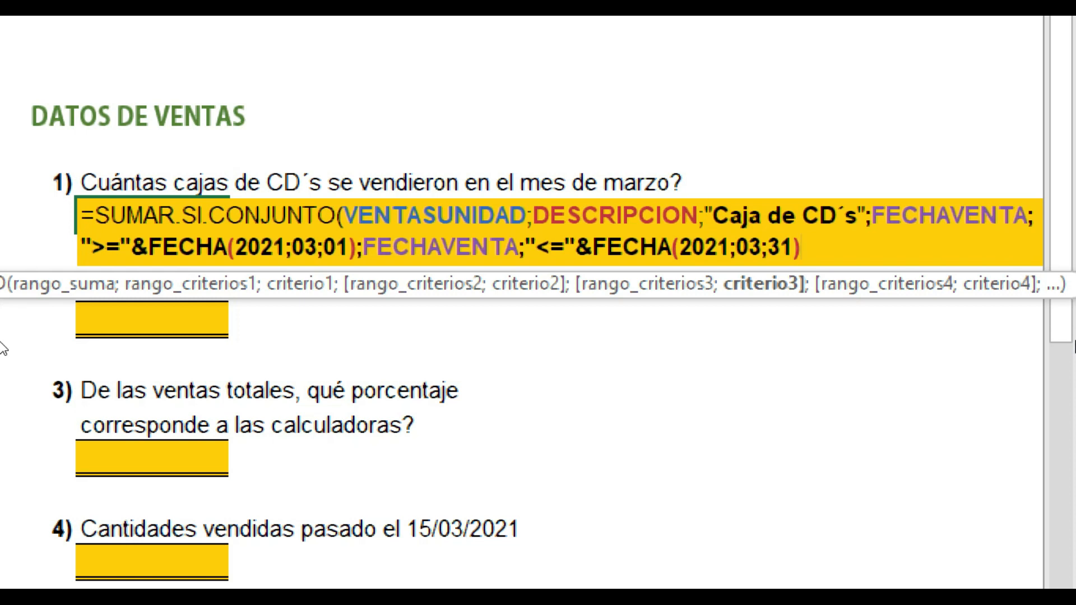
key(Return)
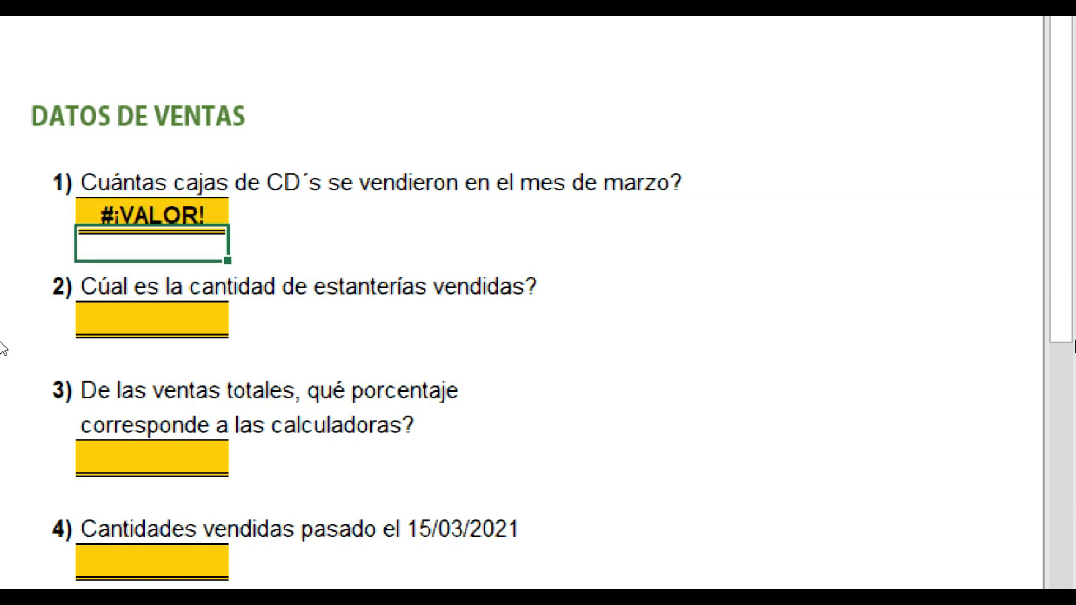
- Reopen the formula in question 1's answer cell and examine its sum range and criteria arguments
key(Up)
key(F2)
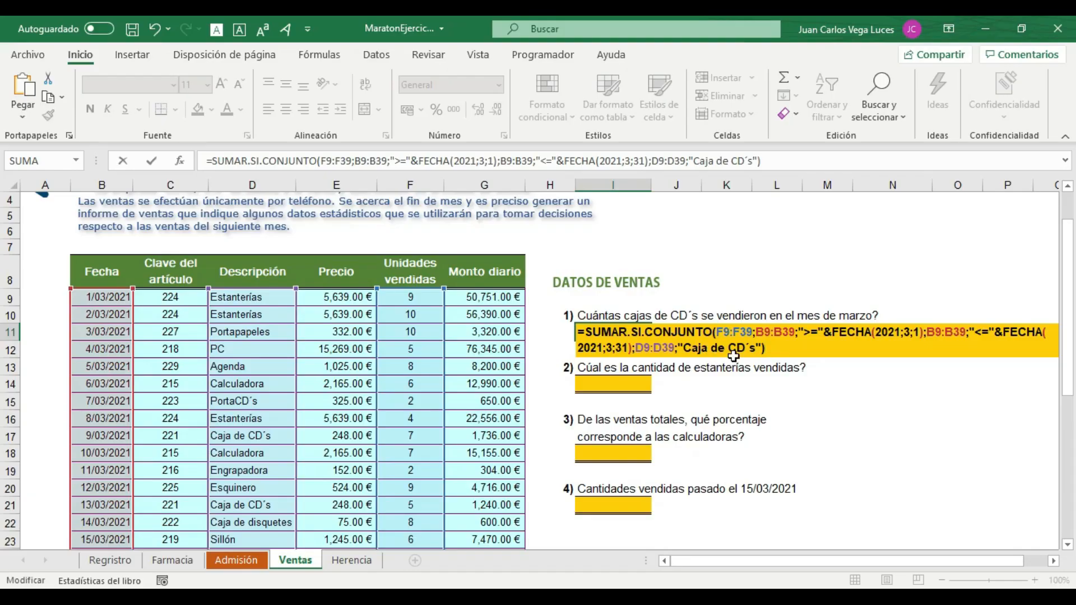
key(Return)
click(640, 335)
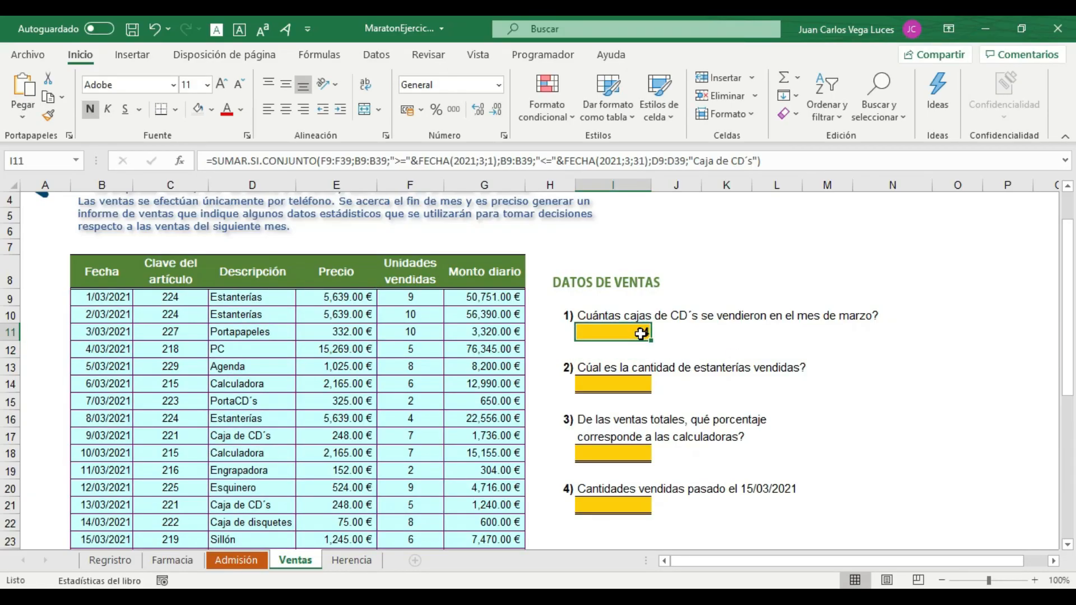
key(F2)
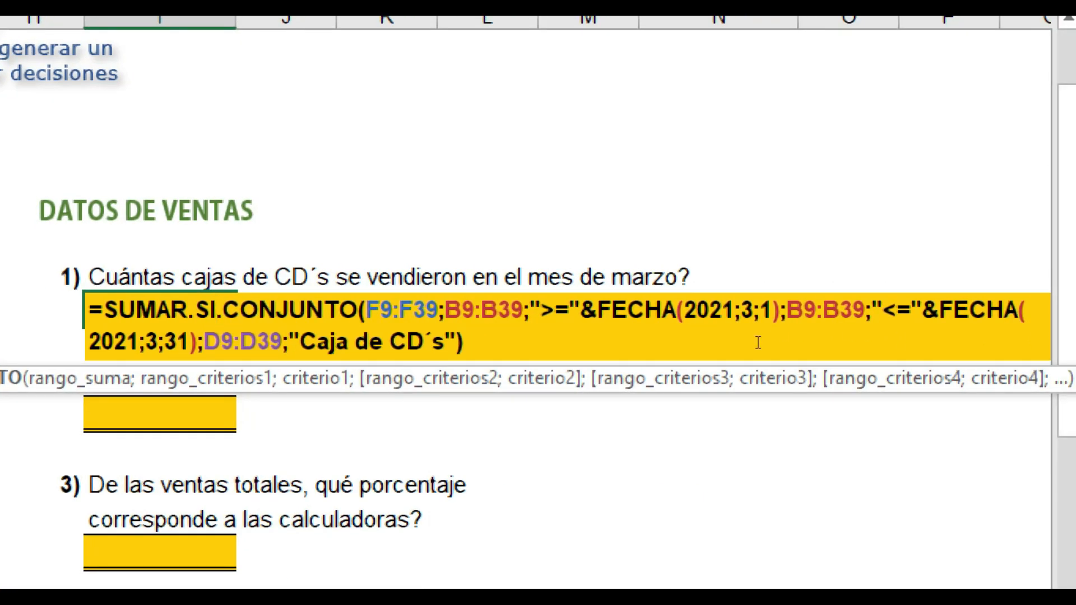
key(Left)
key(Left)
key(Left)
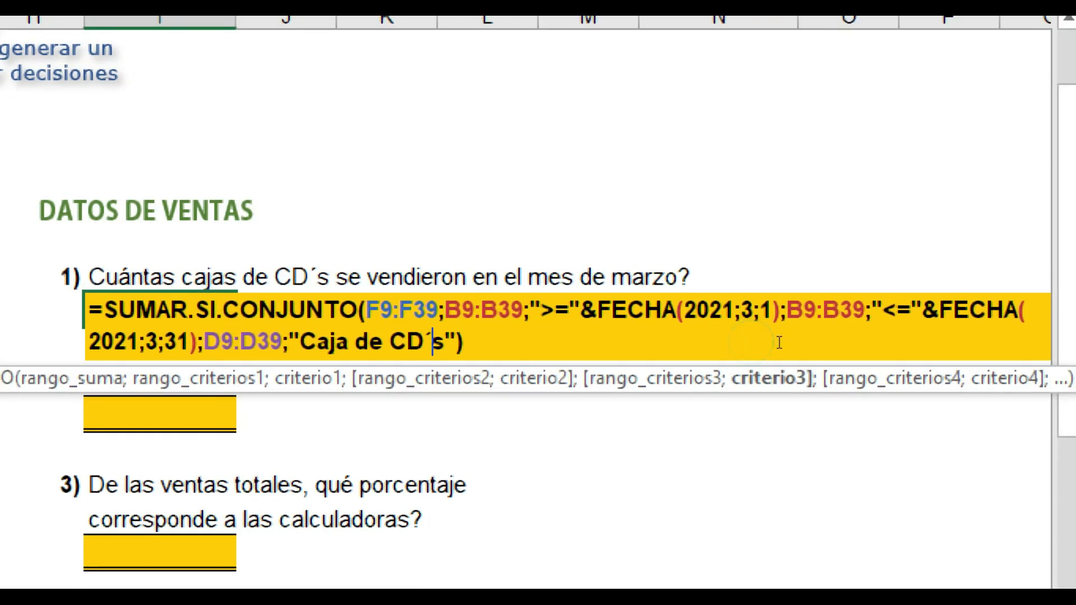
key(Up)
key(Down)
key(Right)
key(Right)
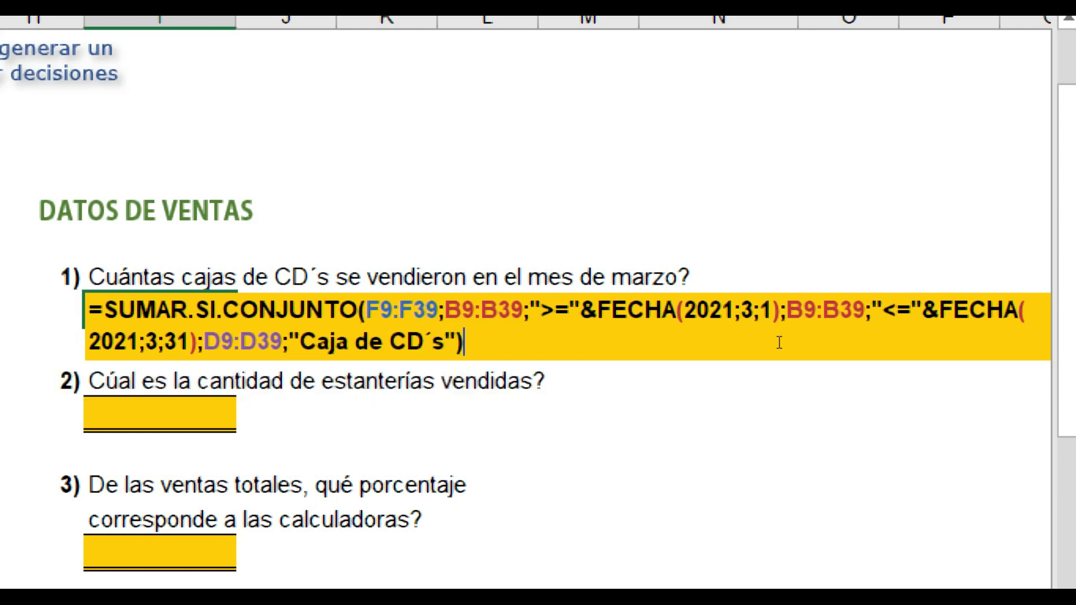
key(Up)
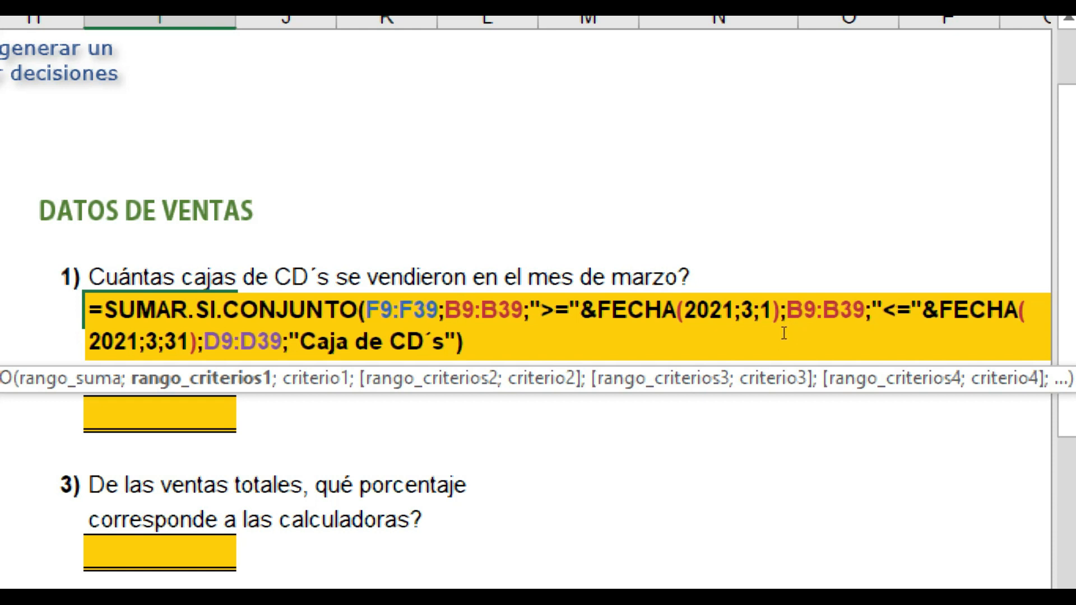
- Examine the formula's two March date criteria, its "Caja de CD´s" criterion and function name, and close it unchanged
drag(795, 332, 926, 333)
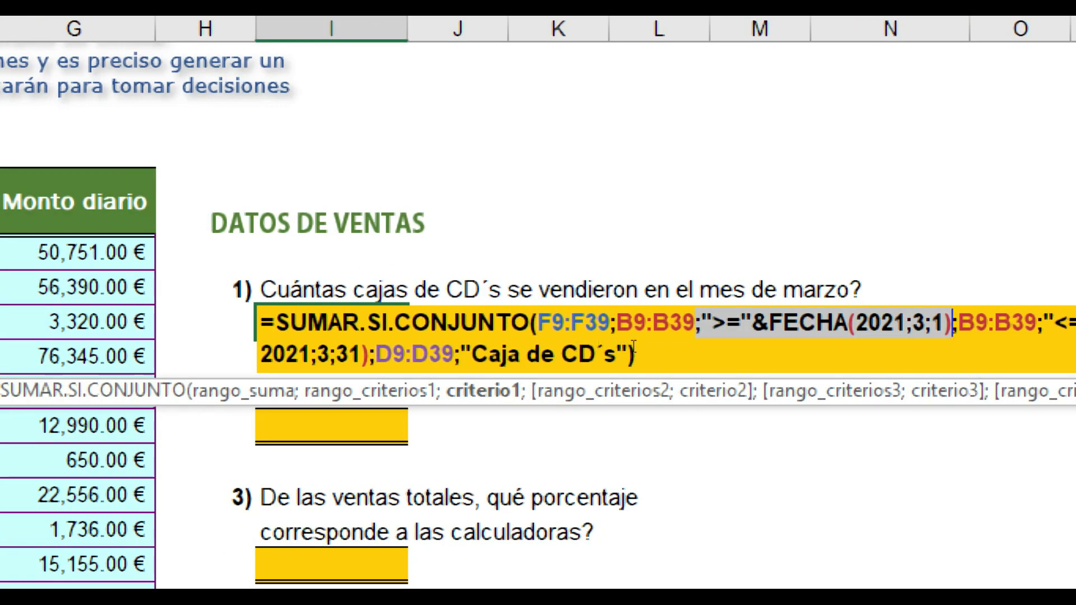
drag(630, 346, 583, 345)
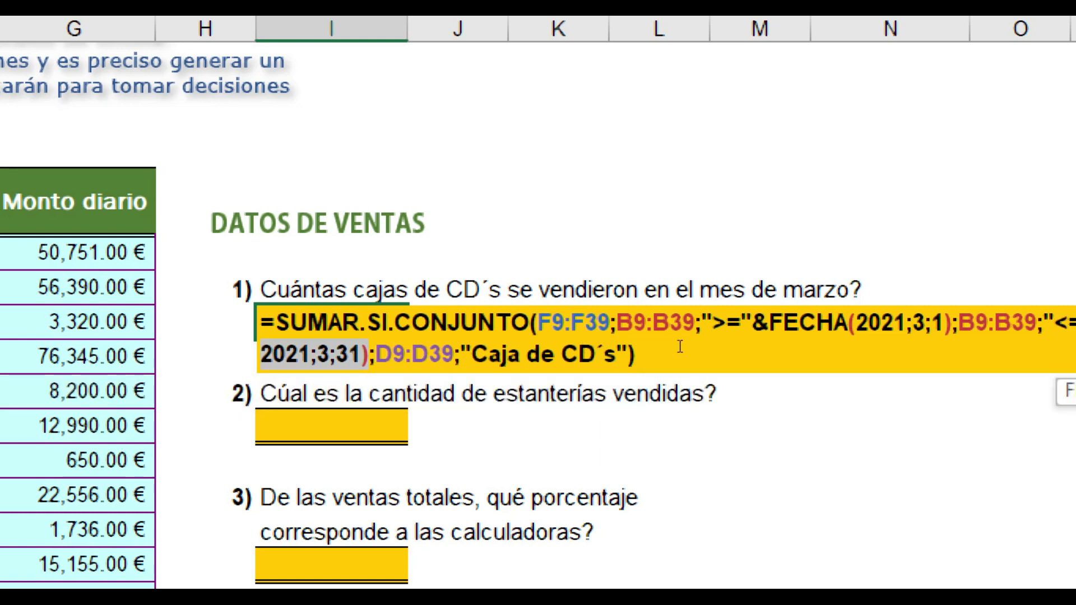
drag(680, 345, 760, 348)
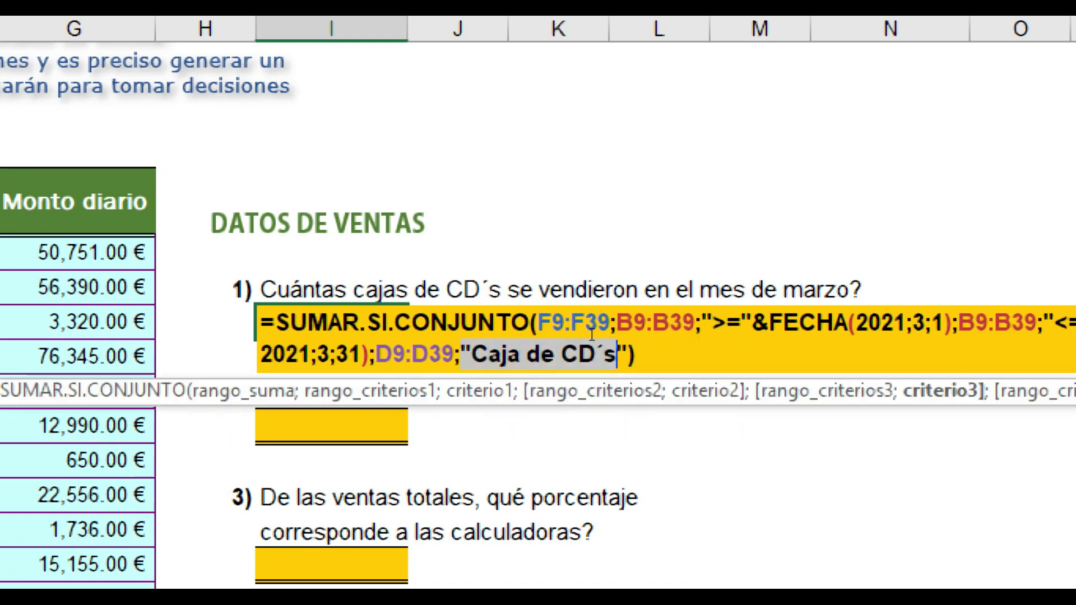
drag(590, 334, 708, 339)
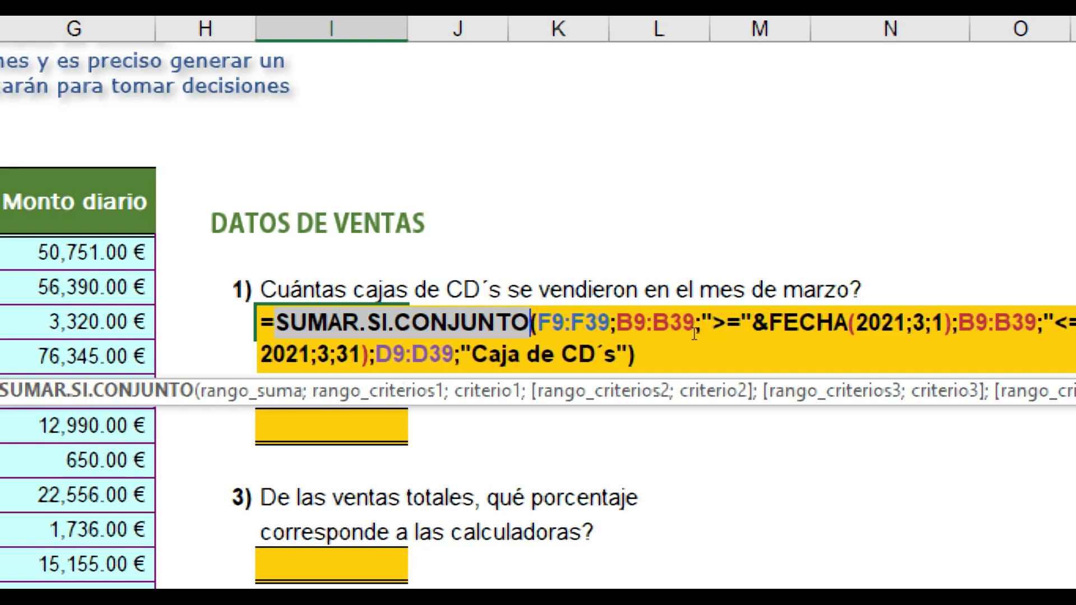
key(Return)
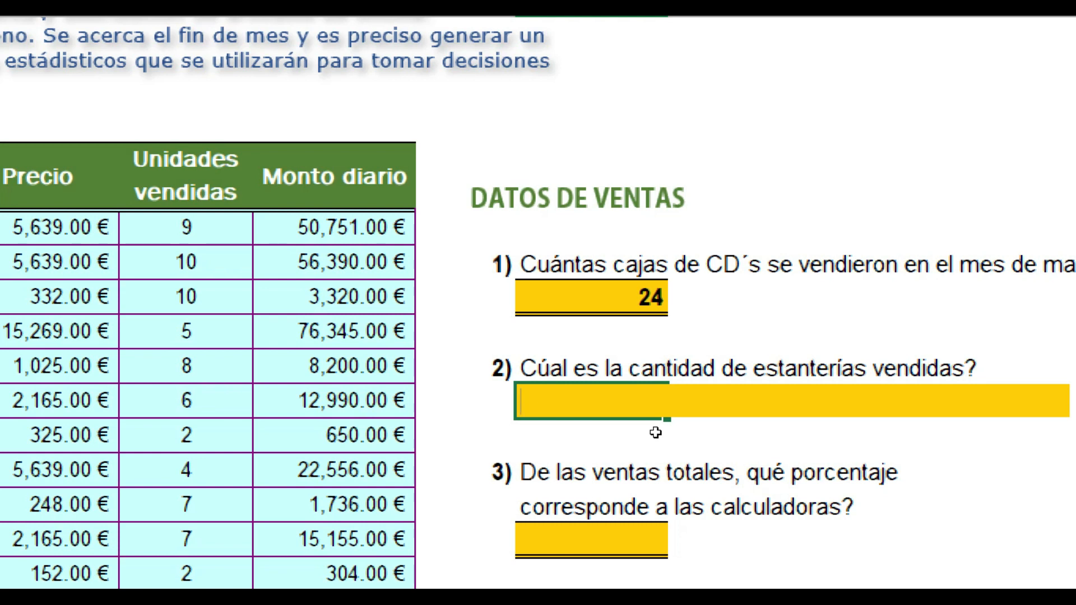
- Start a SUMAR.SI formula in the answer cell for question 2 on the quantity of estanterías sold
text(=suma)
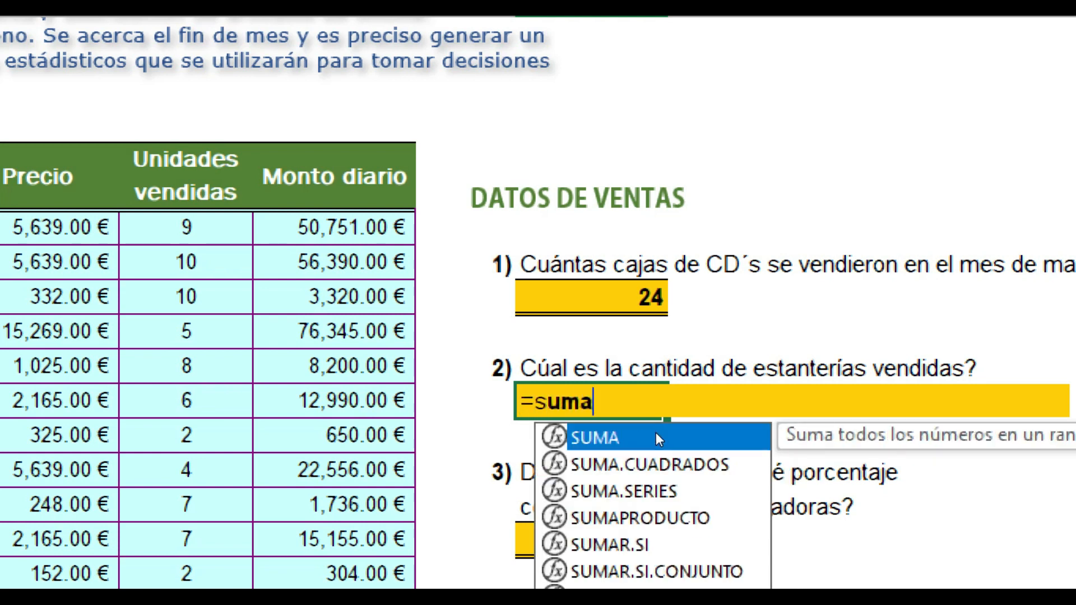
key(Down)
key(Down)
key(Down)
key(Down)
key(Tab)
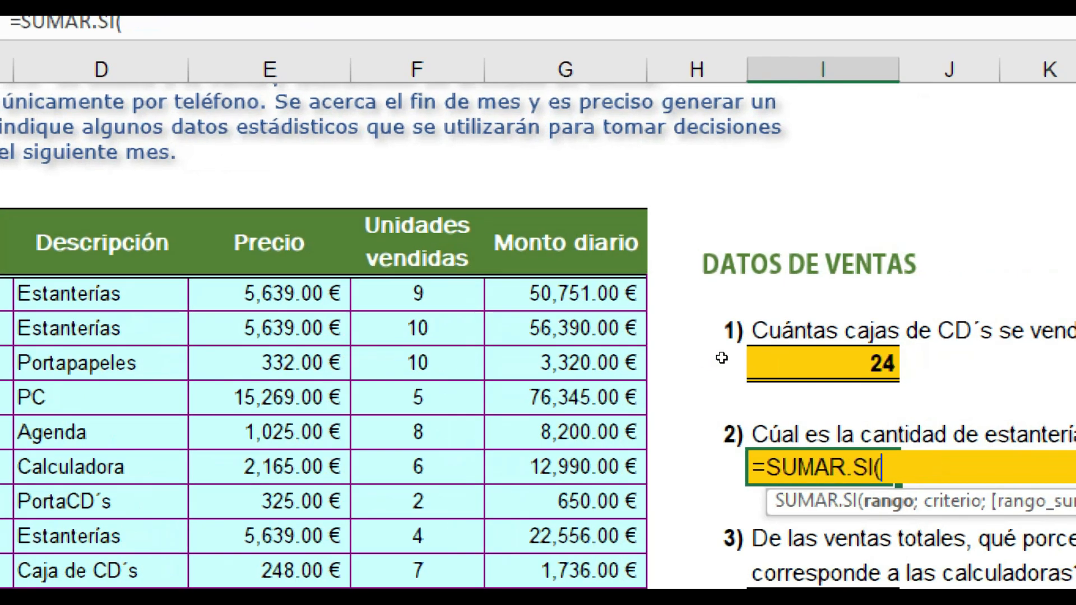
- Use the named range DESCRIPCION as the SUMAR.SI range and "estanterías" as its criterion
text(des)
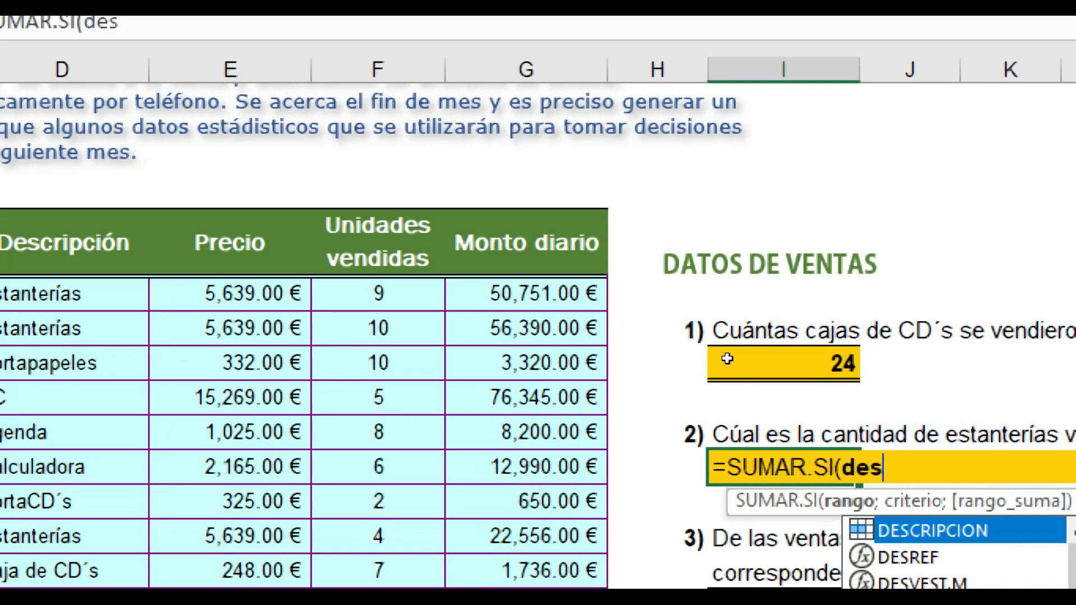
key(Tab)
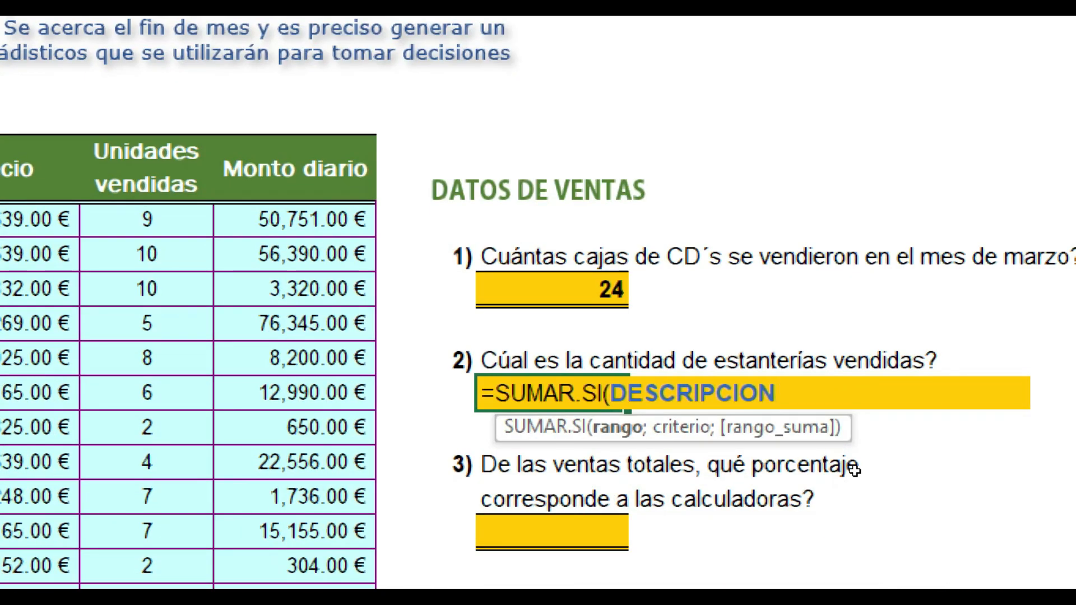
text(;"estanter)
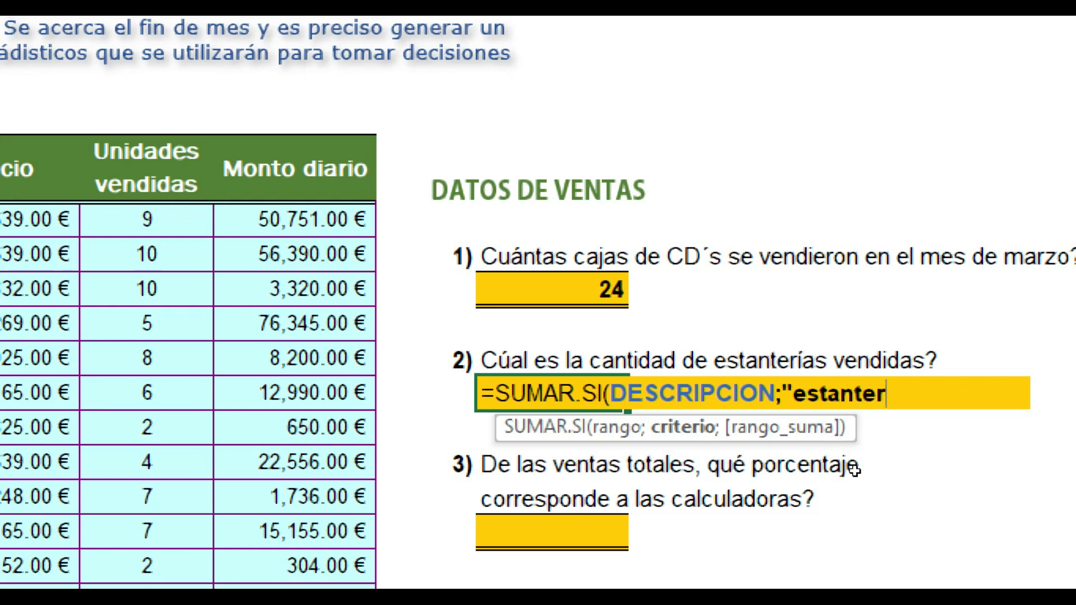
key(BackSpace)
text(rías";)
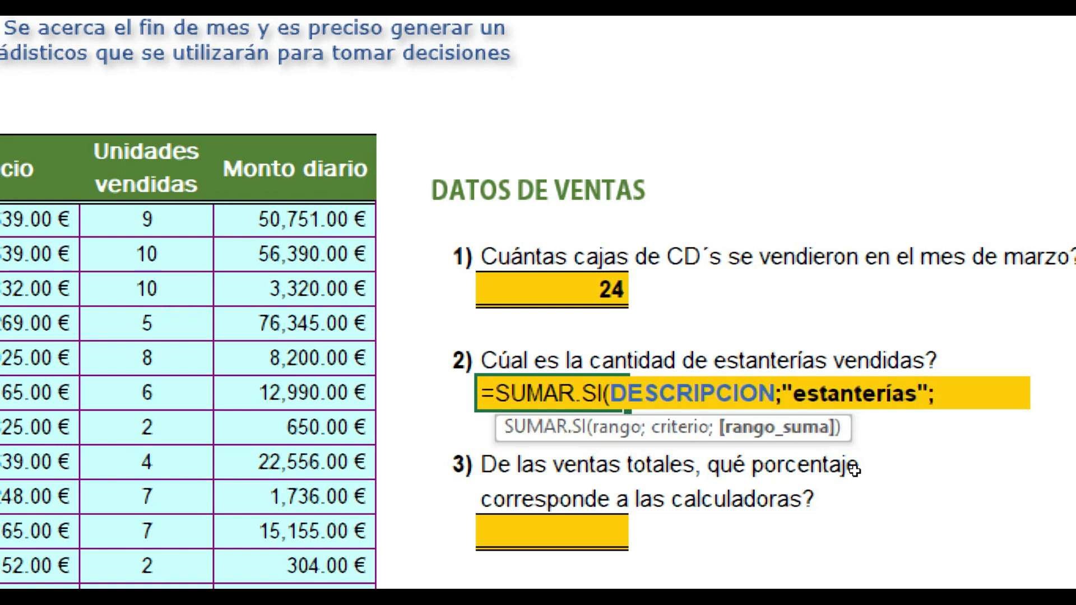
text())
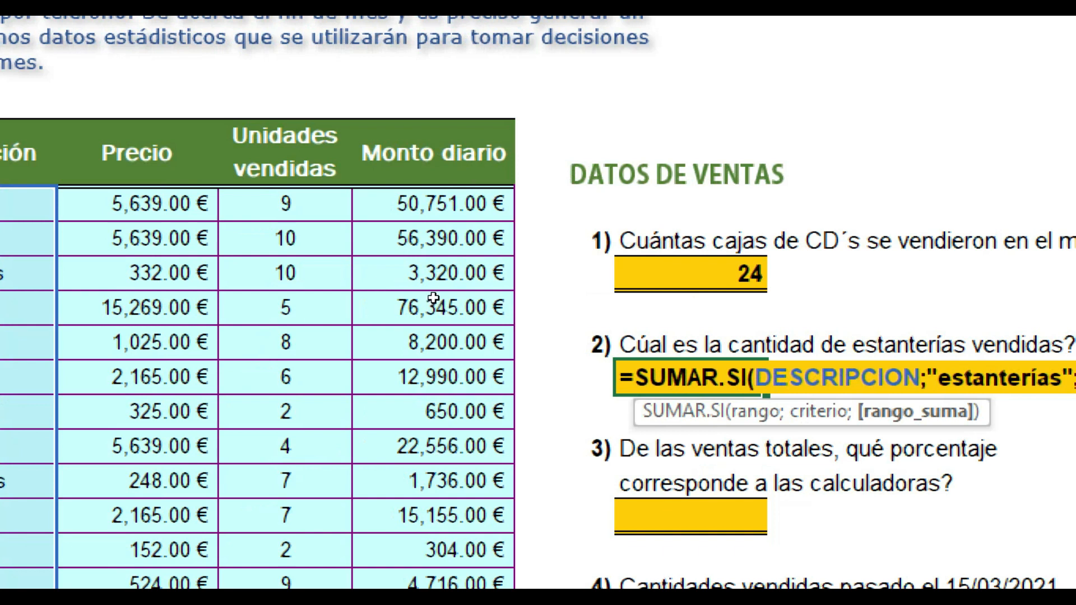
- Use the units sold range VENTASUNIDAD as the sum range and complete question 2's SUMAR.SI formula
drag(62, 198, 61, 302)
drag(427, 357, 429, 538)
scroll(702, 269, up, 3)
text())
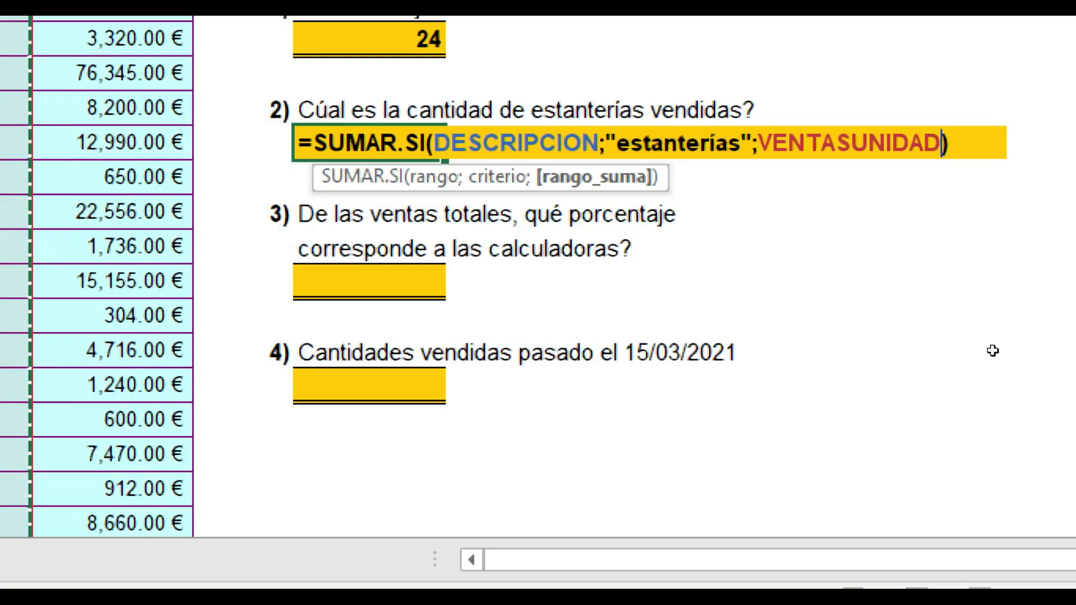
key(Return)
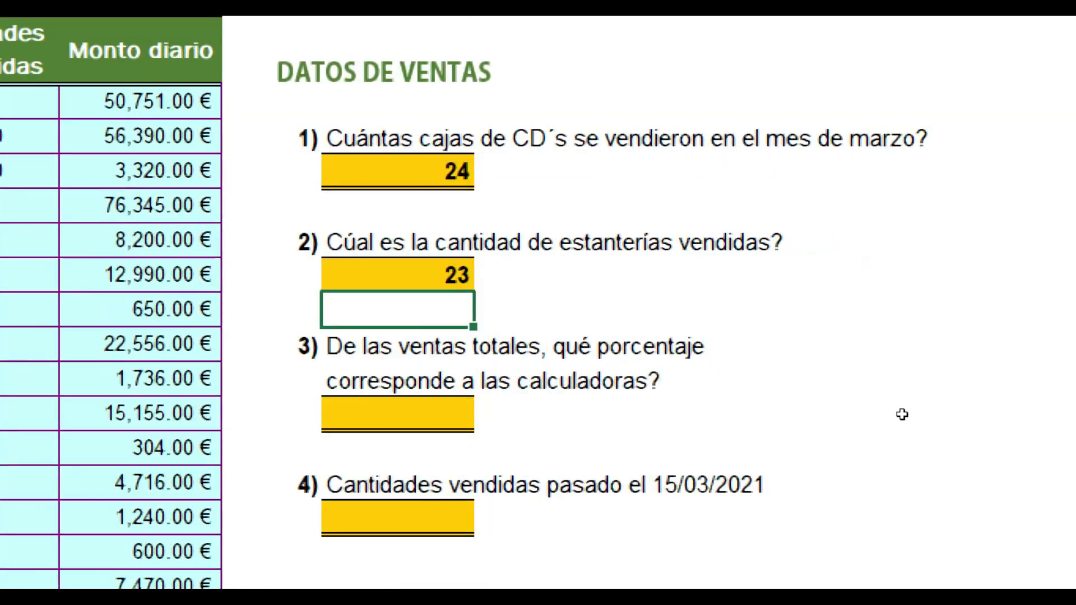
- Start a SUMAR.SI formula in the answer cell for question 3 on the calculators' percentage of total sales
click(641, 422)
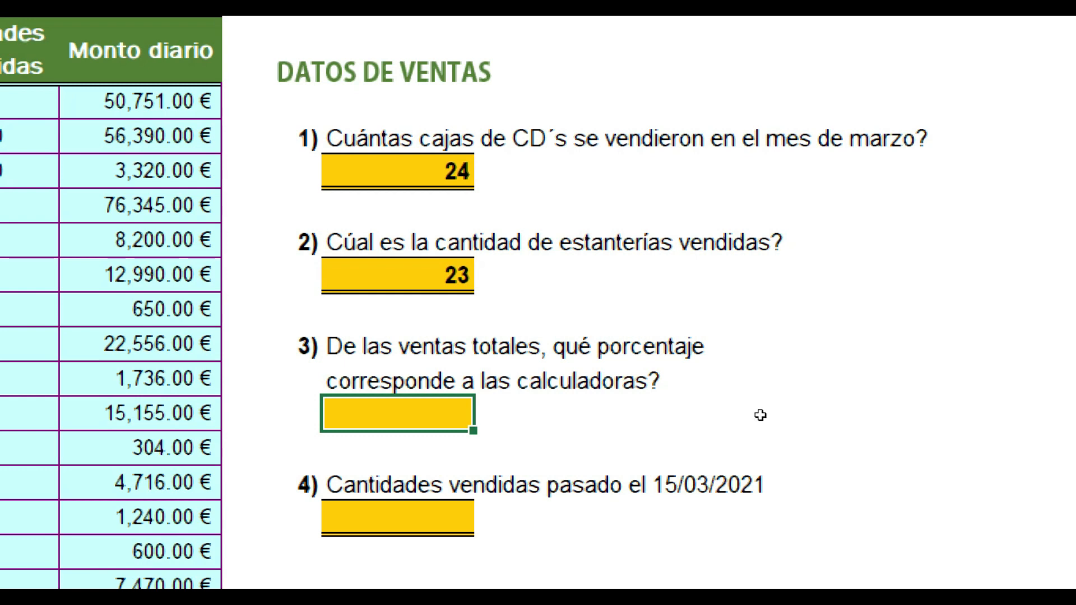
text(=)
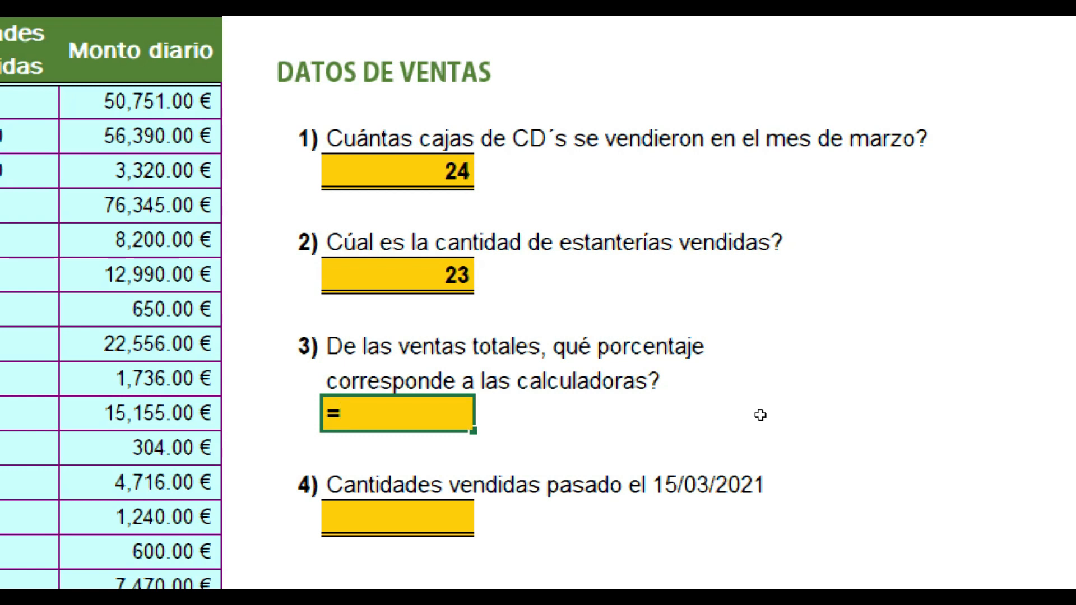
text(sum)
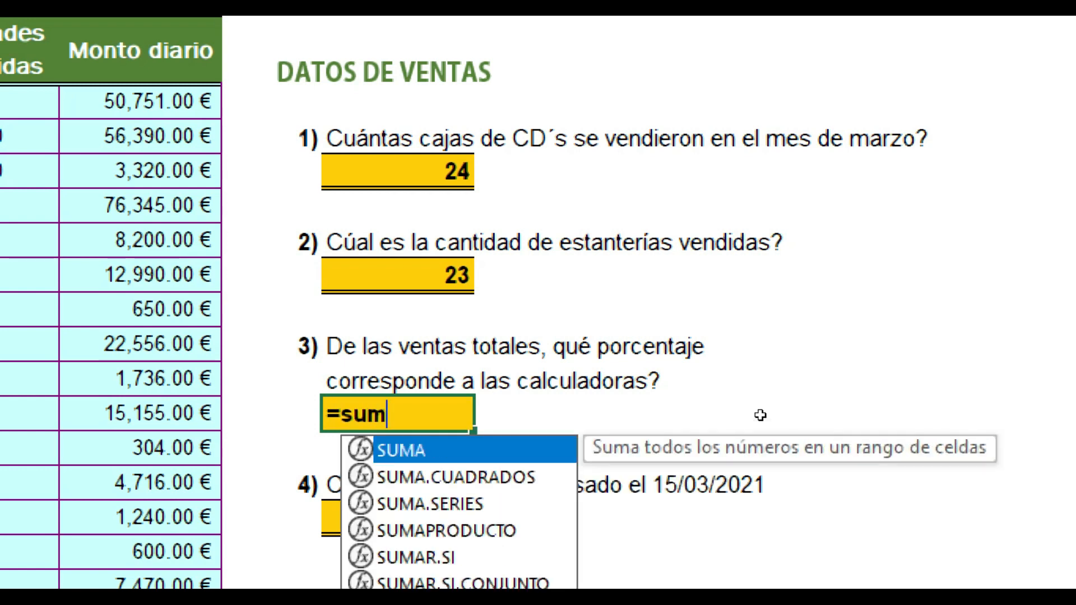
key(Down)
key(Down)
key(Down)
key(Down)
key(Tab)
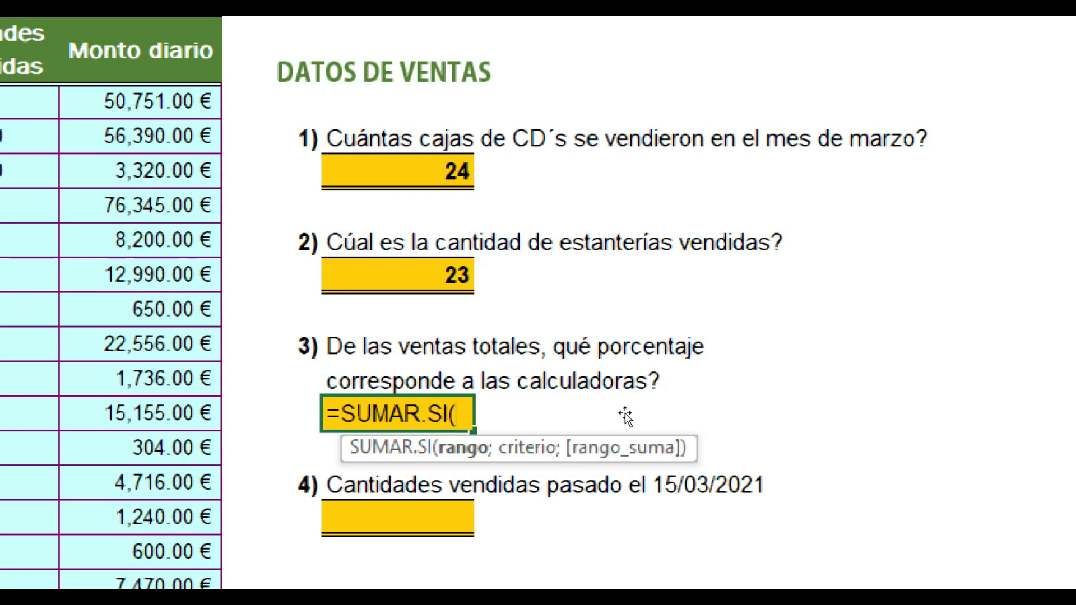
- Complete question 3's formula as =(SUMAR.SI(DESCRIPCION;"Calculadora";VENTAMONTO)*100)/SUMA(VENTAMONTO)/100
text(des)
key(Tab)
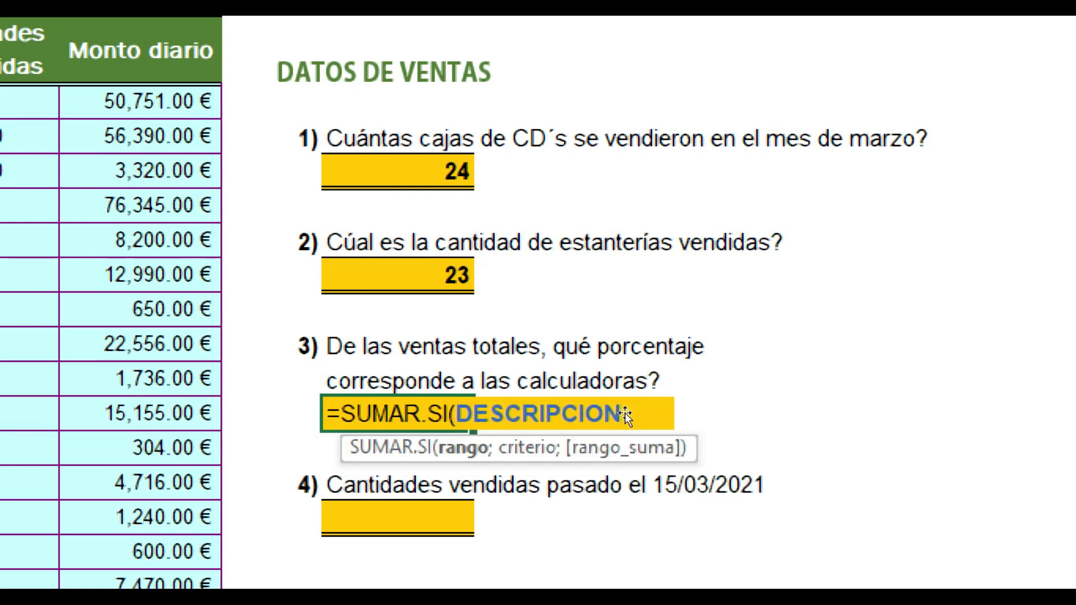
text(;)
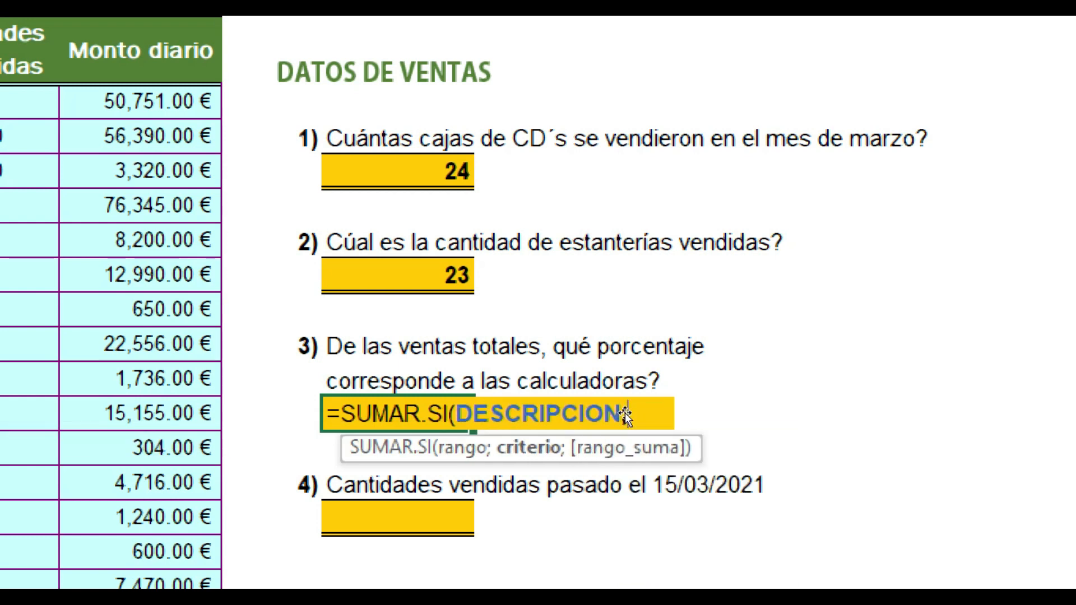
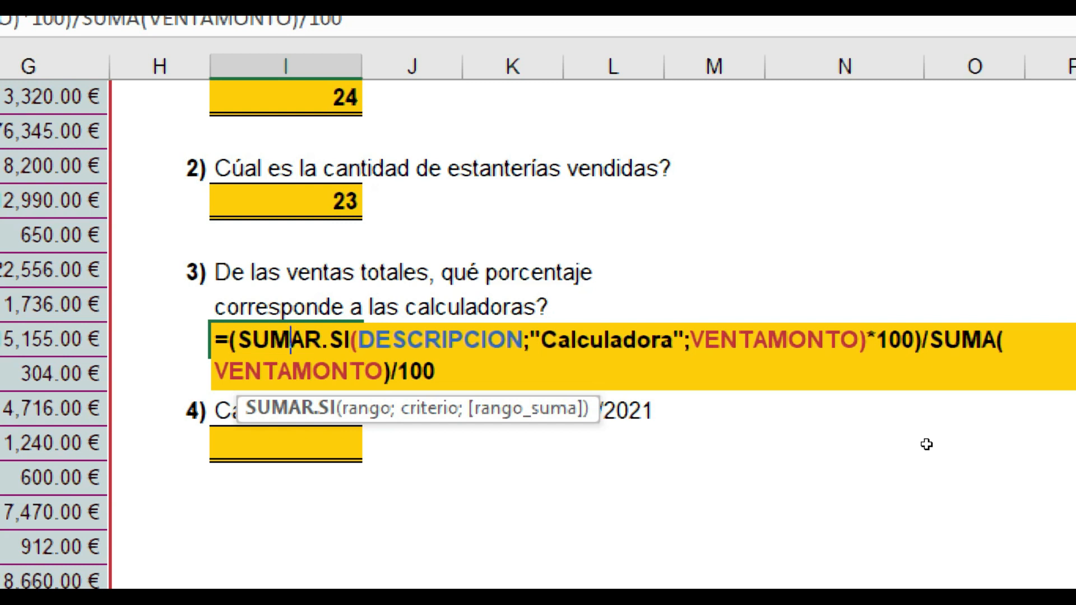
key(Return)
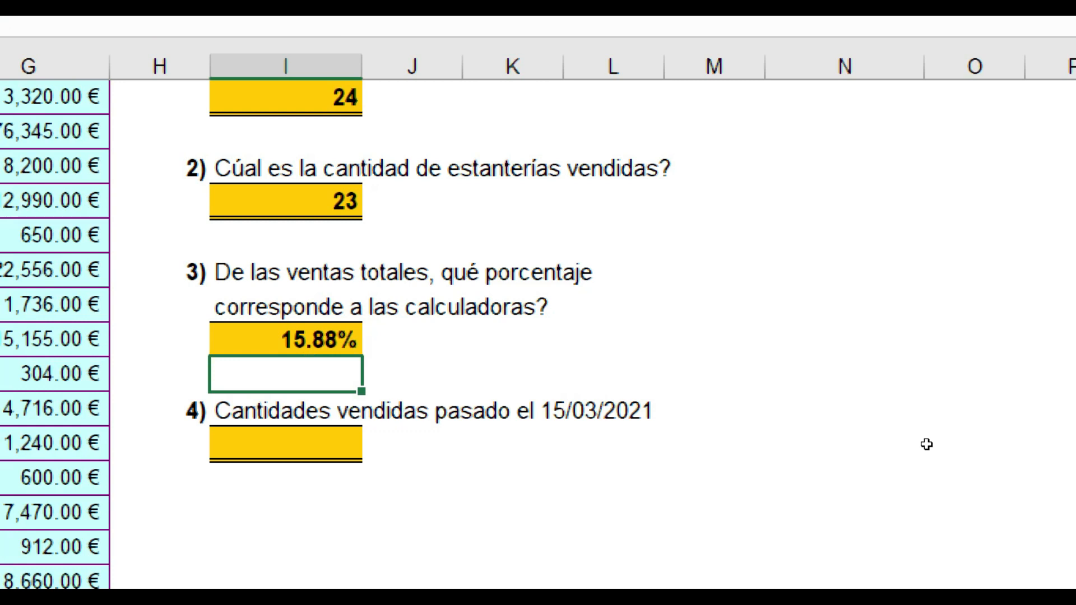
- Start a SUMAR.SI formula in the answer cell for question 4 on quantities sold past 15/03/2021
key(Down)
key(Down)
key(Down)
key(Up)
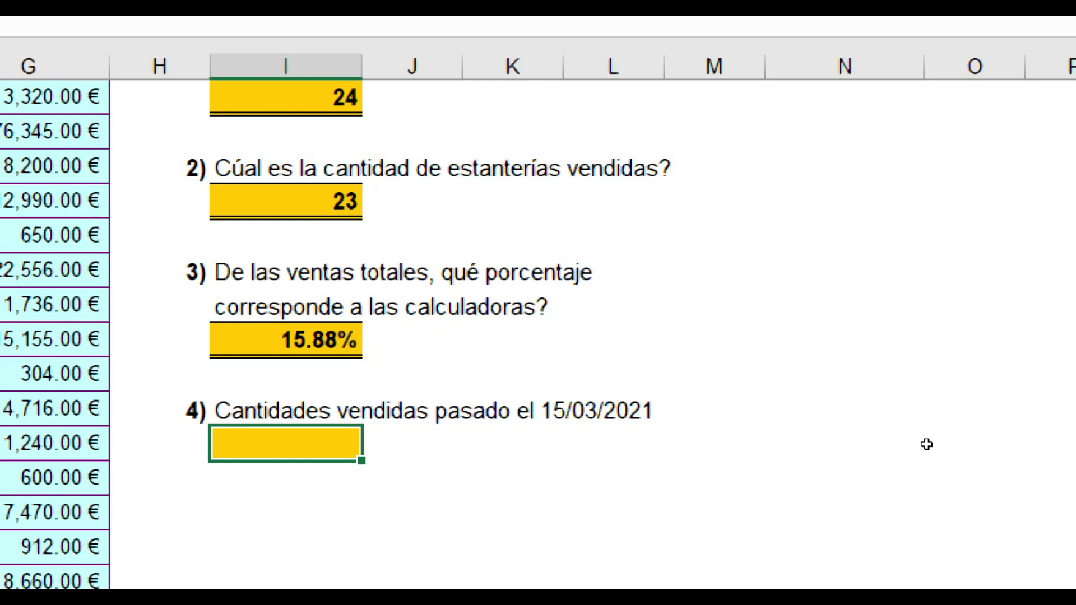
text(suma)
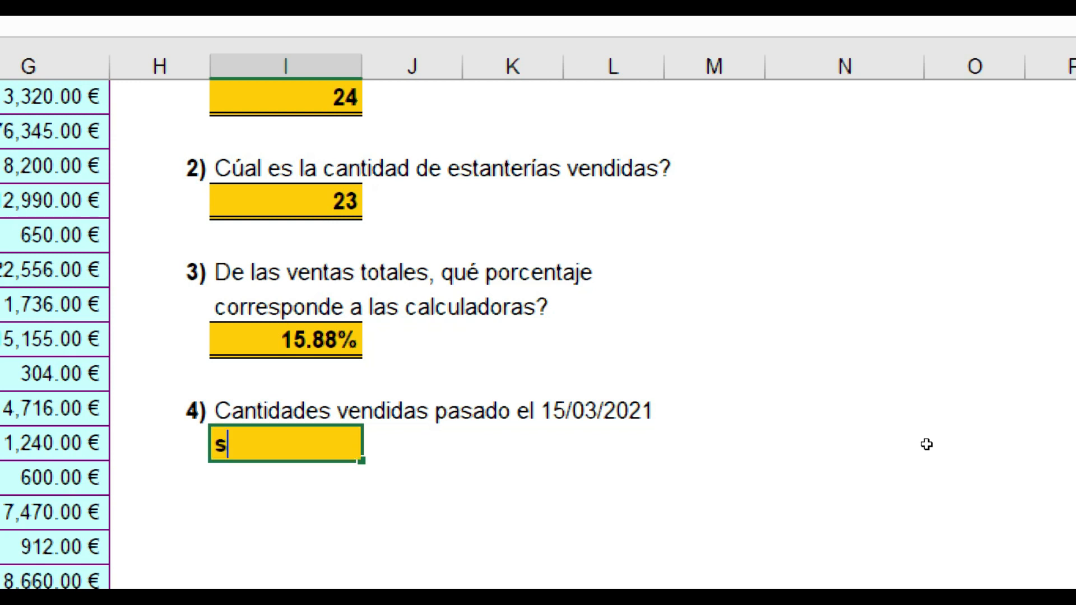
key(BackSpace)
key(BackSpace)
key(BackSpace)
key(BackSpace)
text(=suma)
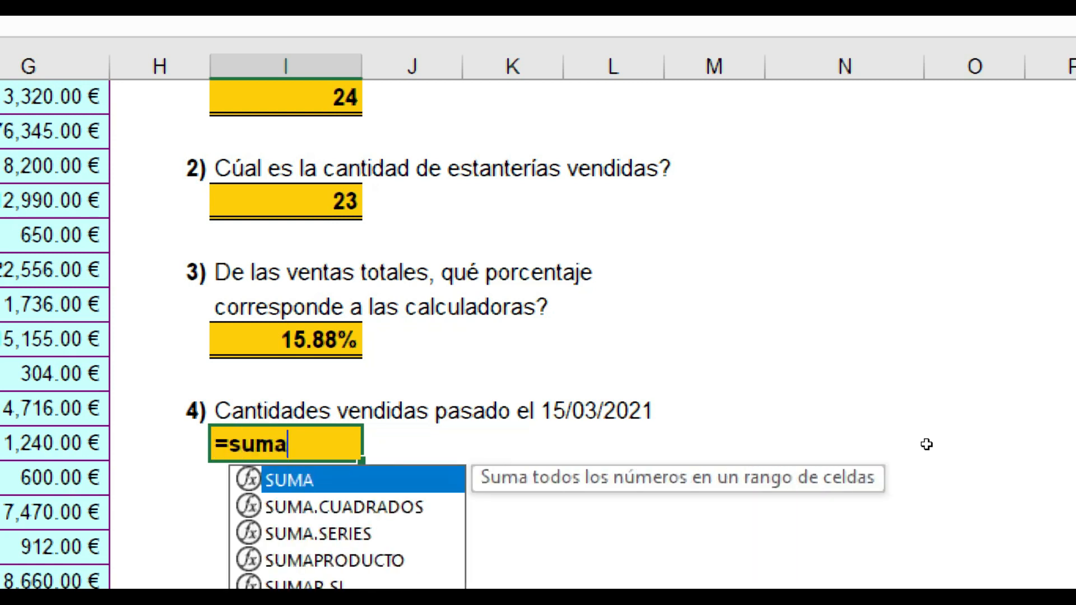
text(r)
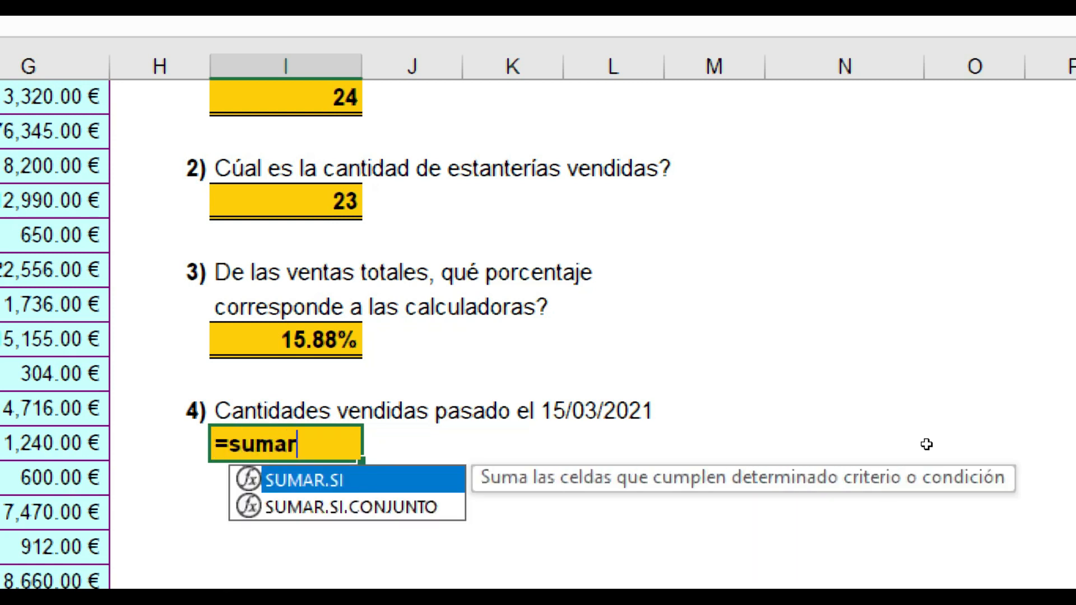
key(Tab)
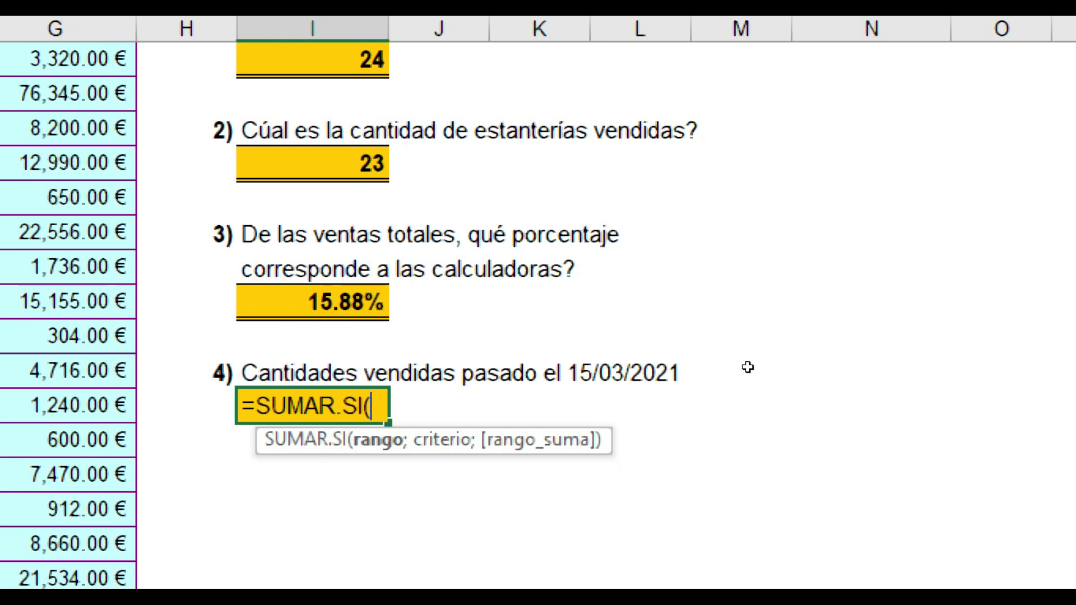
- Use the named range FECHAVENTA as the SUMAR.SI range and ">15/03/2021" as its criterion
text(fecha)
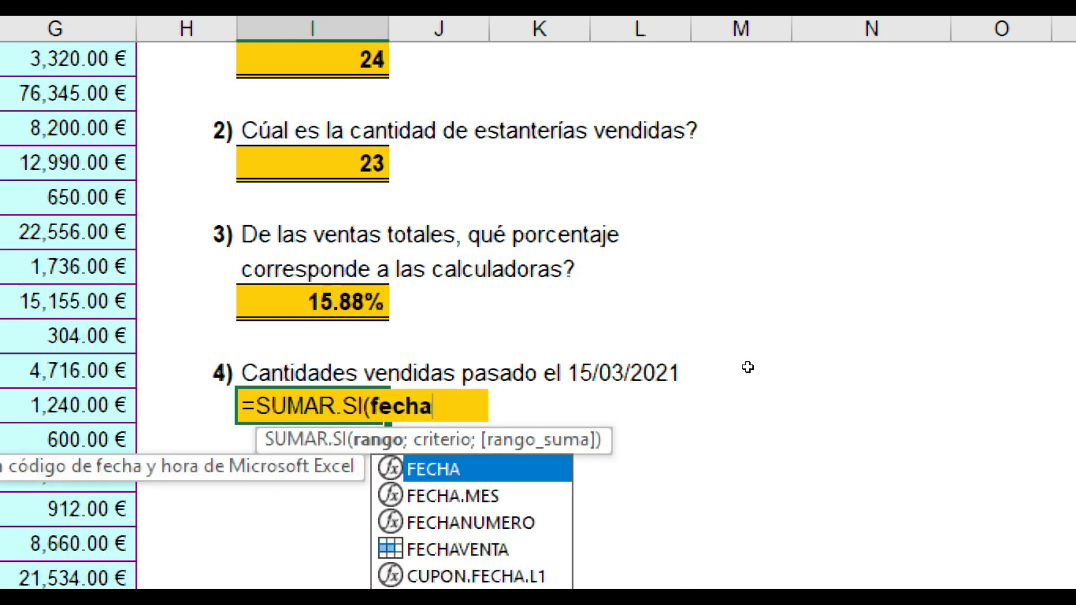
key(Down)
key(Down)
key(Down)
key(Tab)
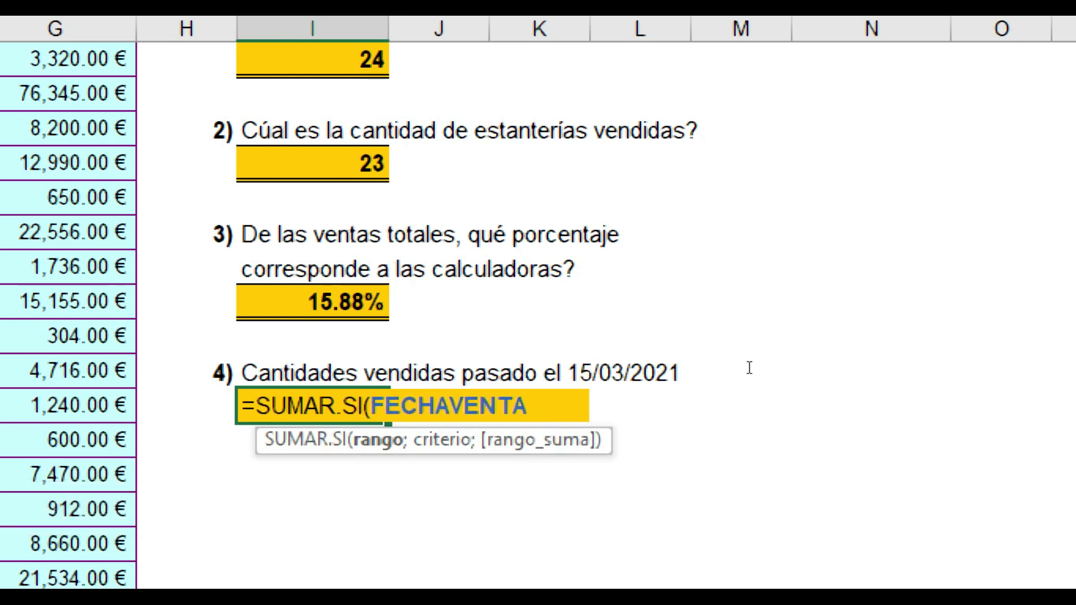
text(;)
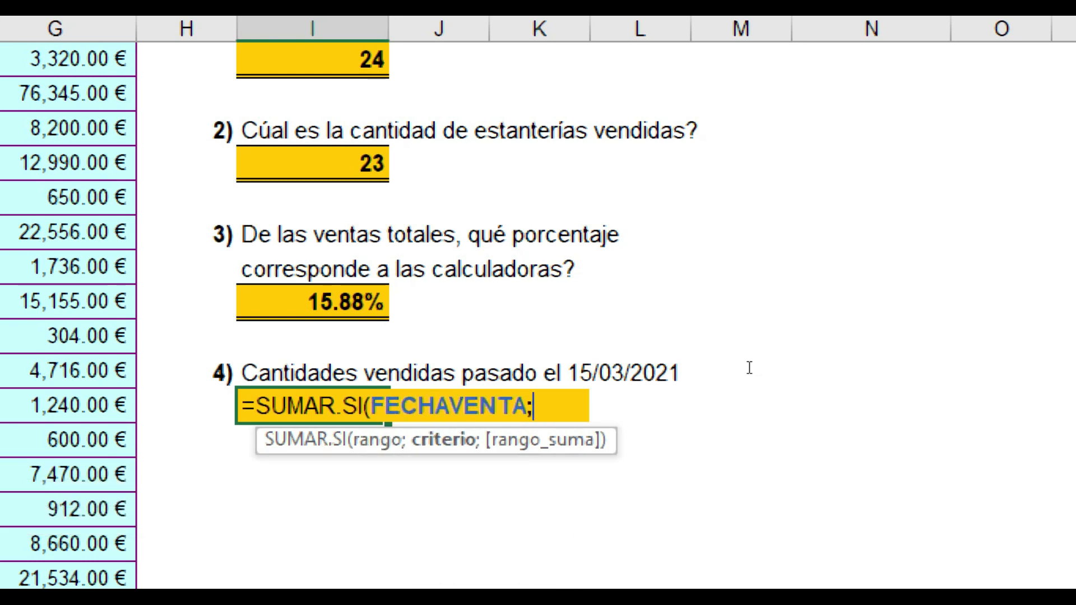
text(">15/03/2021")
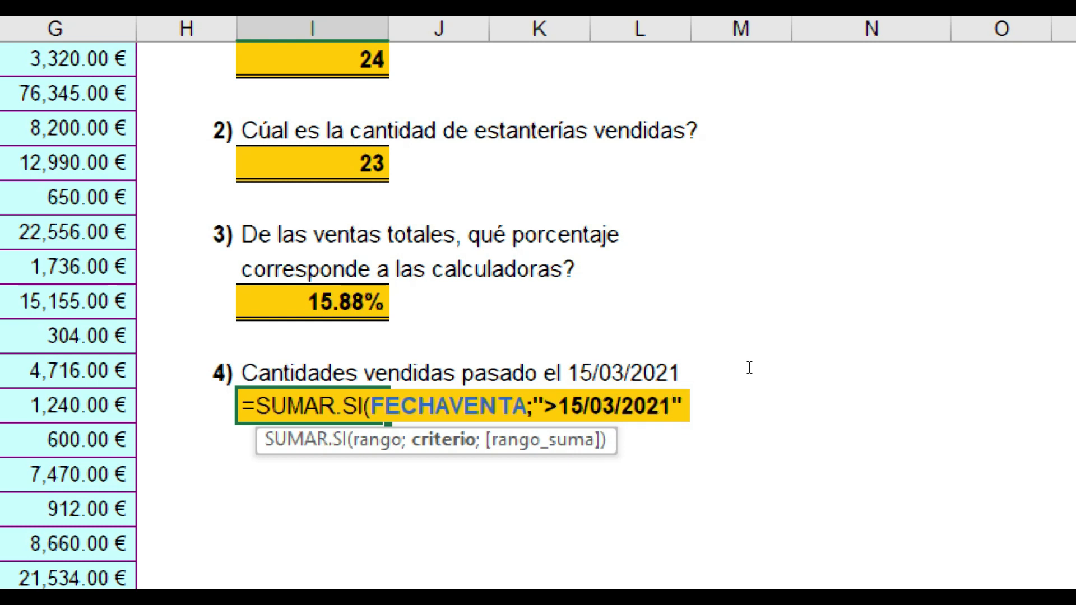
- Use the units sold range VENTASUNIDAD as the sum range and complete question 4's formula
text(;)
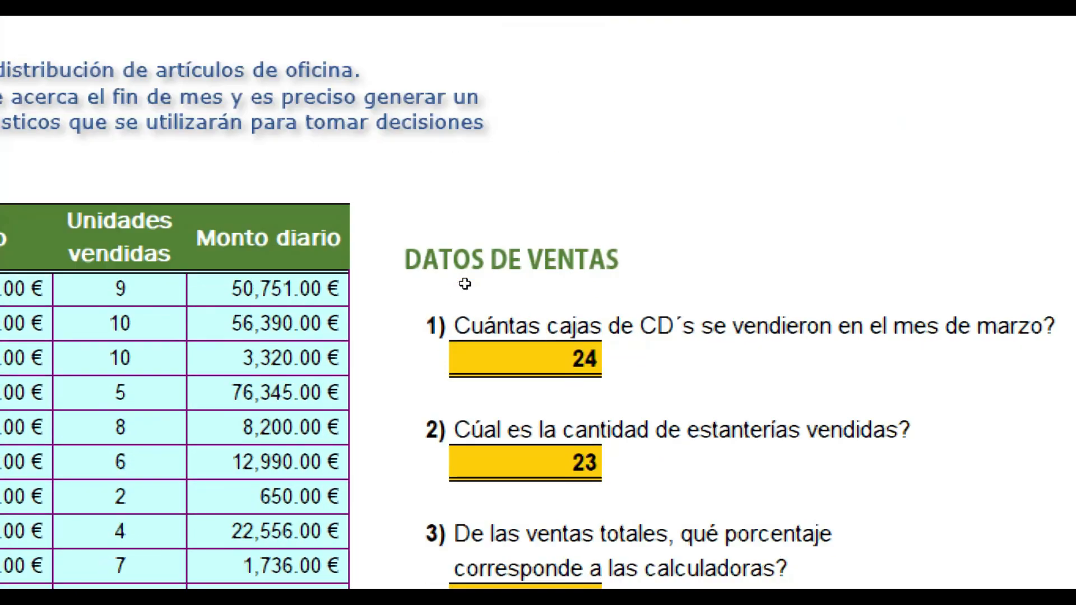
drag(120, 288, 120, 462)
mouse_move(426, 434)
mouse_down()
mouse_move(423, 576)
mouse_move(418, 543)
mouse_move(415, 555)
mouse_move(441, 448)
mouse_up()
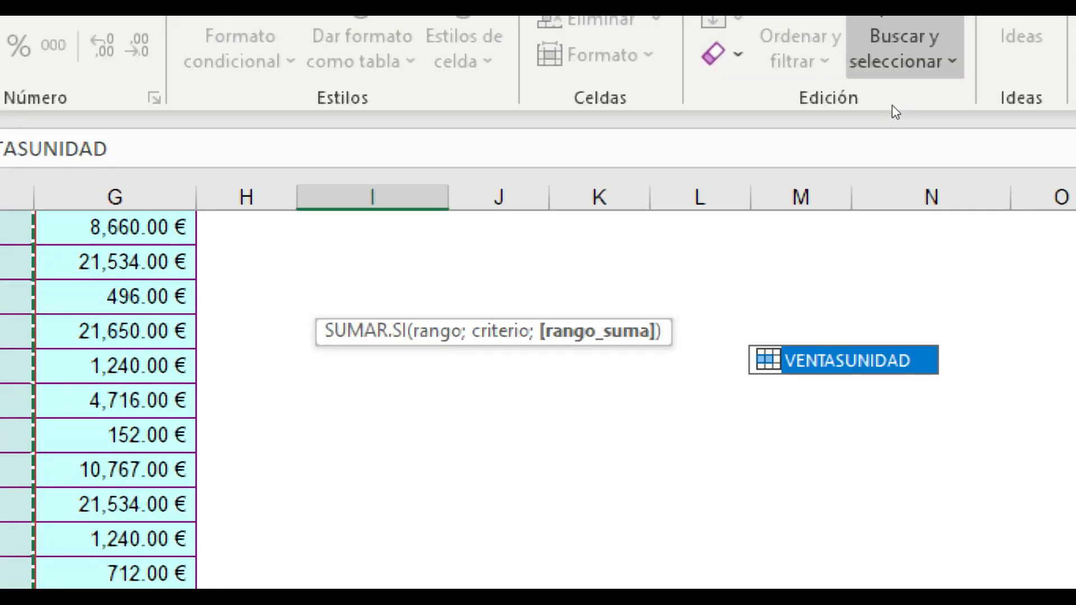
scroll(955, 229, up, 1)
scroll(954, 229, up, 2)
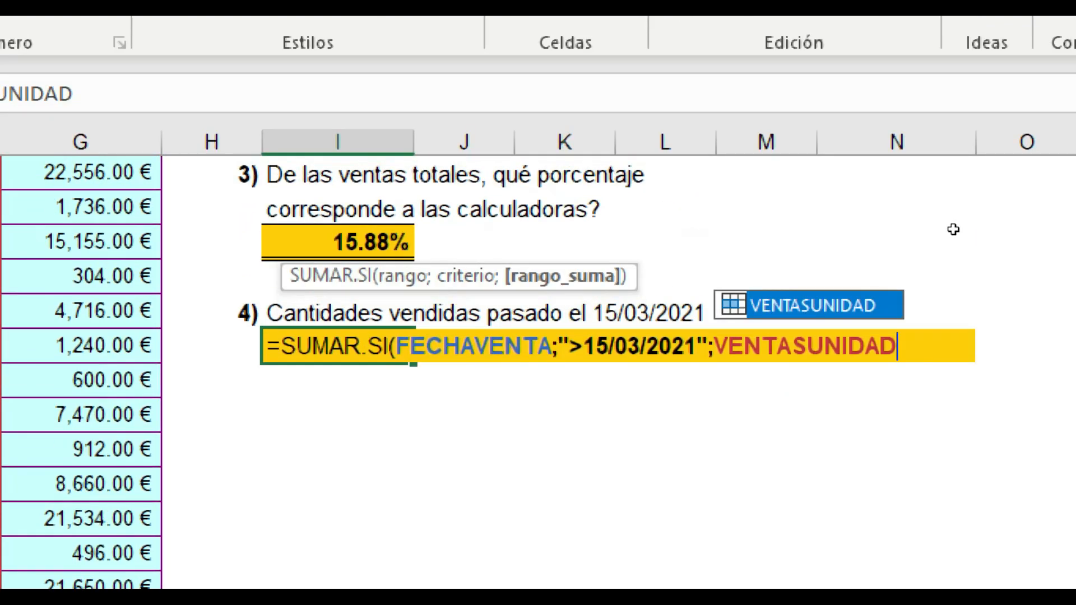
text())
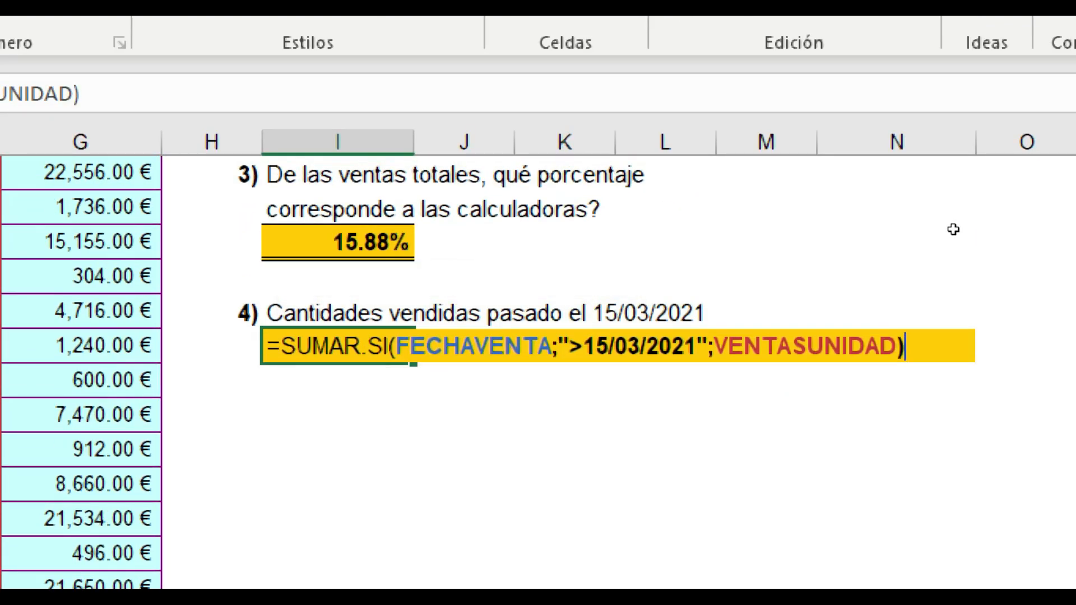
key(Return)
key(Up)
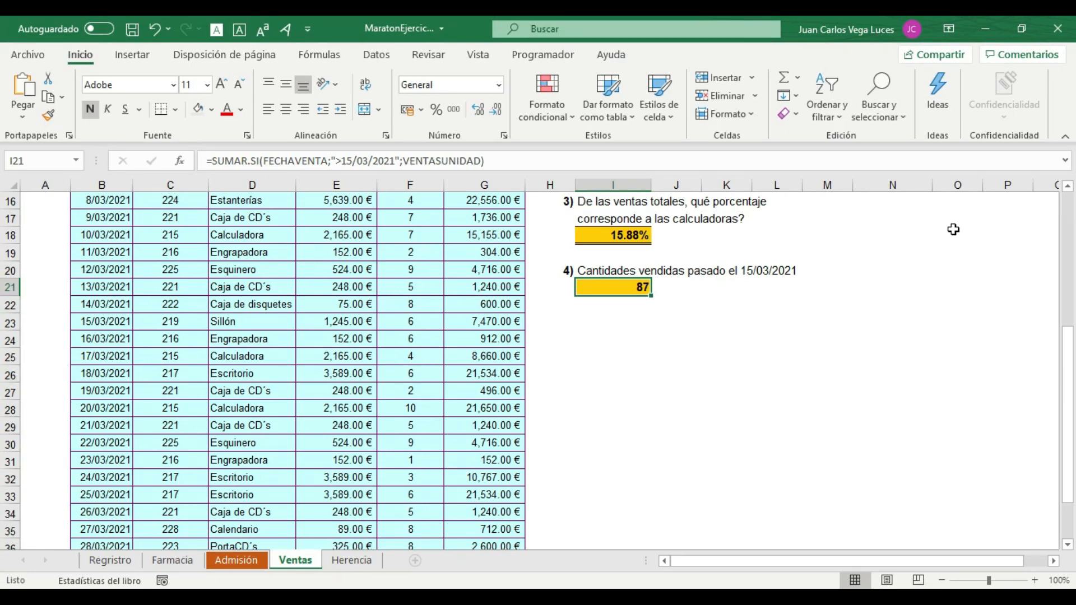
- Review the problem statement and the formulas in the answer cells for questions 1, 2 and 3
scroll(782, 326, up, 4)
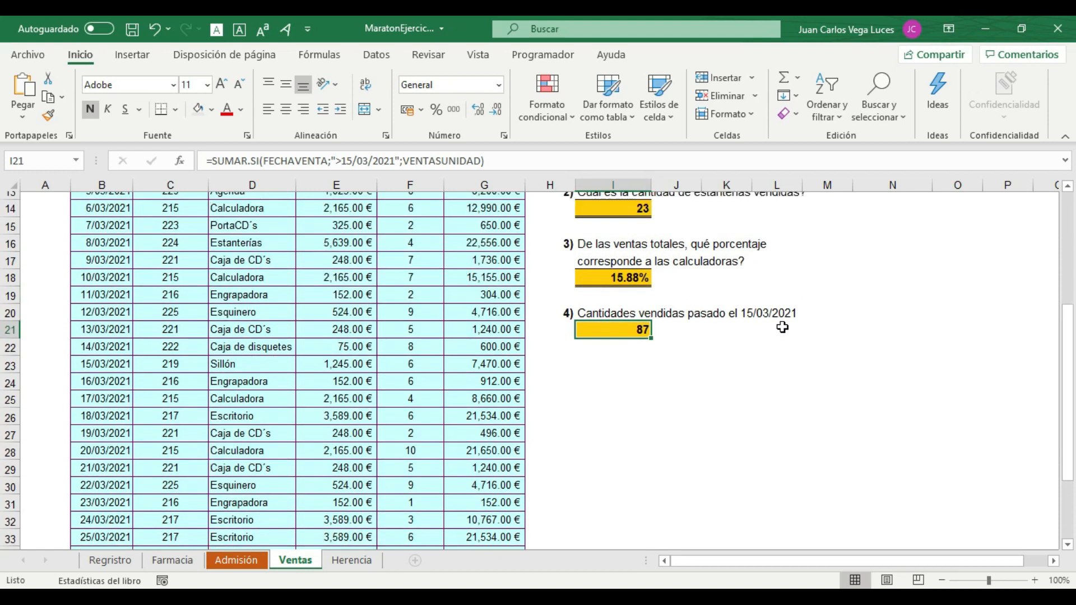
scroll(784, 327, up, 1)
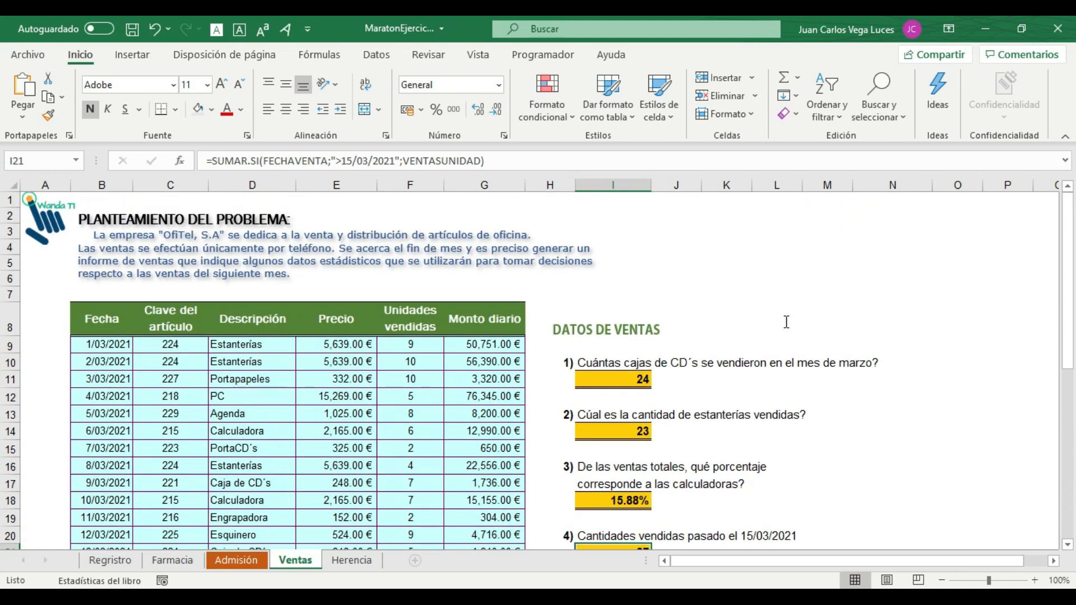
scroll(787, 322, down, 1)
click(641, 332)
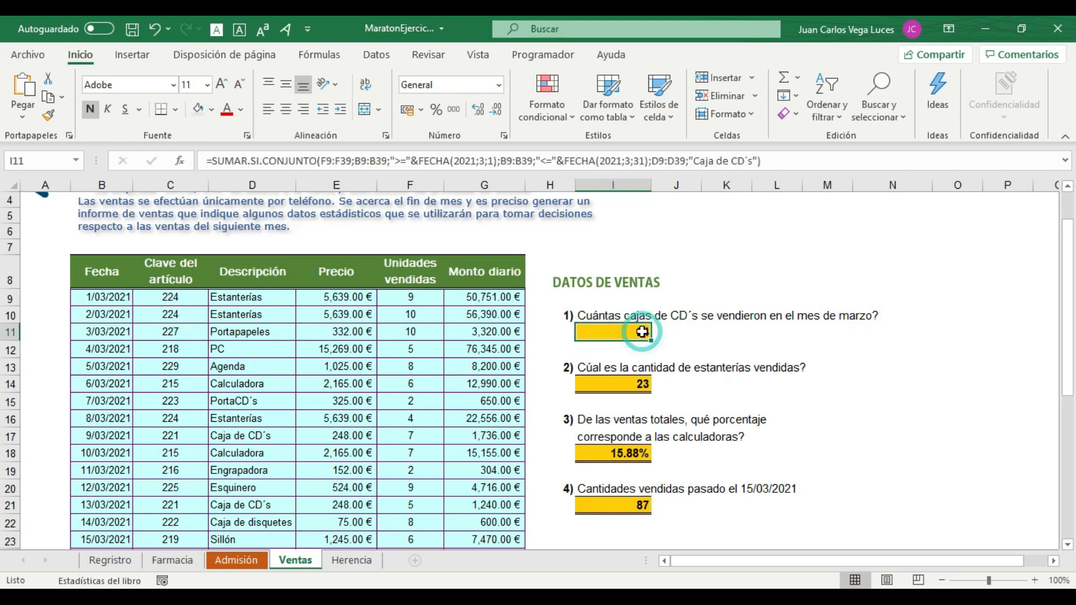
click(634, 385)
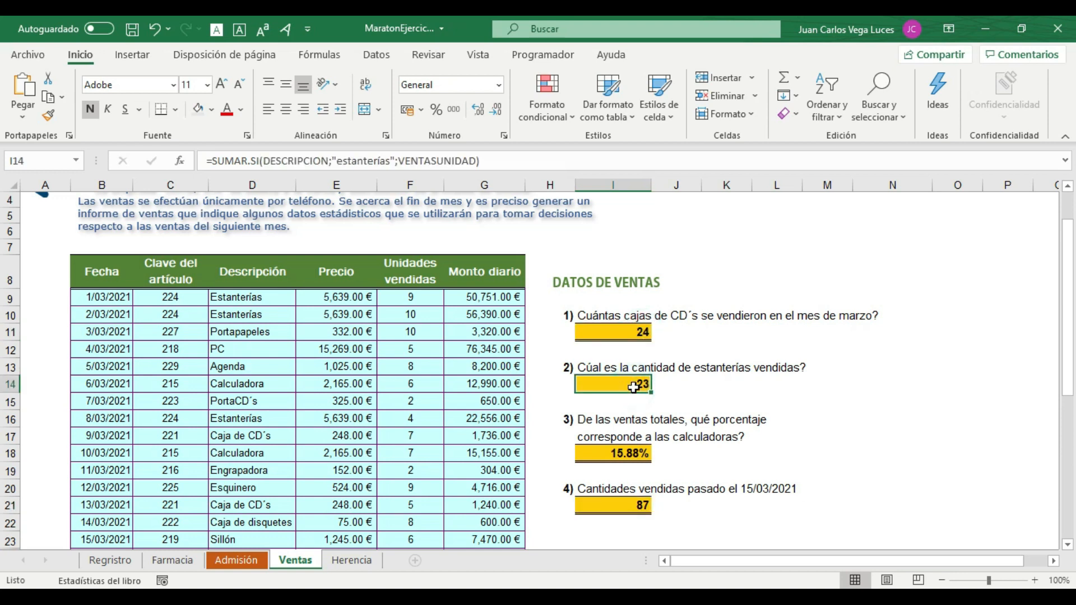
click(629, 453)
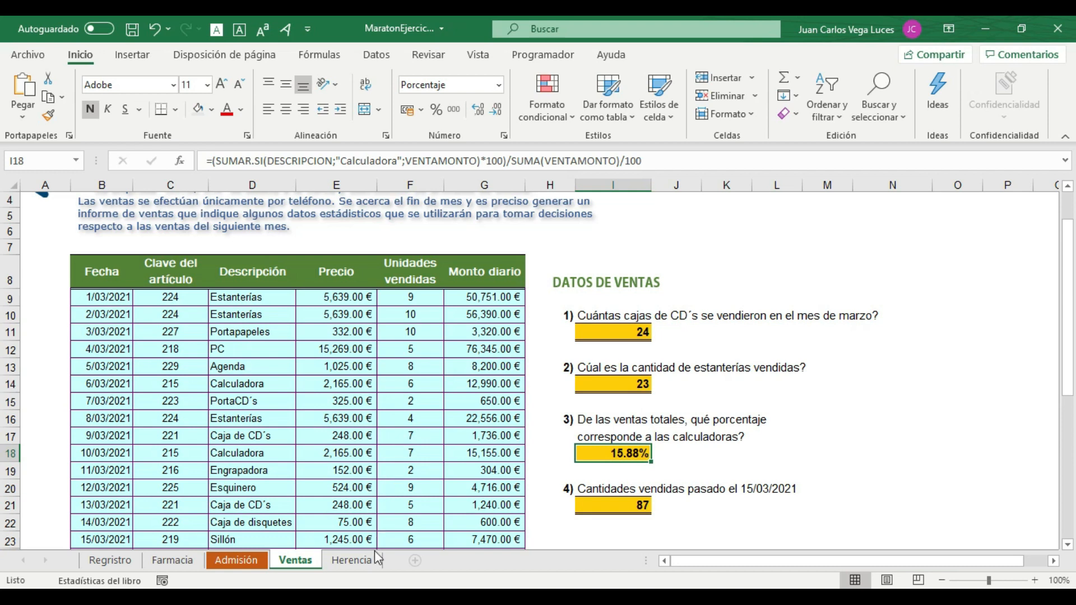
- Open the Herencia sheet and examine the first individual's spouse, children and inheritance cells, ending on the empty spouse amount cell F9
click(353, 561)
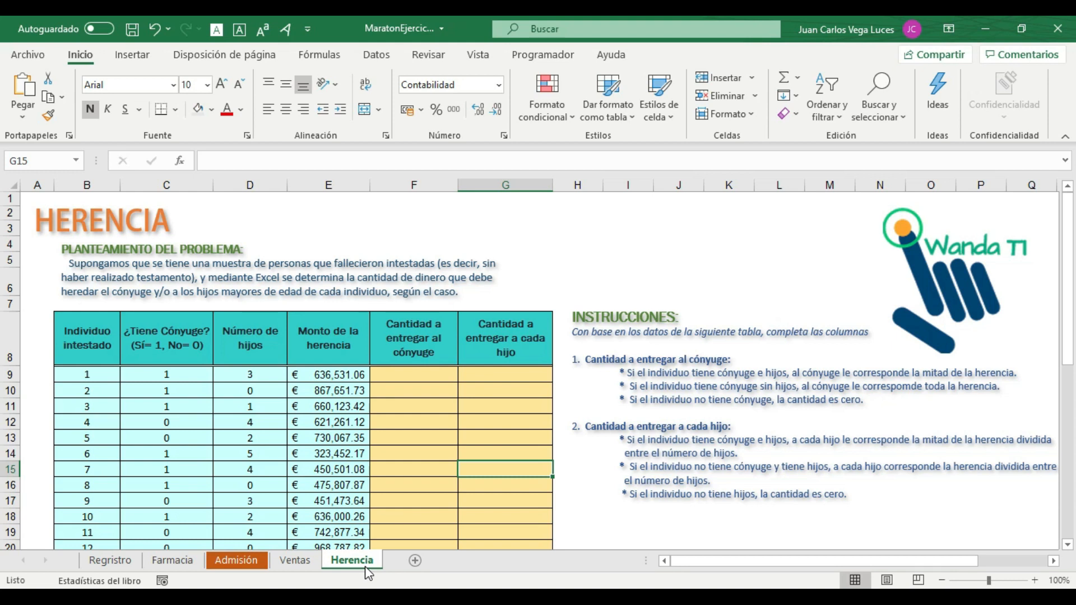
click(415, 381)
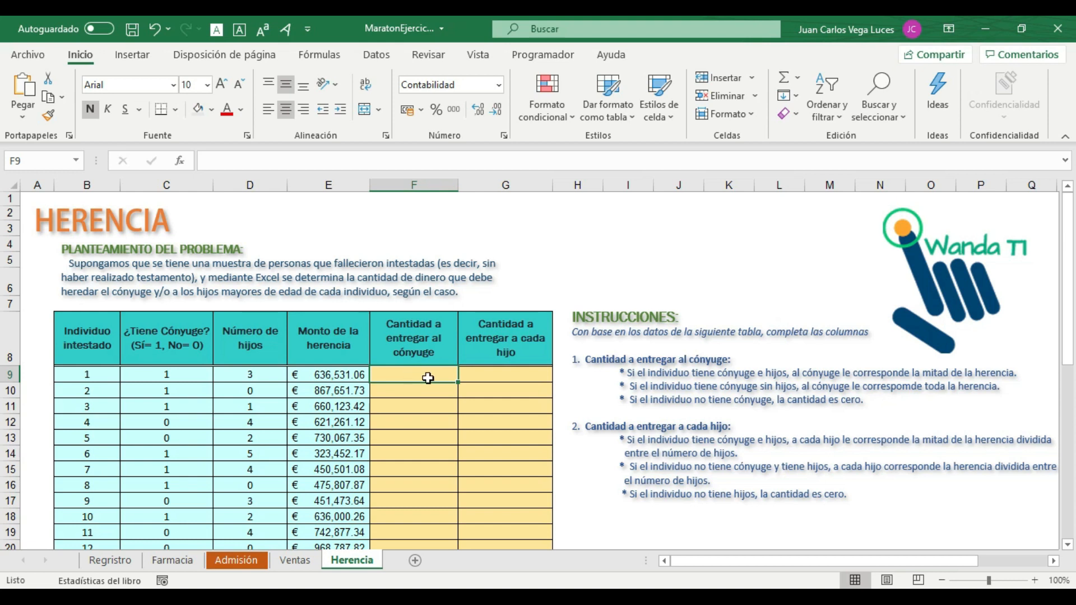
click(108, 380)
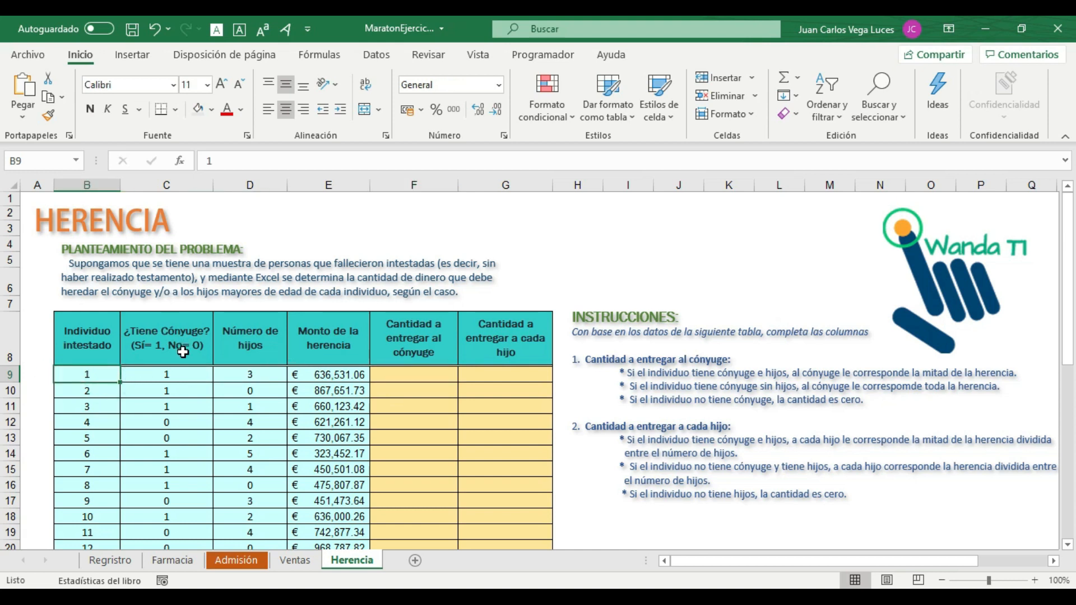
click(178, 375)
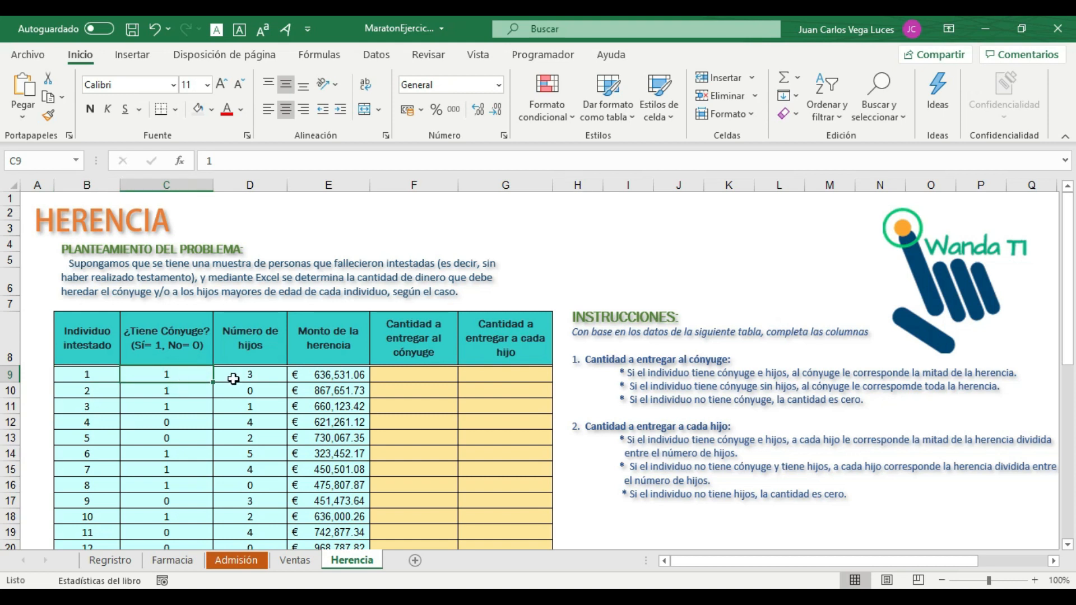
click(253, 376)
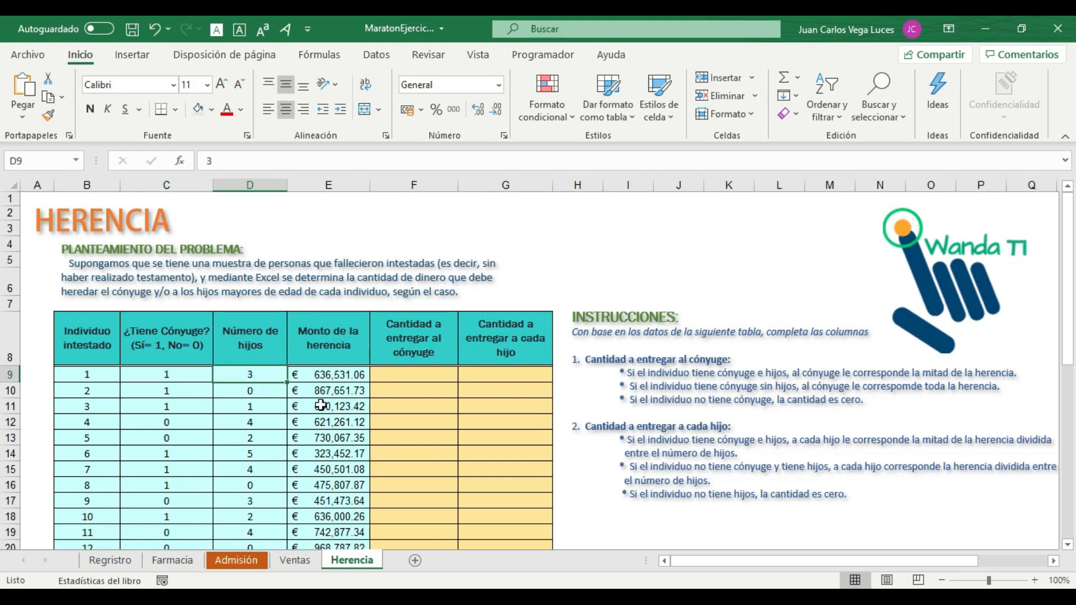
click(336, 375)
drag(406, 375, 432, 372)
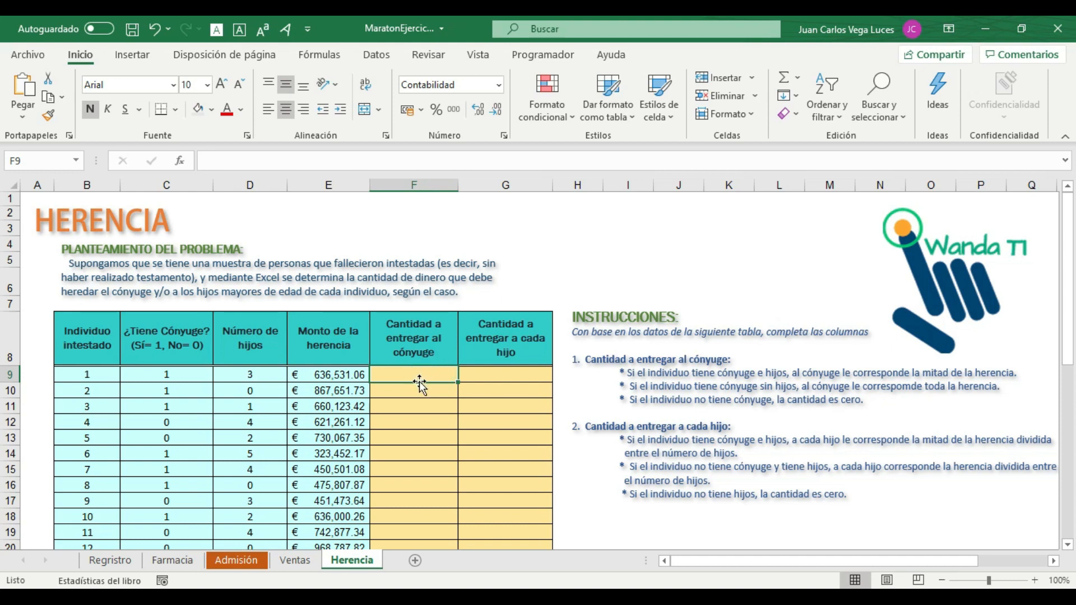
- Review the instructions for the amount due to the spouse, focusing on the rule for individuals with both spouse and children
click(476, 374)
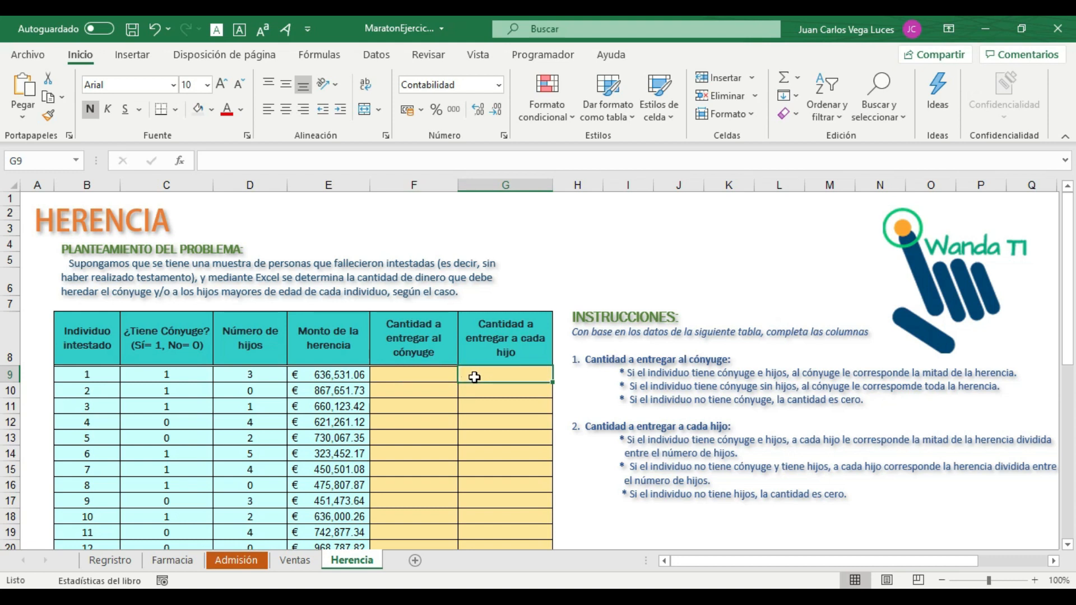
scroll(718, 389, down, 1)
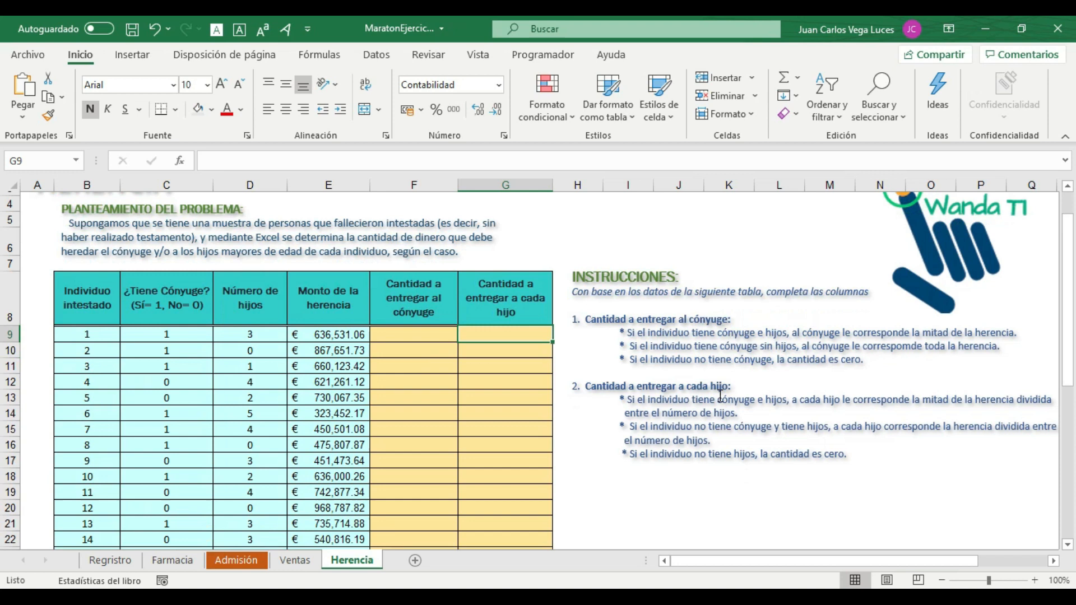
drag(585, 315, 866, 359)
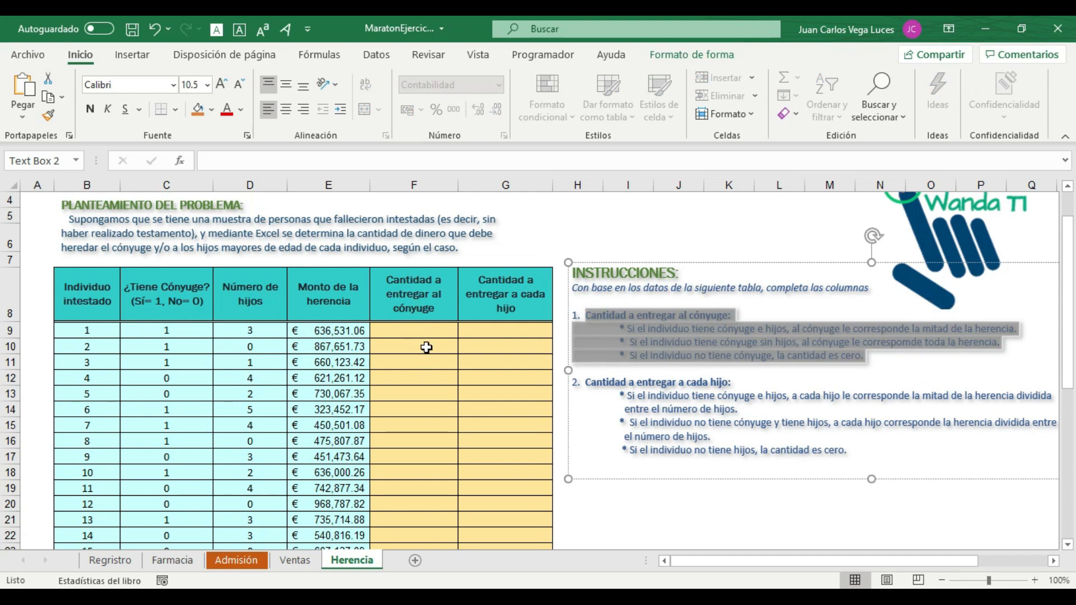
click(659, 341)
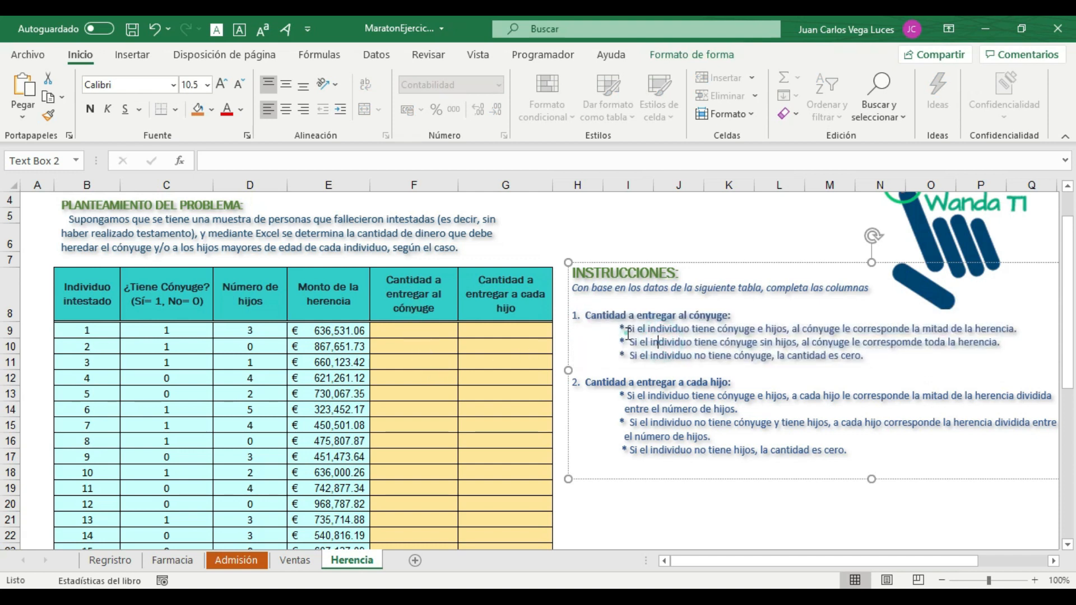
drag(626, 329, 866, 358)
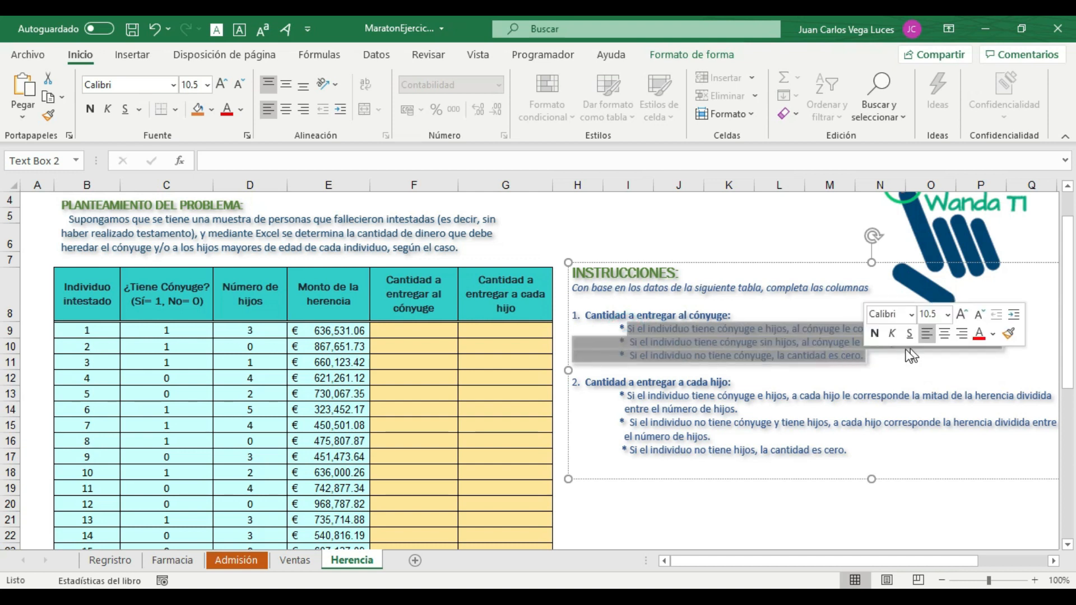
click(822, 341)
drag(619, 329, 1017, 331)
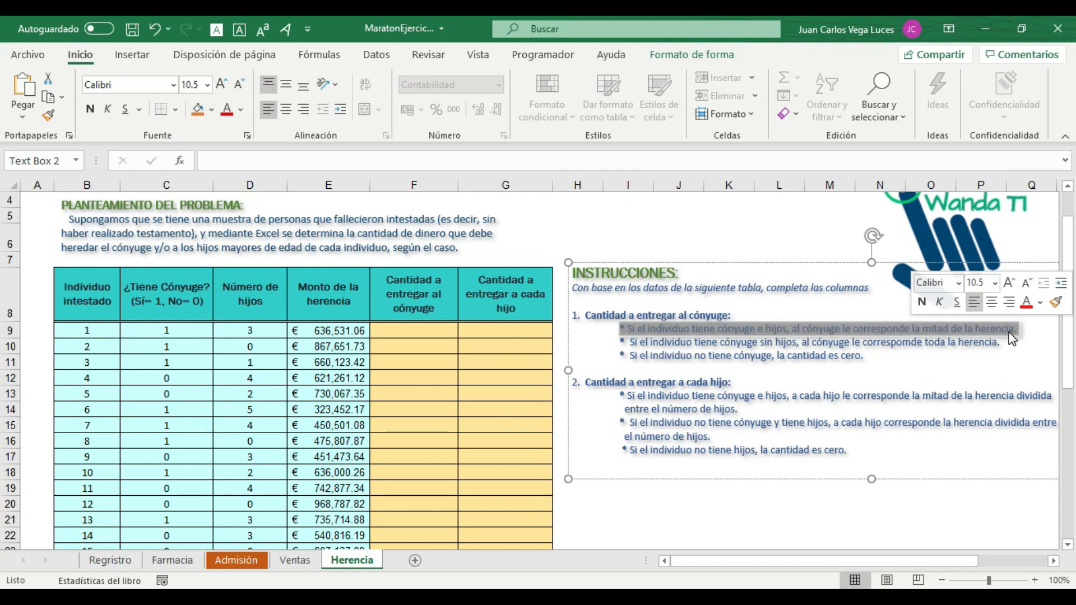
click(776, 329)
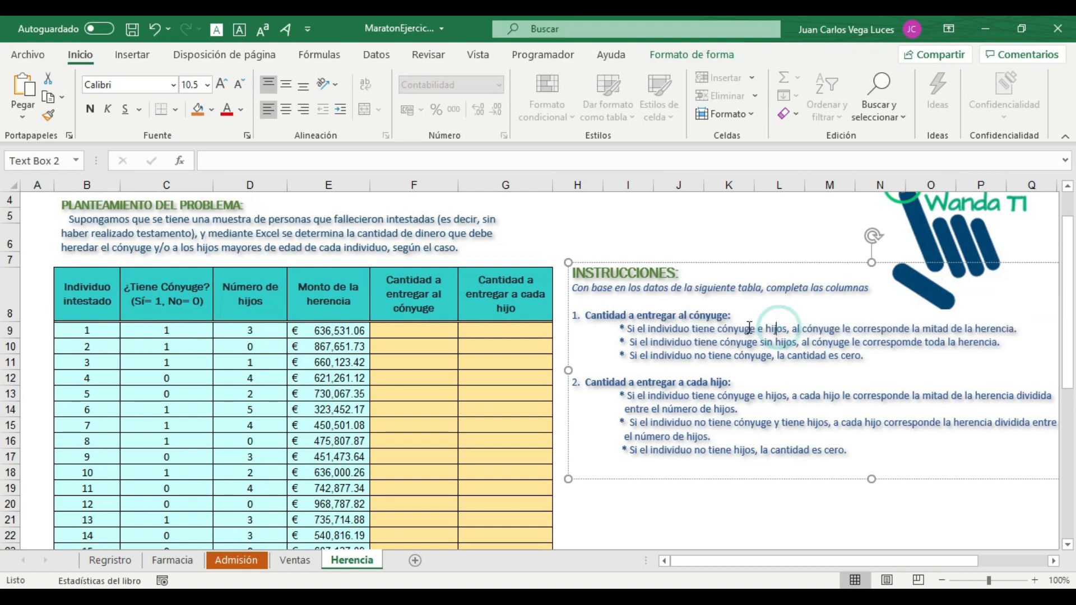
drag(693, 329, 1000, 328)
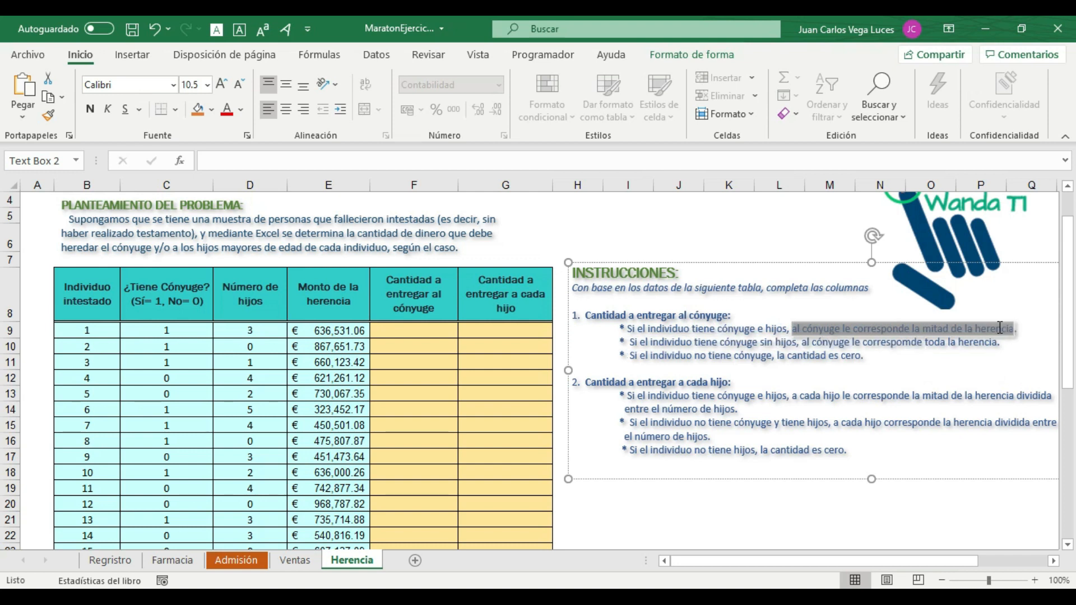
- Start the spouse amount formula in F9 with a Y function testing C9=1 and D9>=1
click(438, 331)
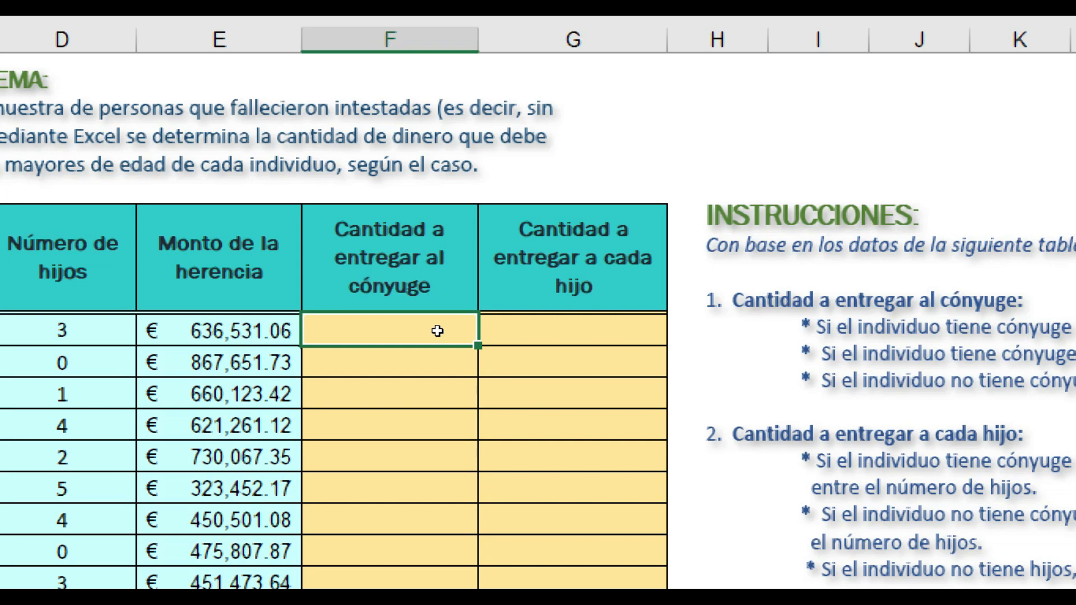
text(=)
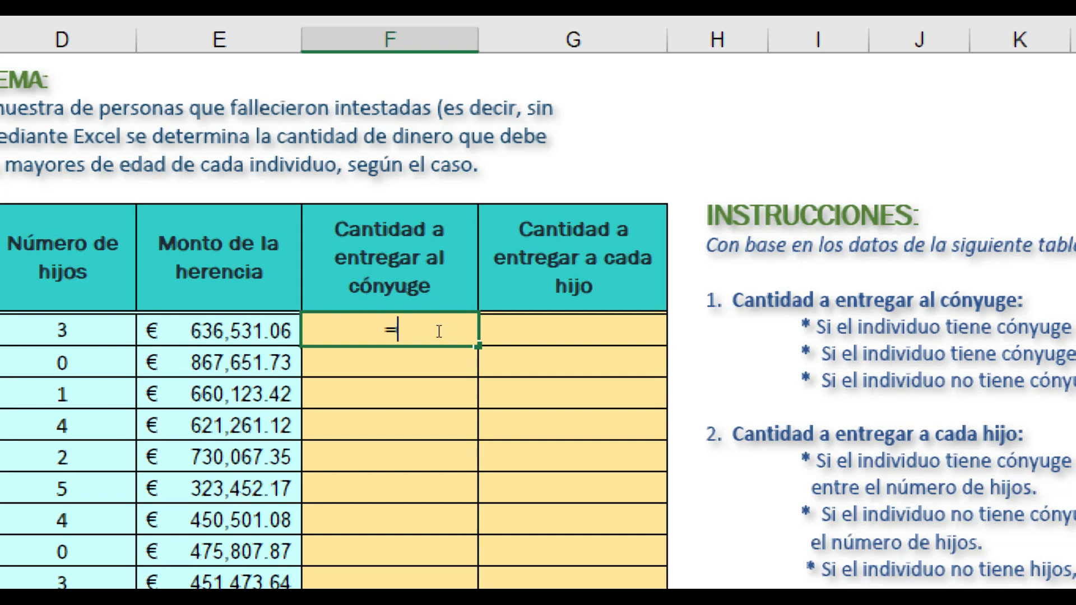
text(y()
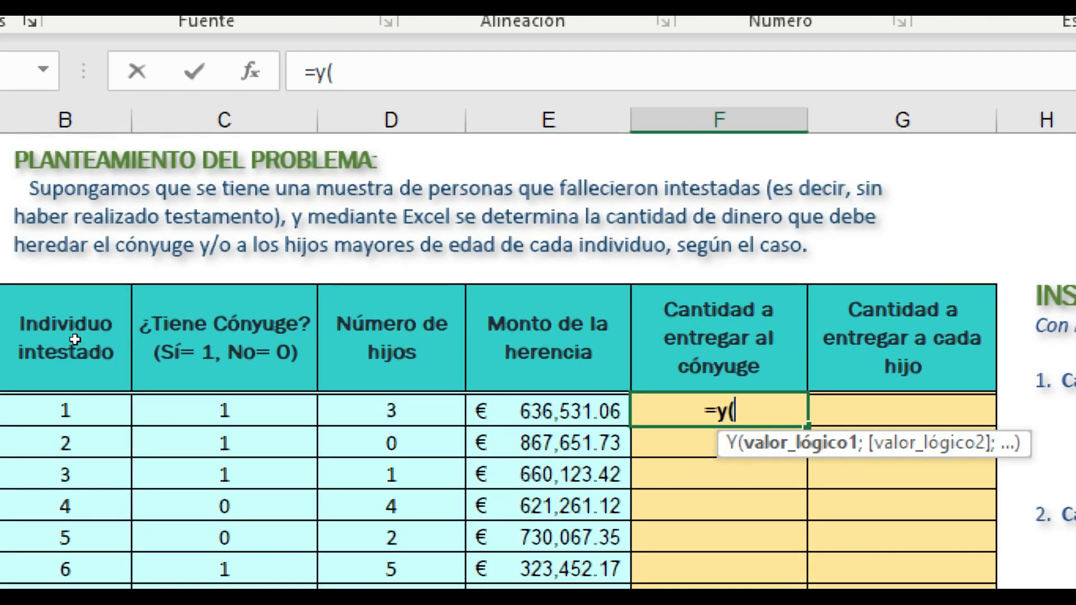
key(Left)
key(Left)
key(Left)
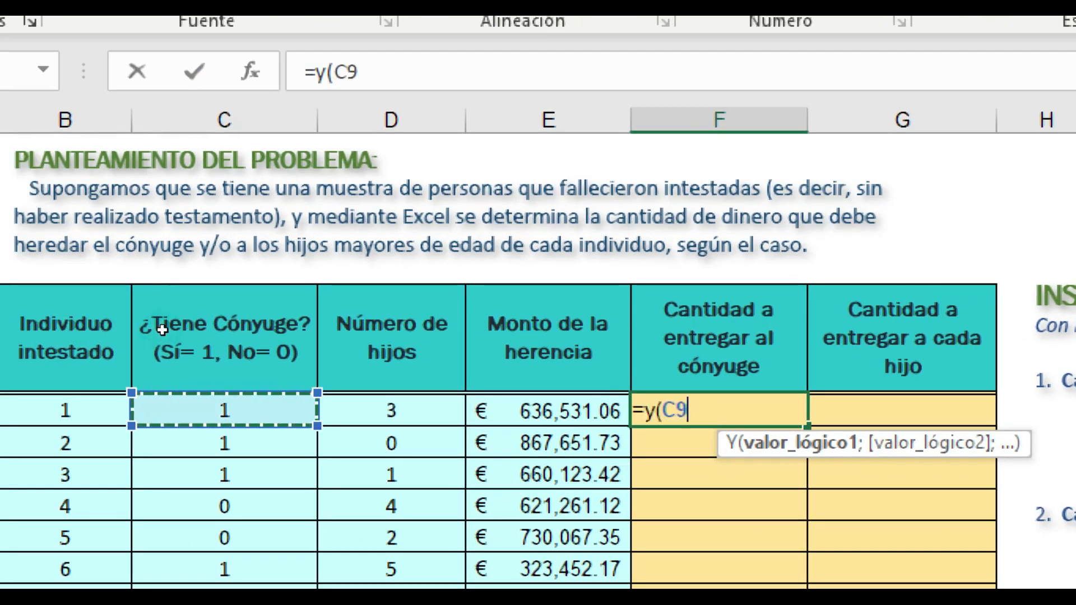
text(=)
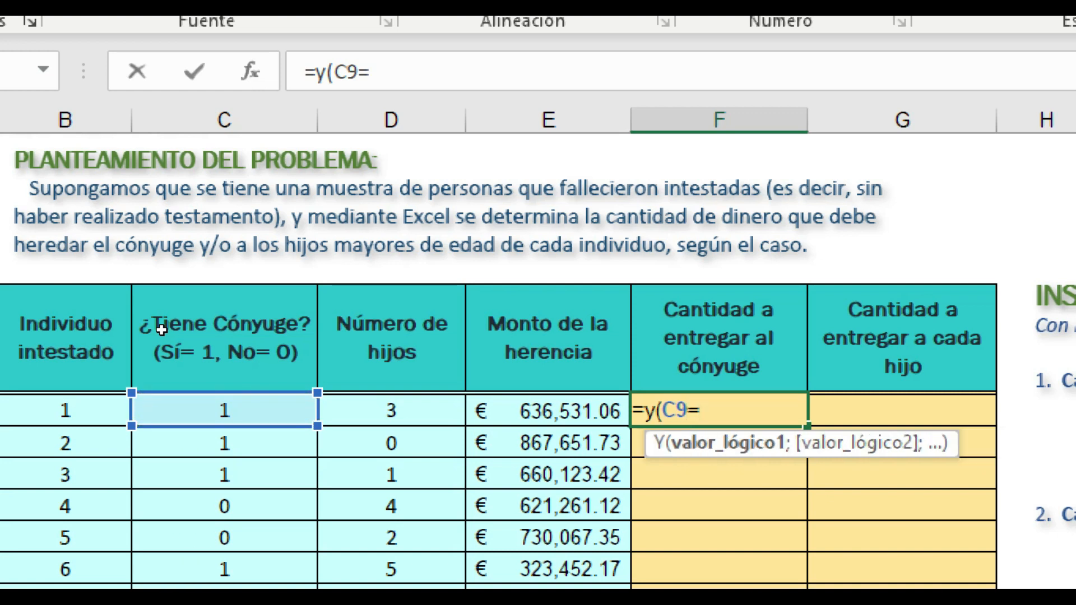
text(1;)
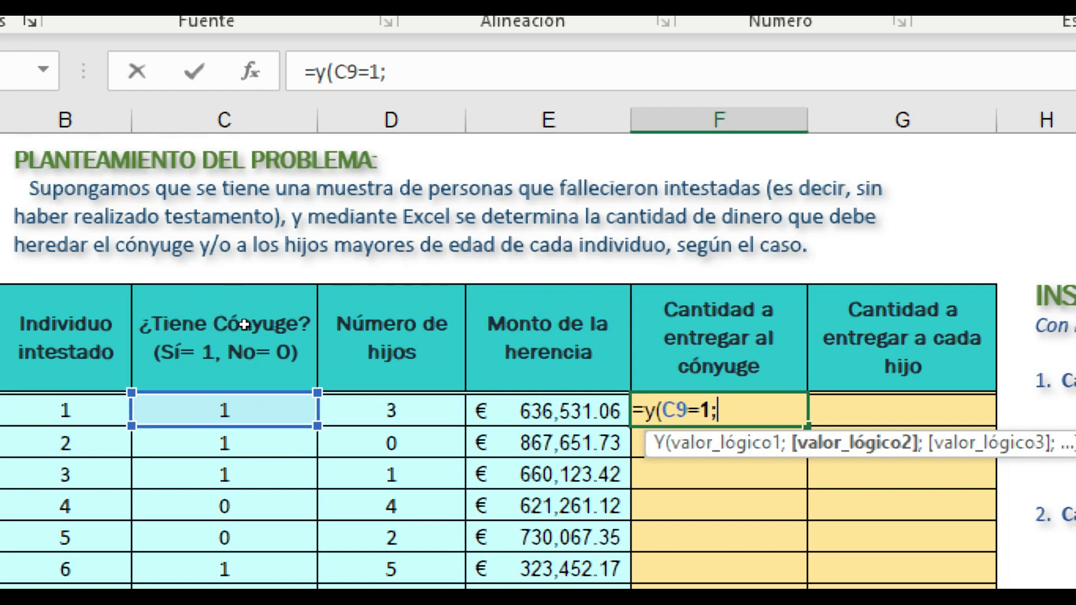
key(Left)
key(Left)
text(>=1)
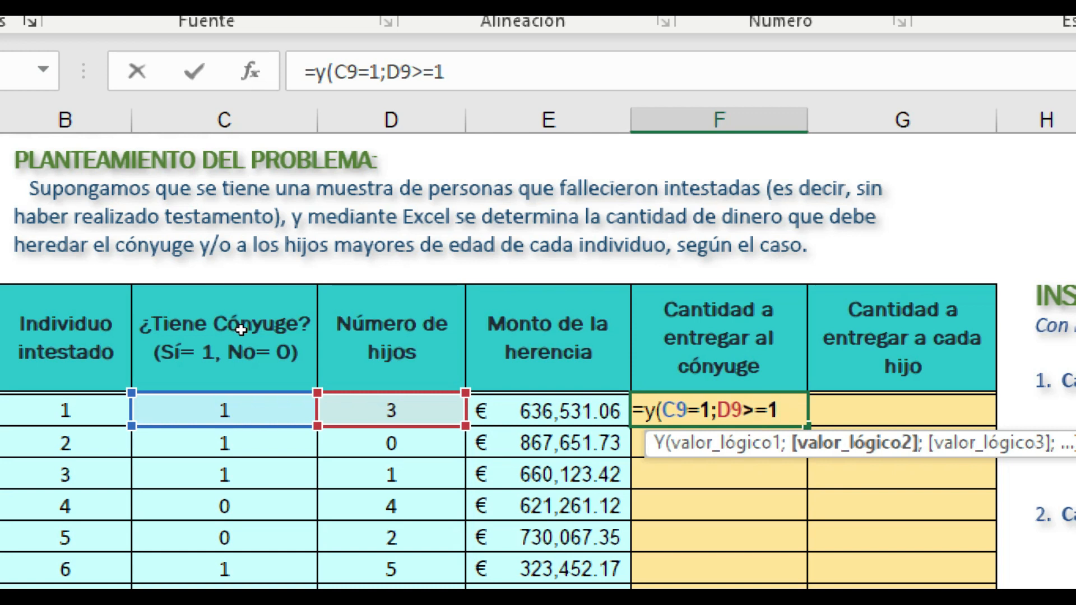
text())
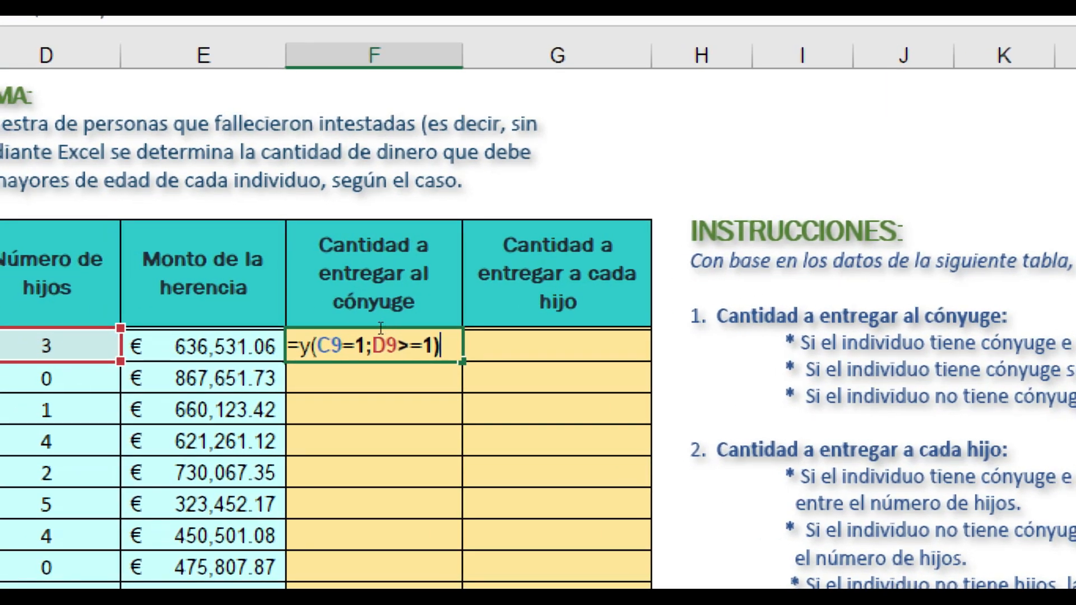
- Wrap F9's Y test in an SI function and give E9/2 as its value if true
drag(298, 346, 438, 344)
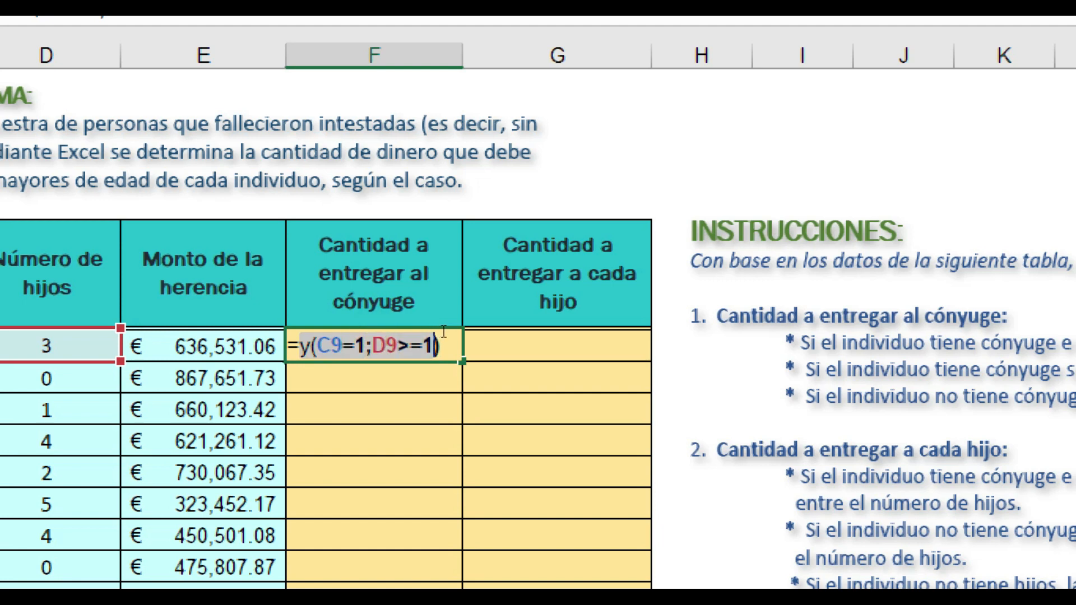
key(Left)
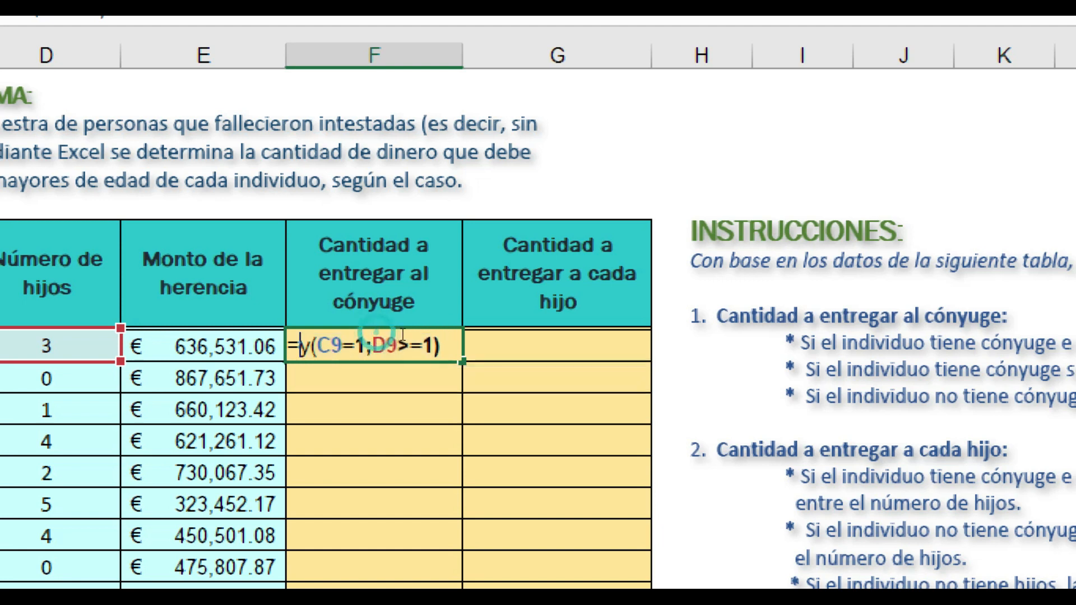
text(si()
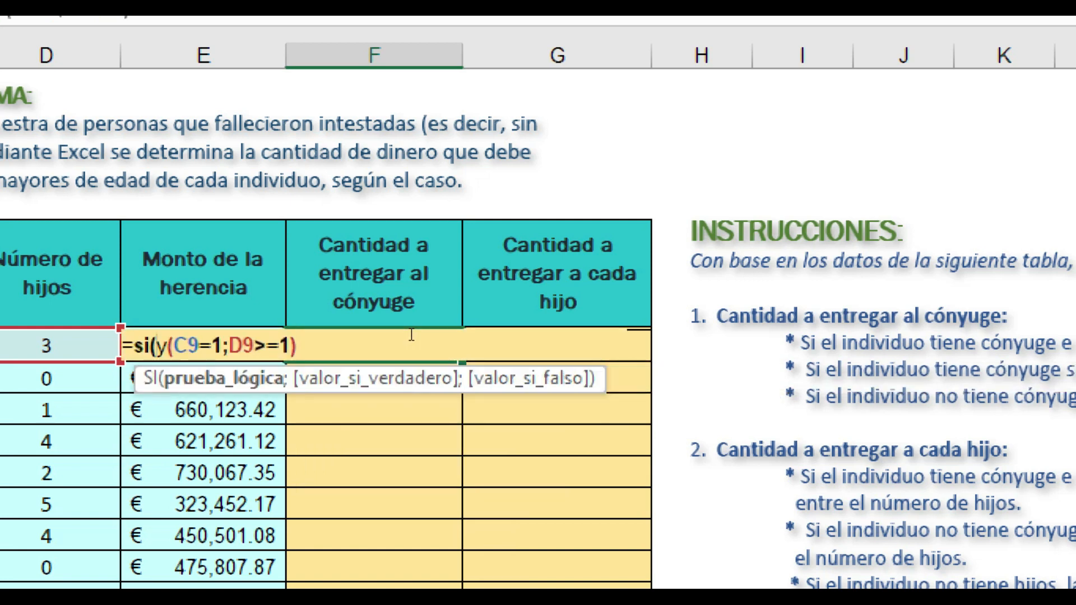
key(End)
text(;)
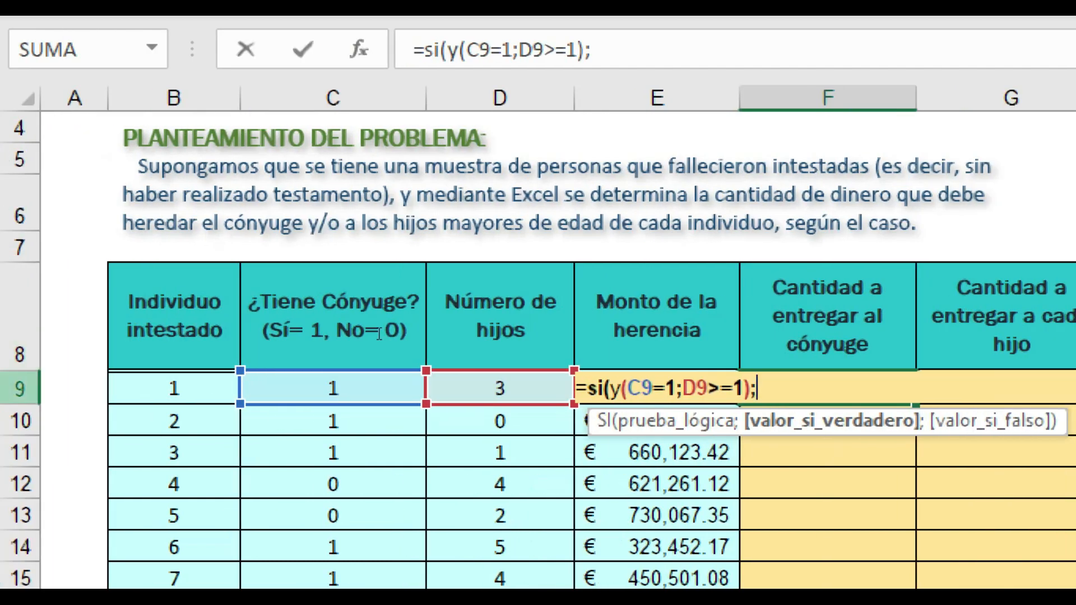
text(e9)
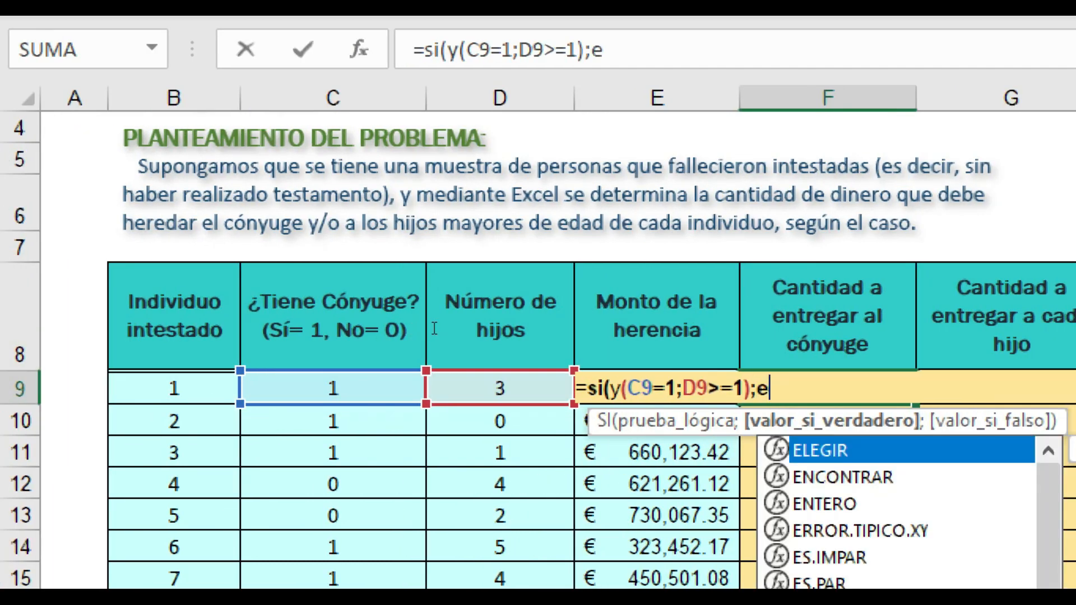
text(/2)
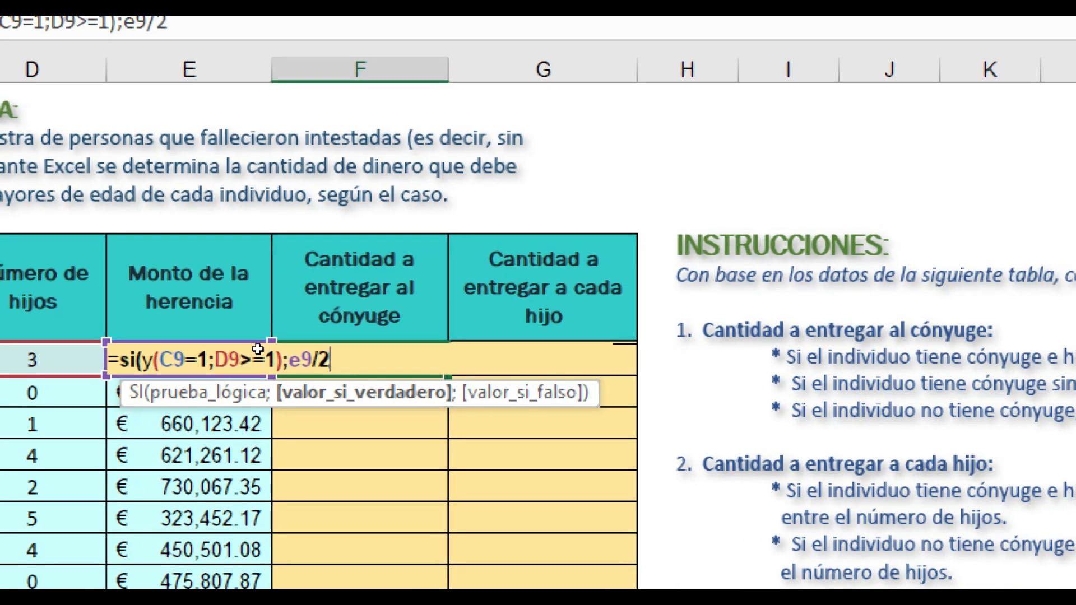
- Nest a second SI as the value if false, with the condition Y(C9=1;D9=0)
text(;)
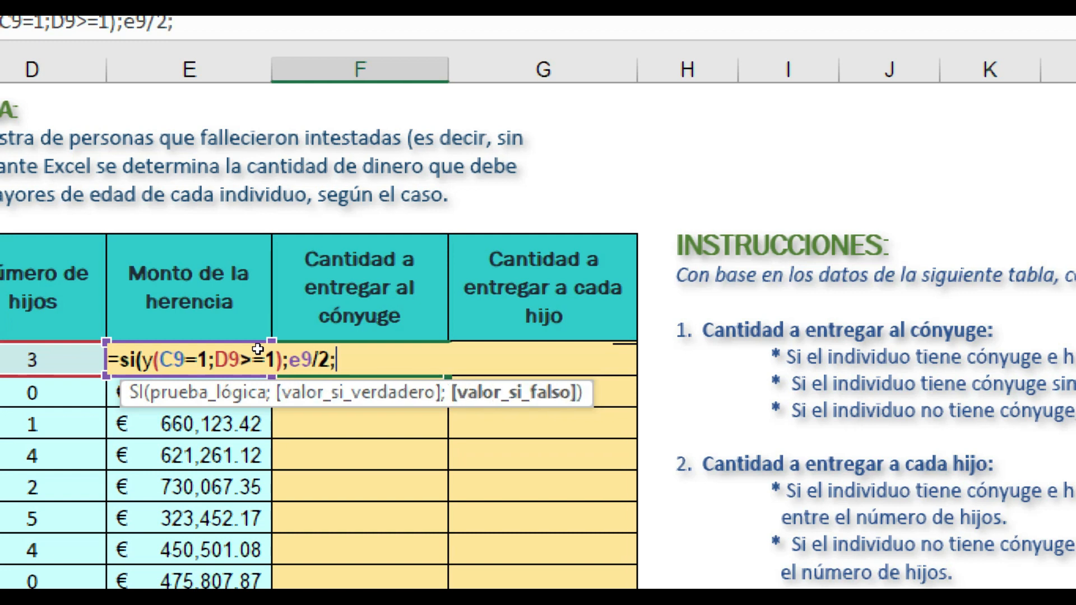
text(si)
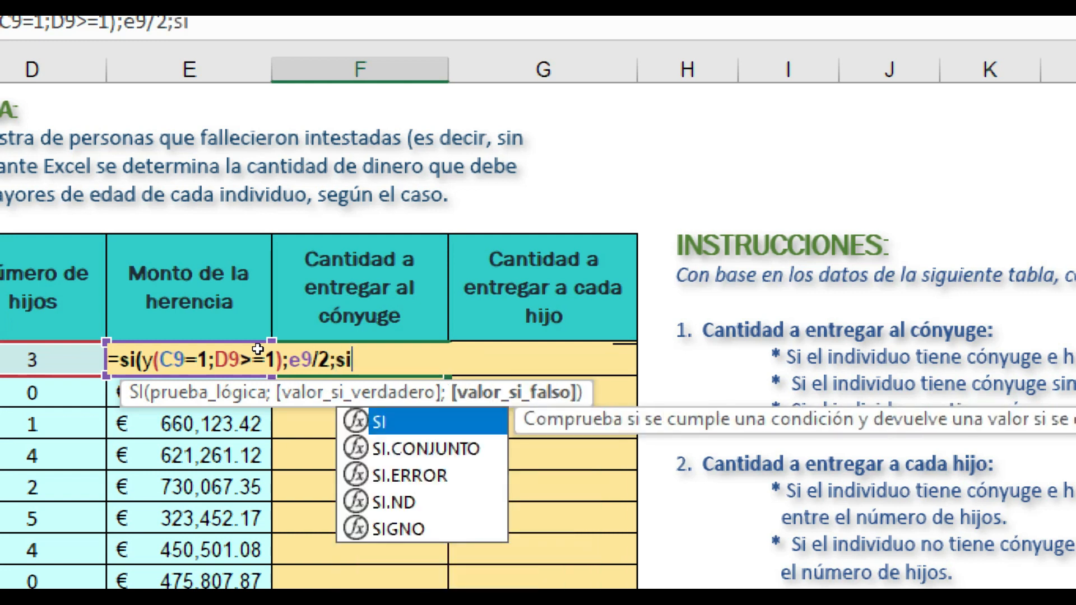
text(()
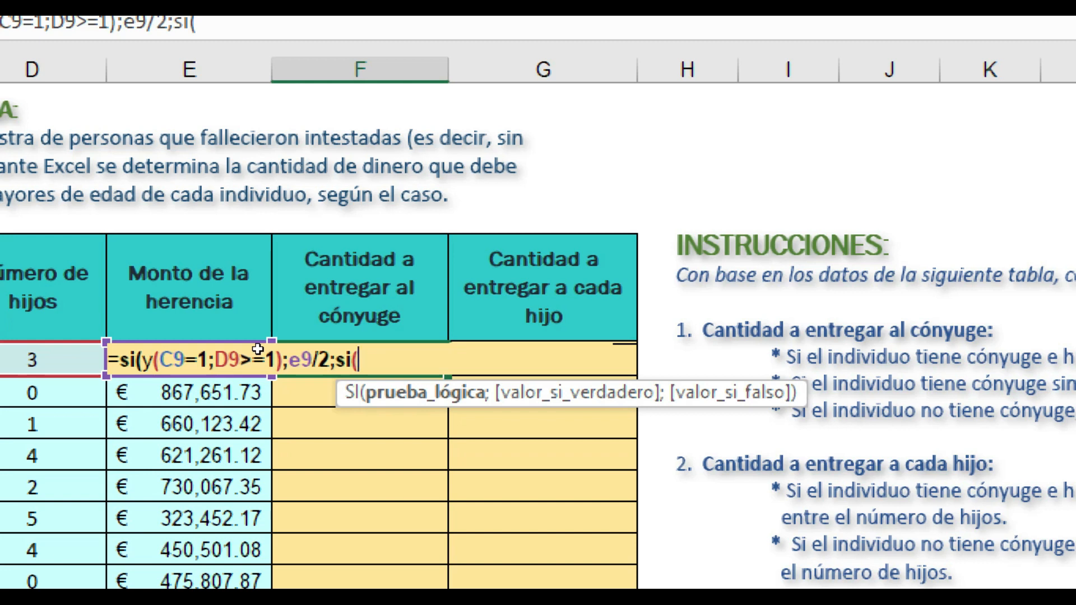
text(y()
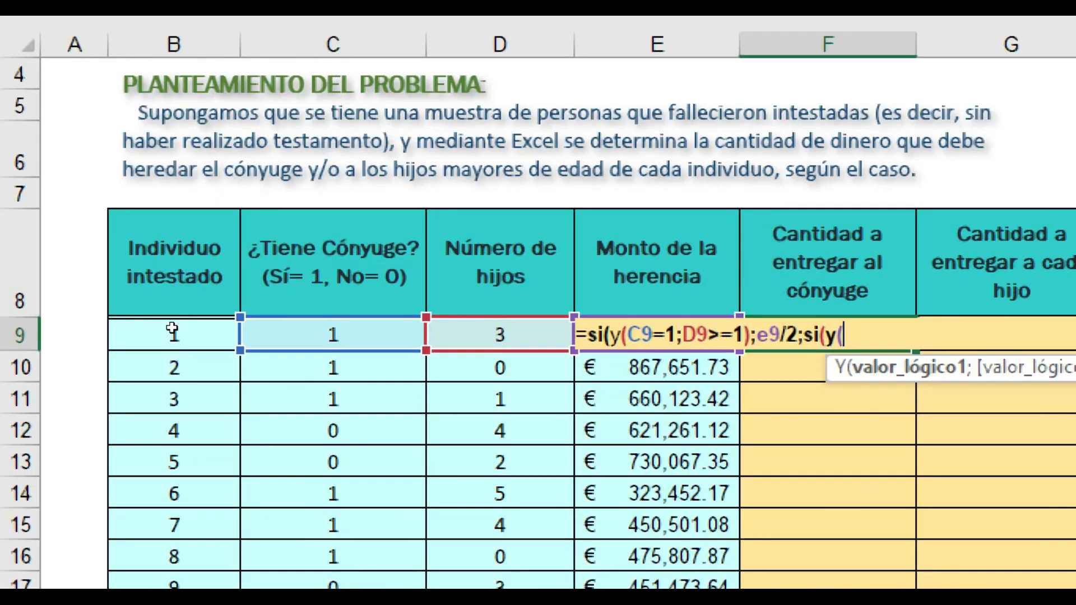
click(172, 328)
text(=1)
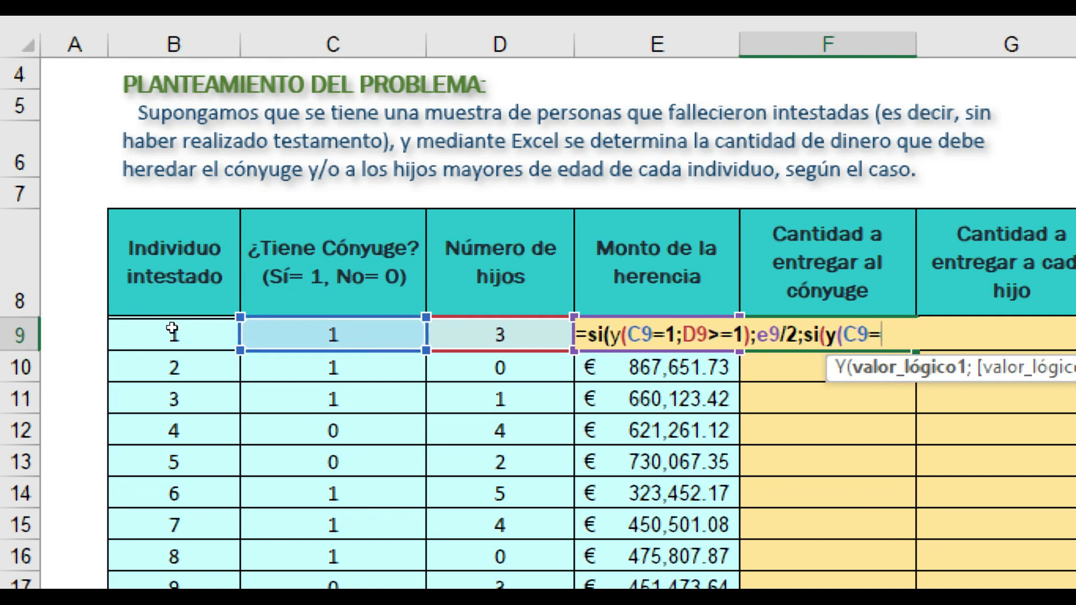
text(;)
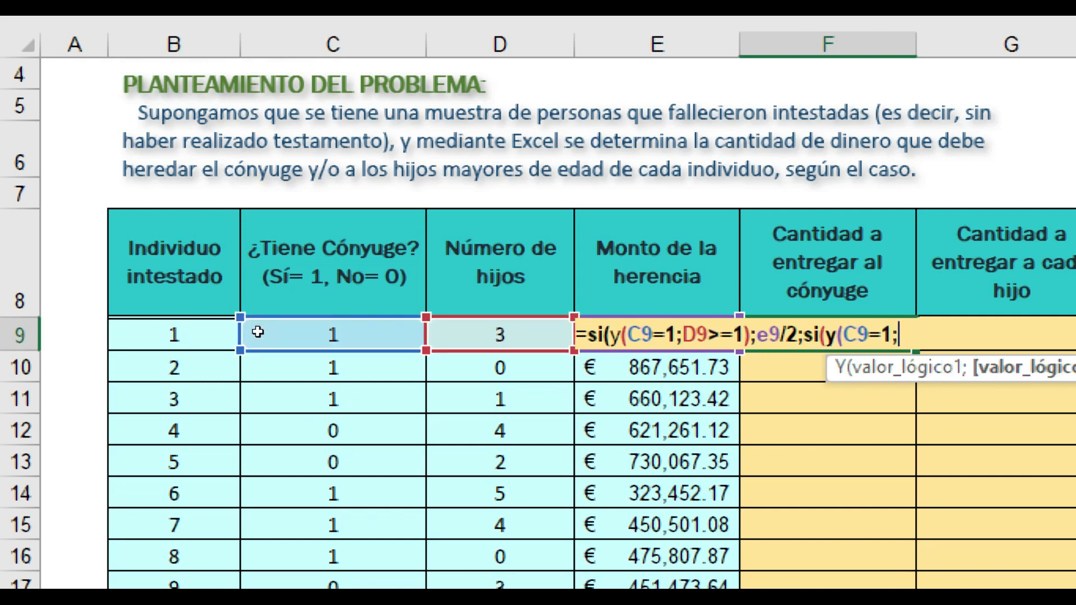
key(Left)
key(Left)
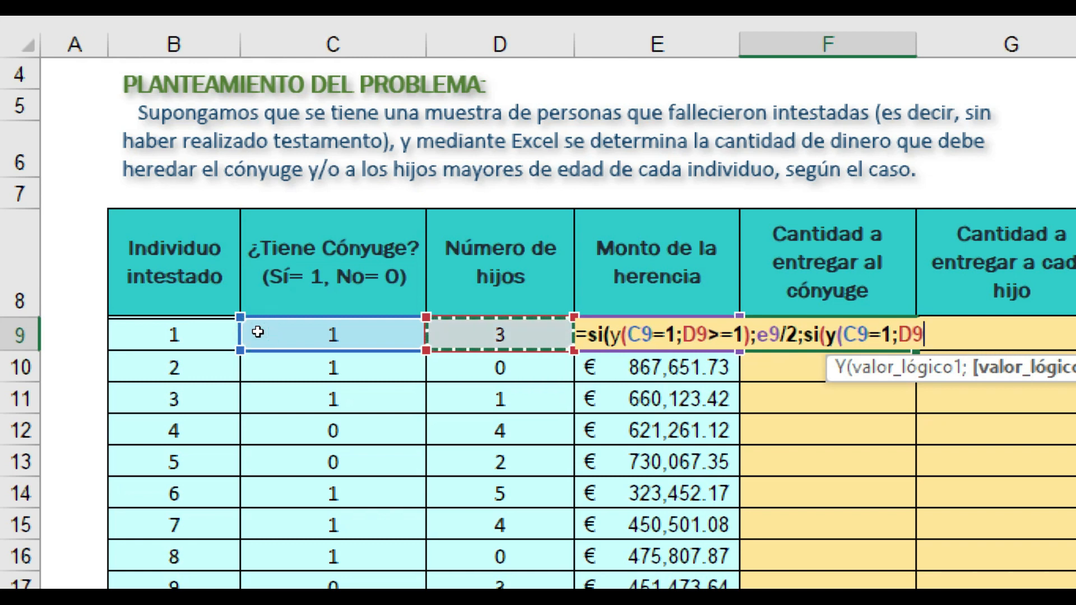
text(=0)
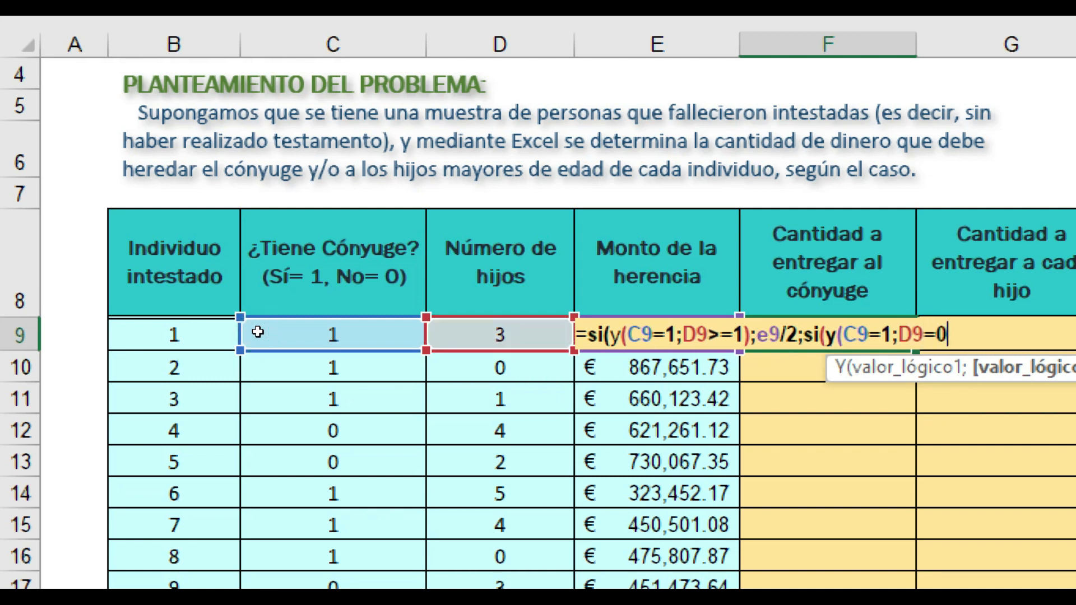
text())
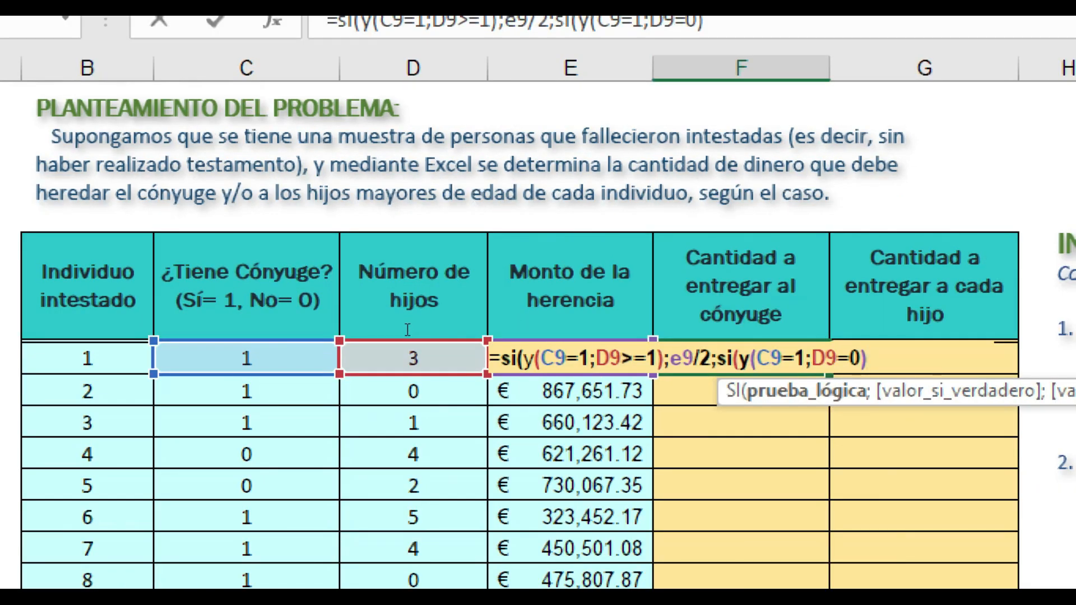
- Set the nested SI's value if true to the full inheritance in E9 and begin its value-if-false argument
text(;)
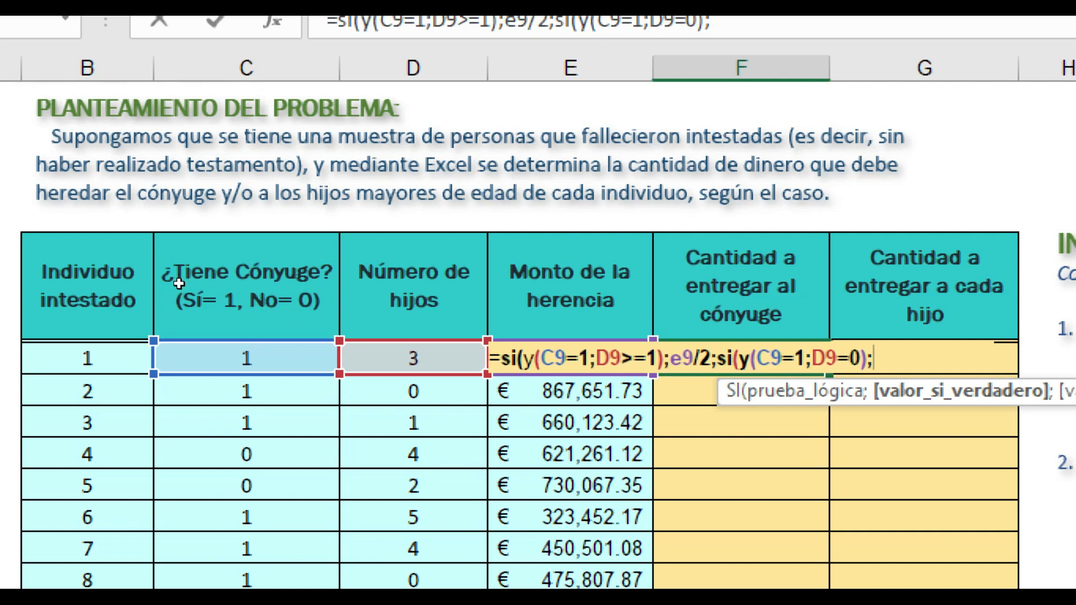
text(E9)
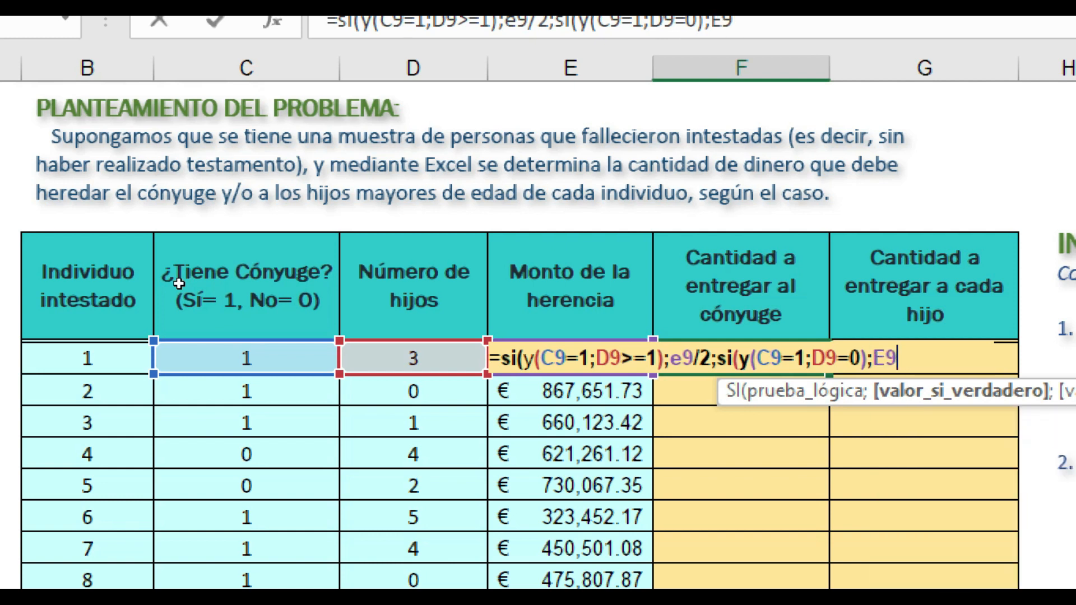
text(;)
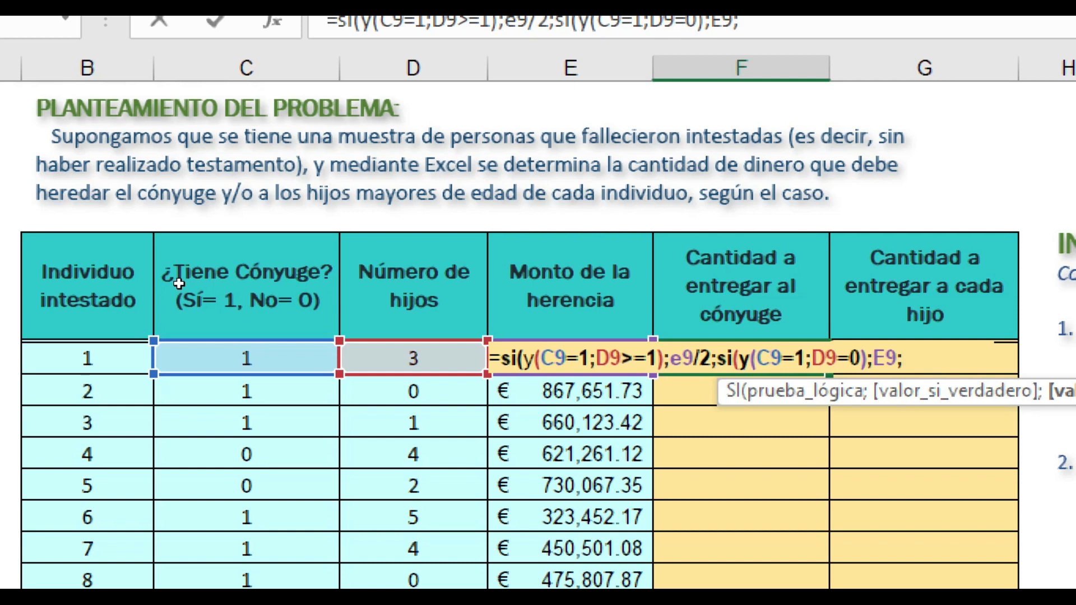